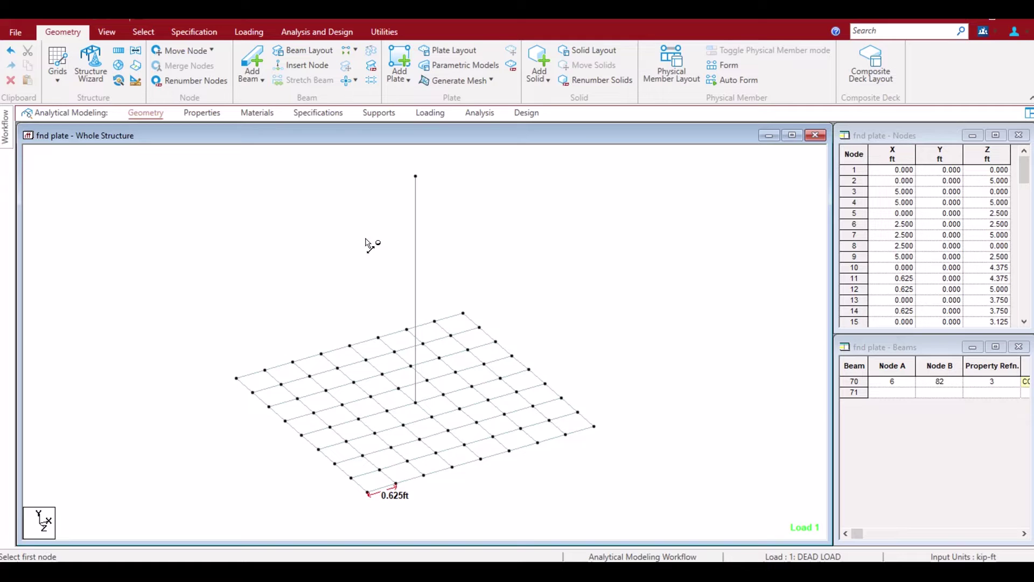
Review the thickness and material of the Plate 18.00 property and the dimensions of the Rect 15.00x15.00 concrete section.
left_click(202, 113)
left_click(864, 306)
double_click(864, 306)
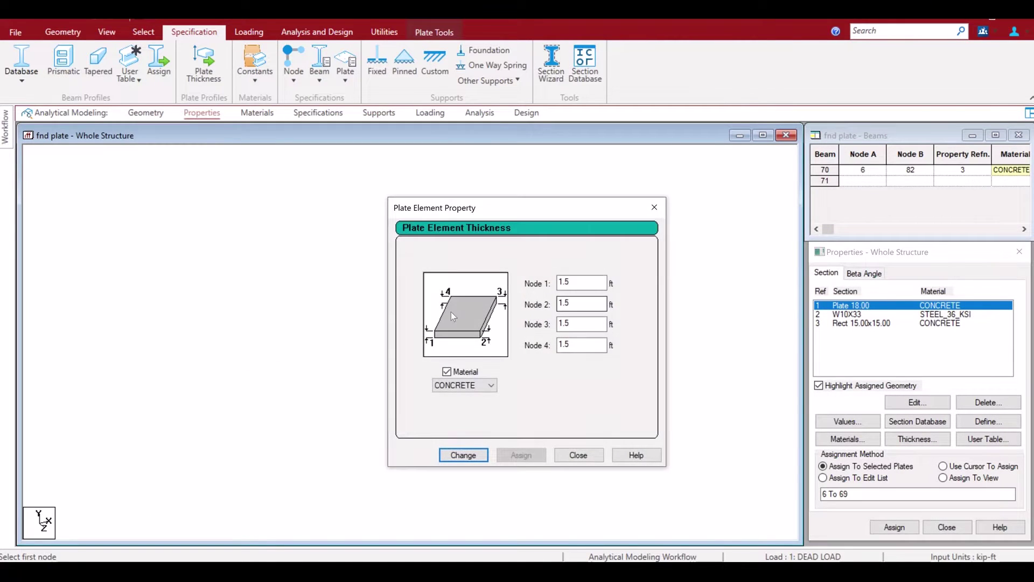
left_click(653, 208)
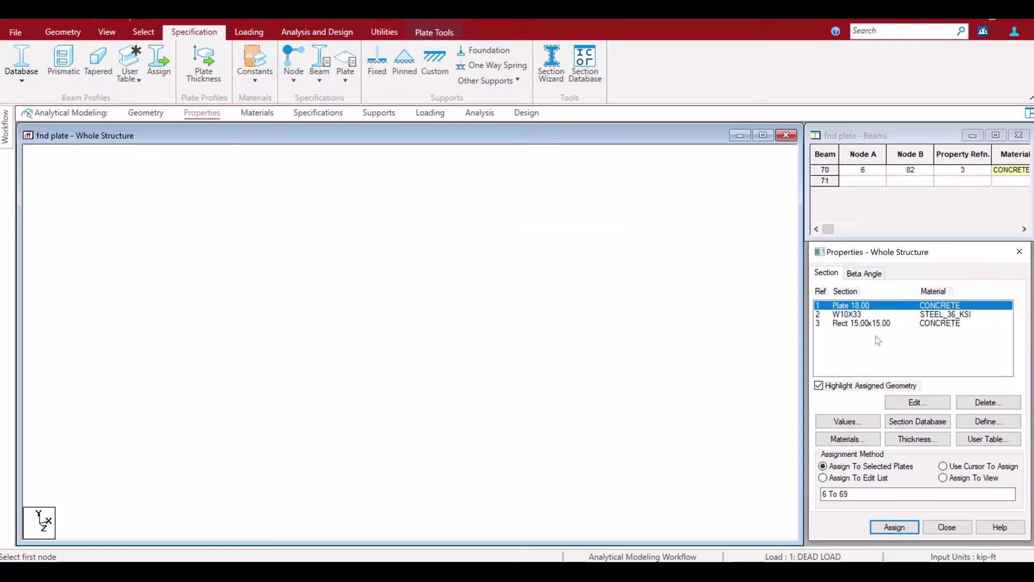
double_click(864, 323)
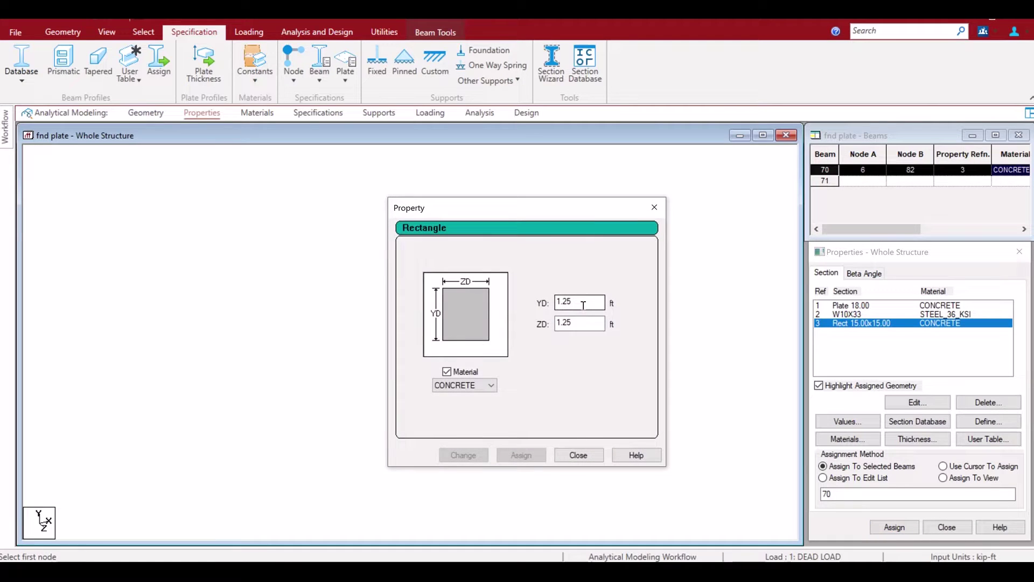
left_click(579, 455)
left_click(412, 264)
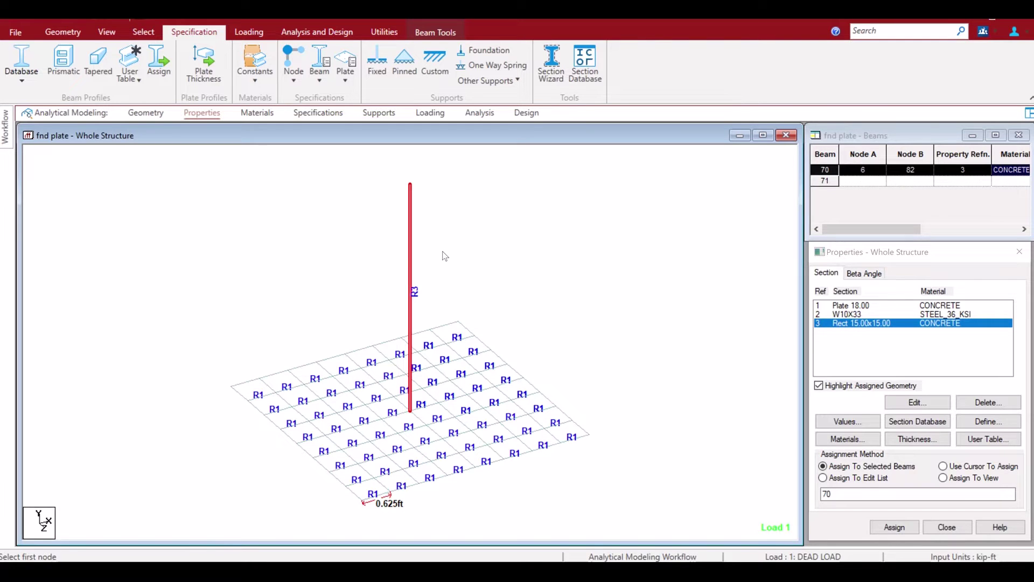
double_click(854, 306)
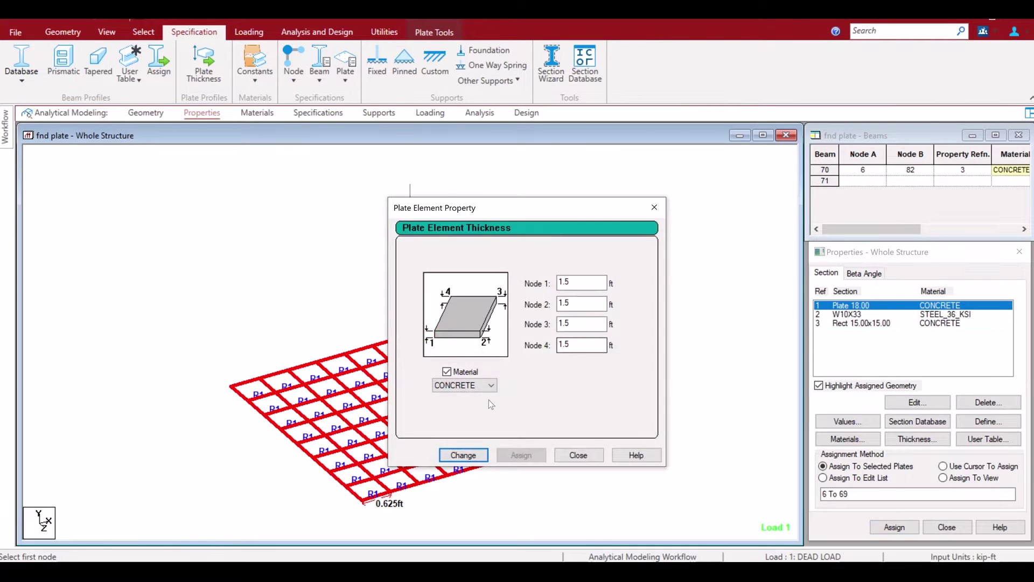
left_click(578, 455)
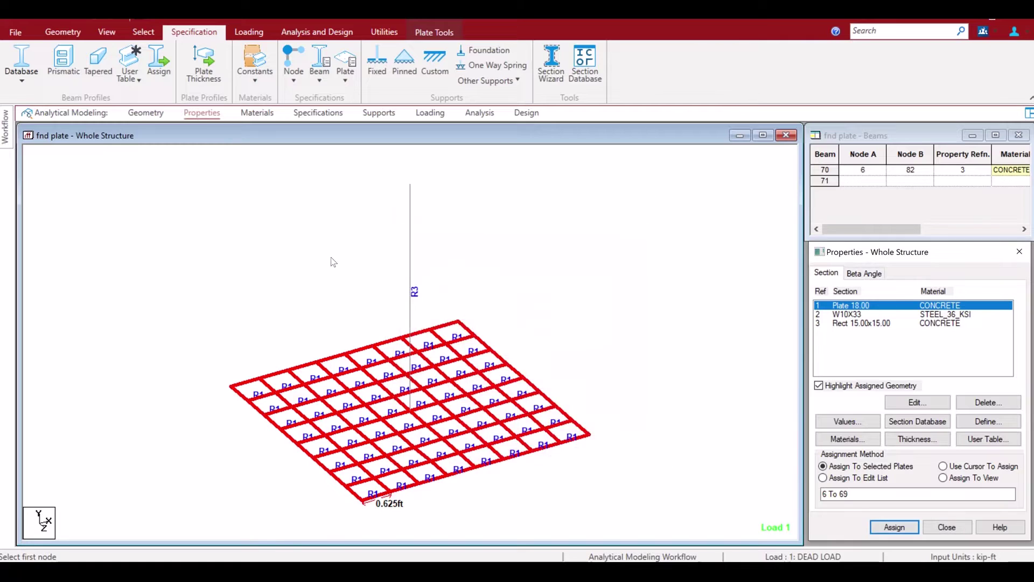
left_click(331, 257)
Inspect the footing and column in a maximized, rotated 3D rendering, and return to the geometry model.
left_click(784, 63)
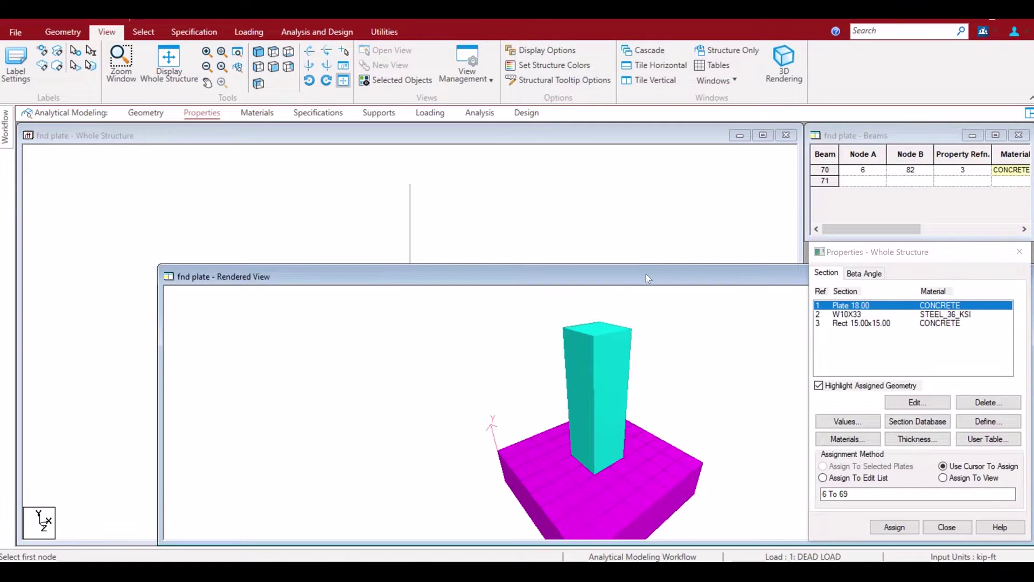
double_click(646, 273)
left_click_drag(495, 306, 454, 223)
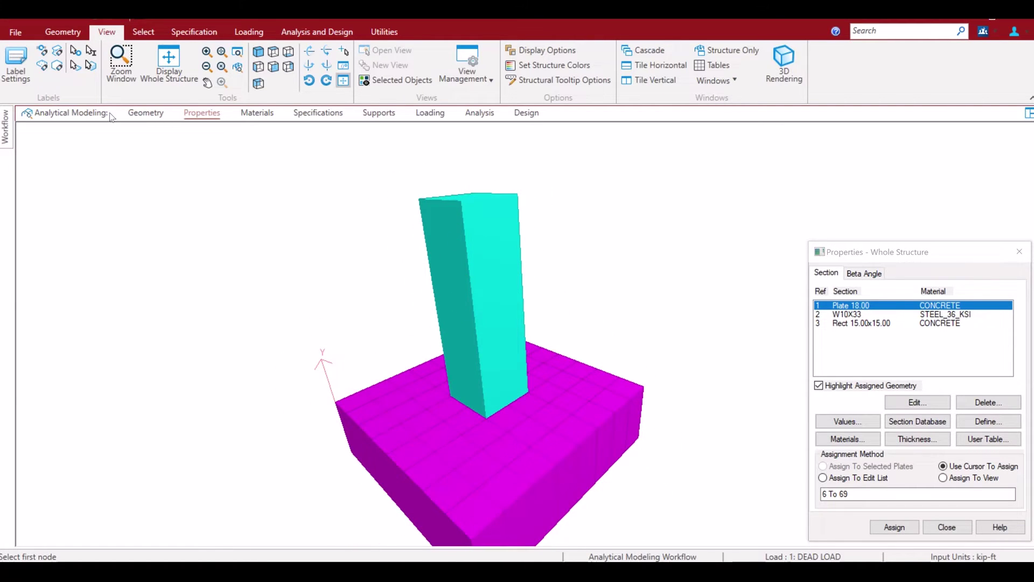
left_click(147, 113)
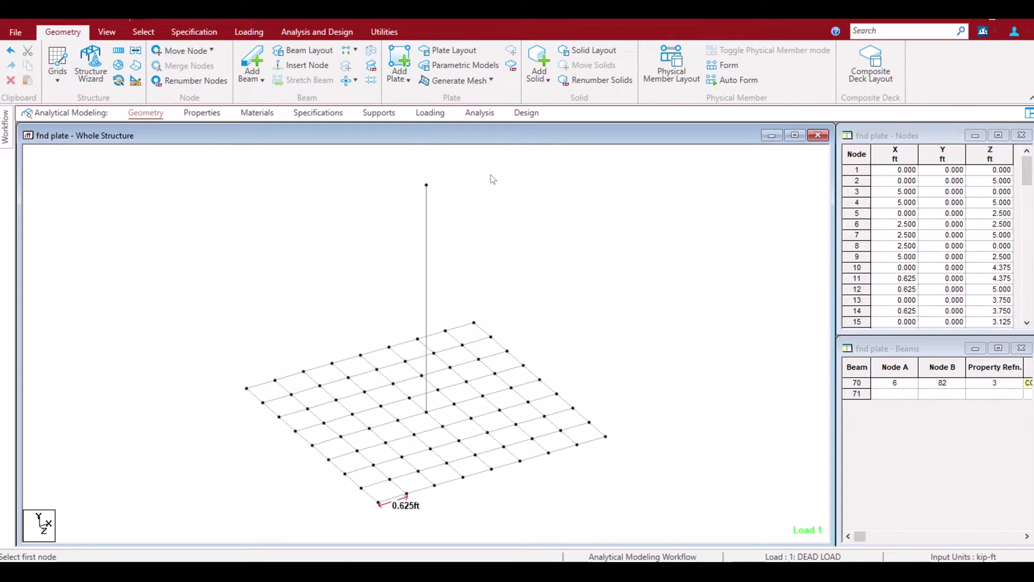
Modify the DEAD LOAD nodal load at node 82 to Fy -75 kip and Mx 50 kip-ft, deleting the existing result files.
left_click(430, 113)
left_click(817, 169)
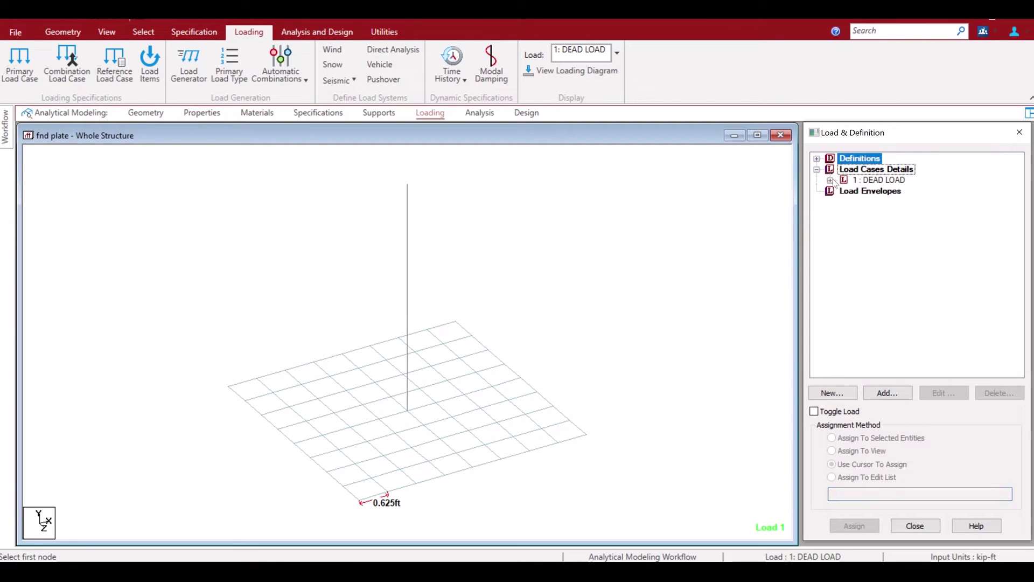
left_click(831, 180)
double_click(883, 191)
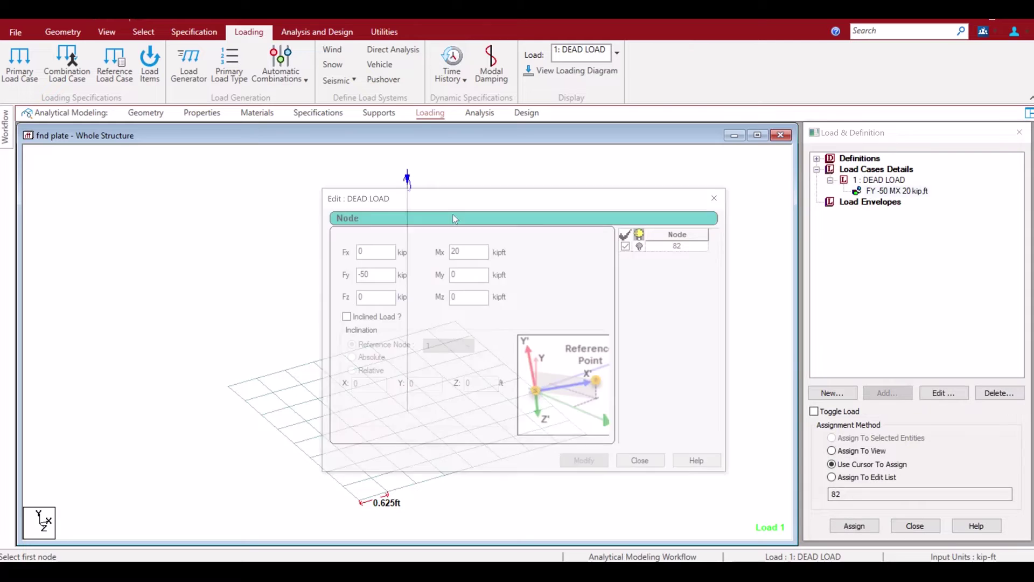
left_click_drag(499, 194, 754, 190)
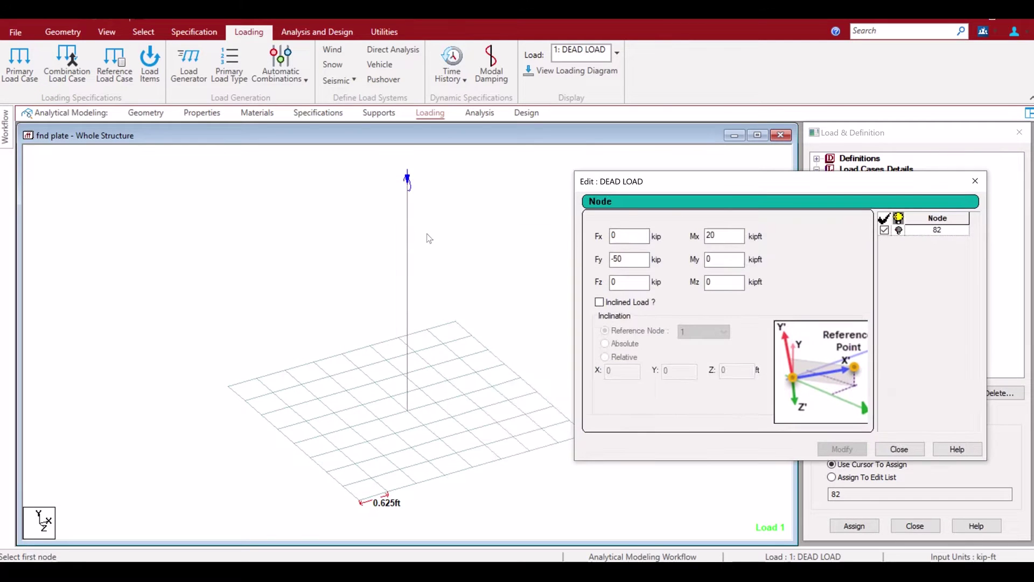
double_click(619, 260)
type("-")
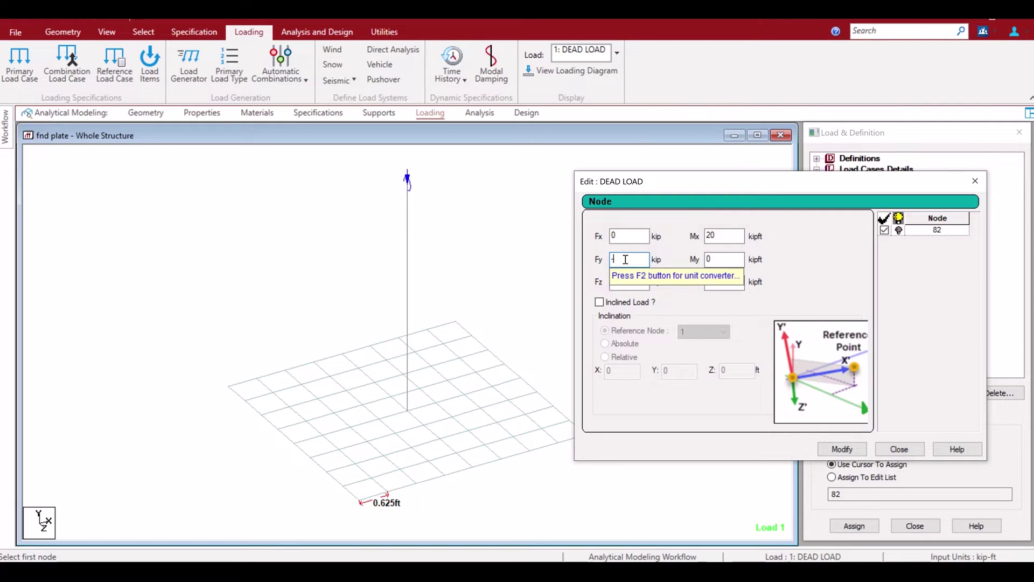
type("75")
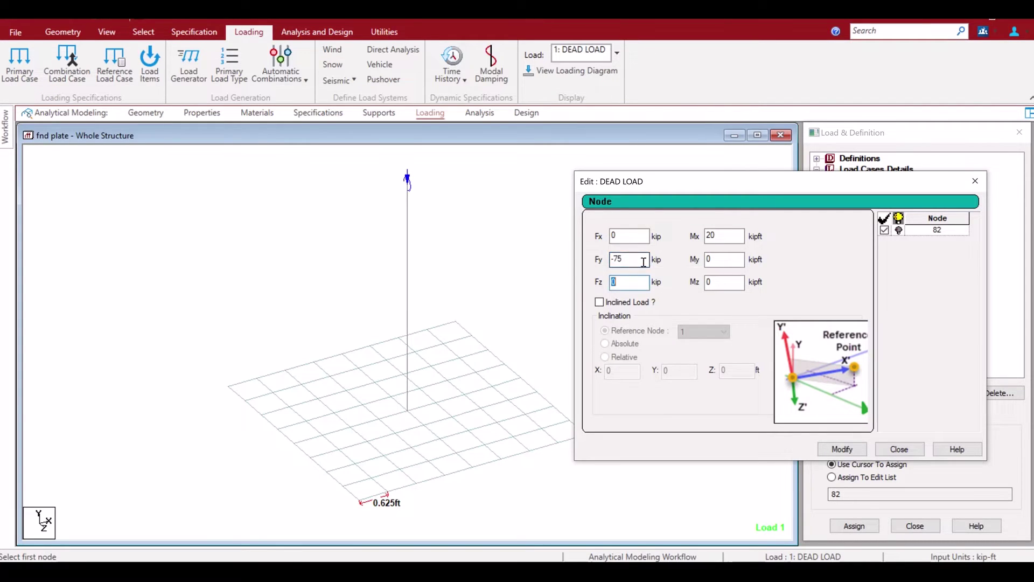
double_click(709, 238)
left_click(842, 449)
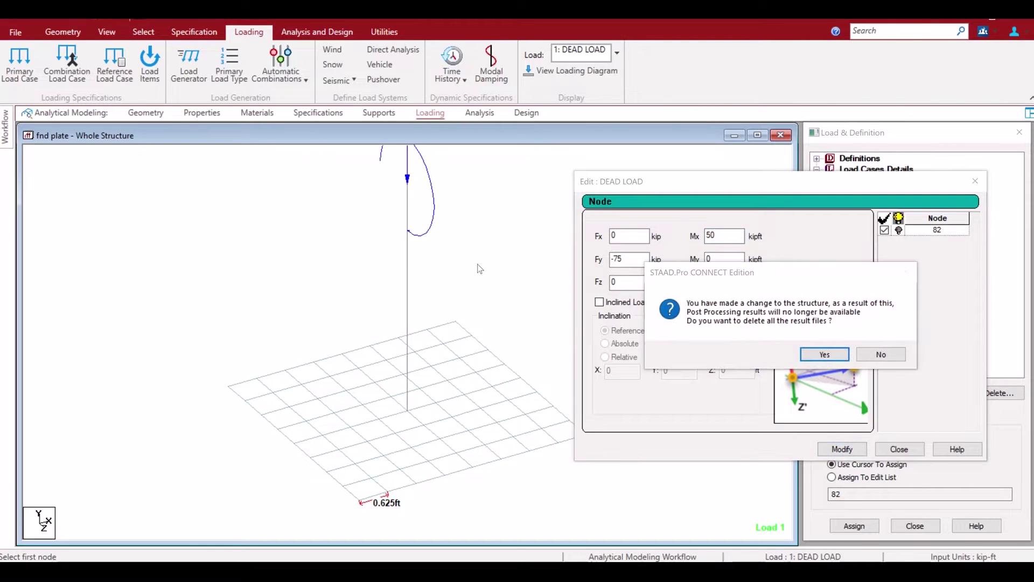
key("Return")
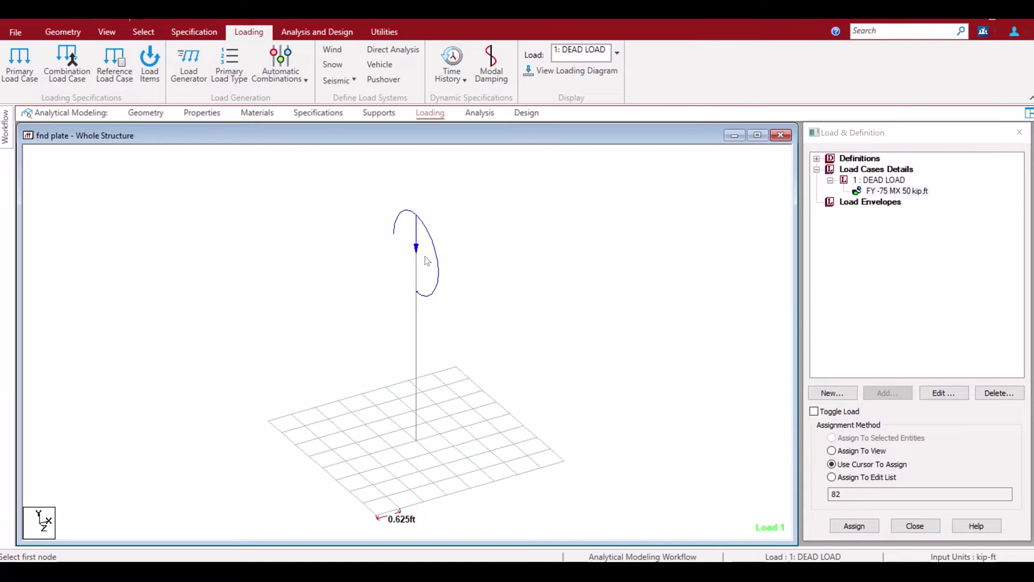
left_click(607, 312)
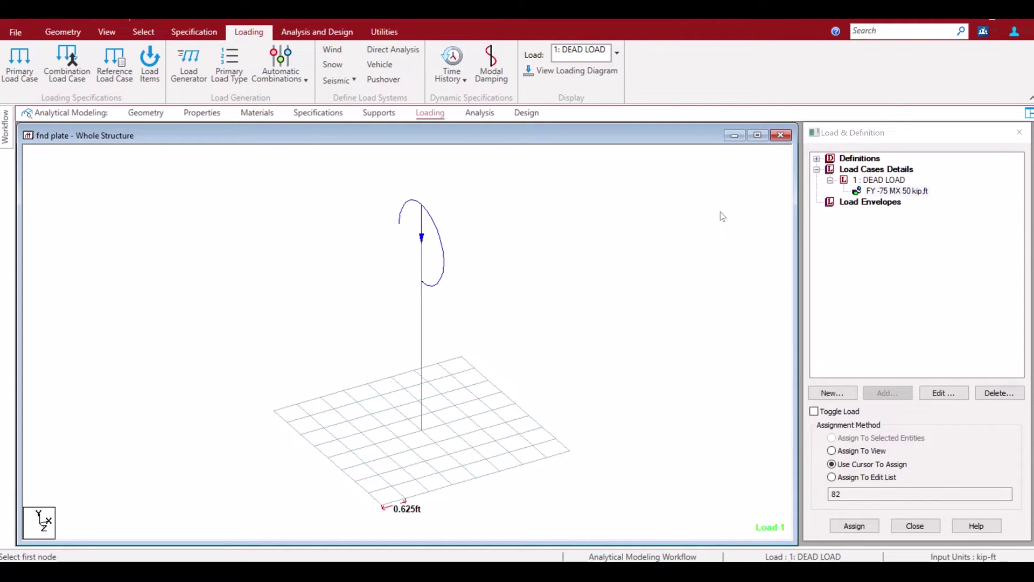
left_click(891, 192)
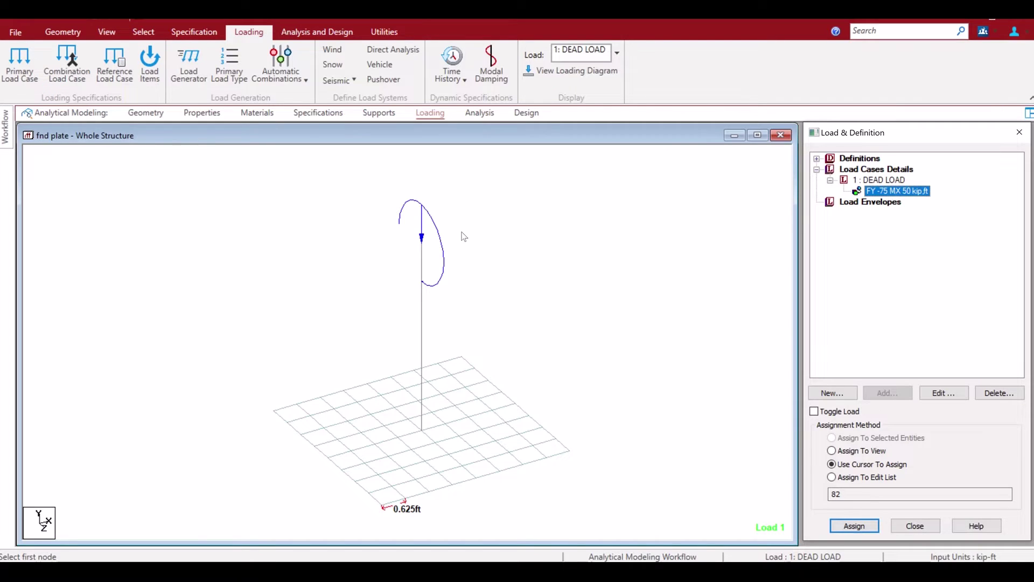
left_click(666, 233)
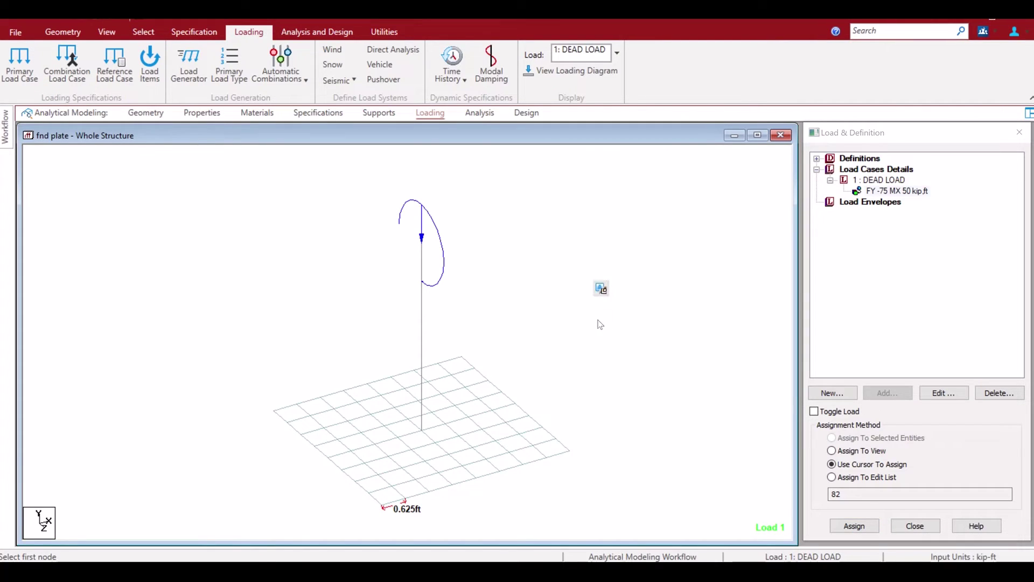
Save the structure, run the analysis, and go to Post Processing Mode with the DEAD LOAD case selected for the results.
mouse_move(629, 405)
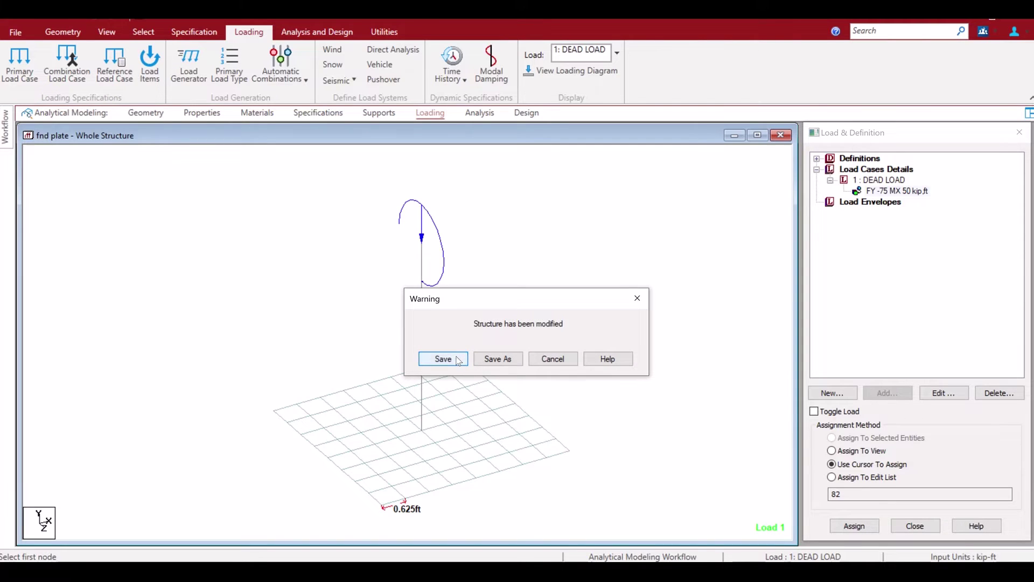
left_click(445, 358)
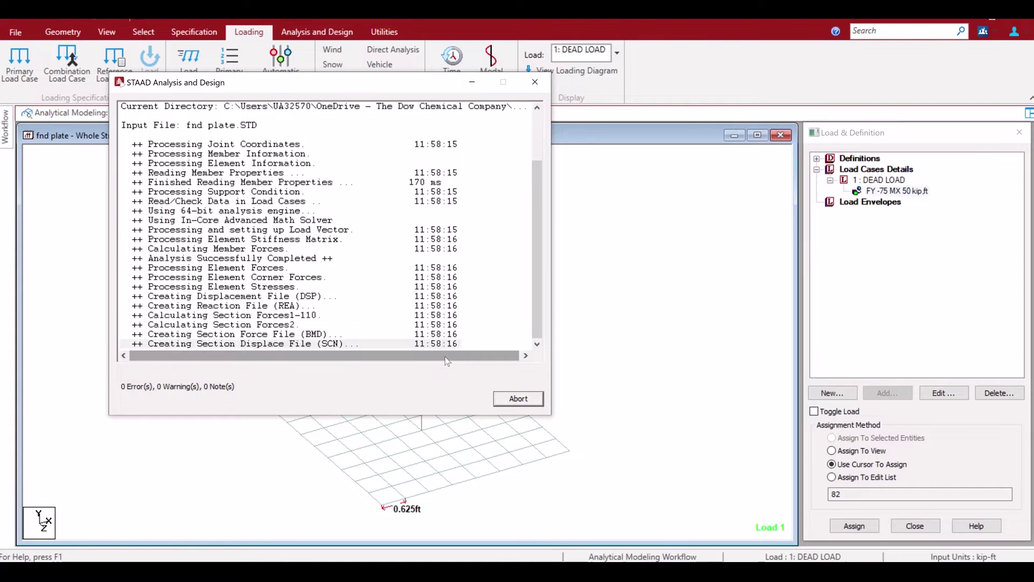
left_click(213, 388)
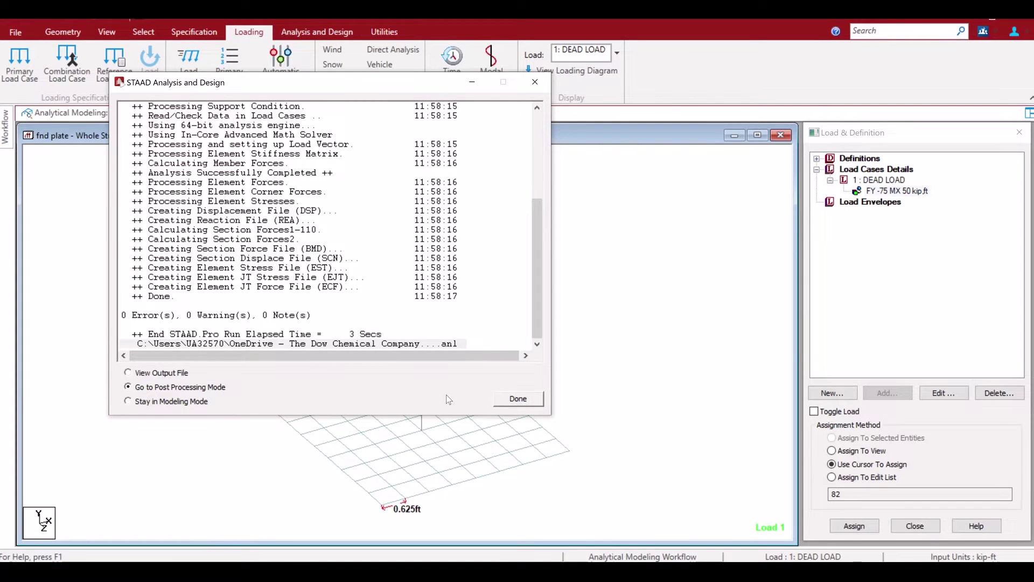
left_click(519, 399)
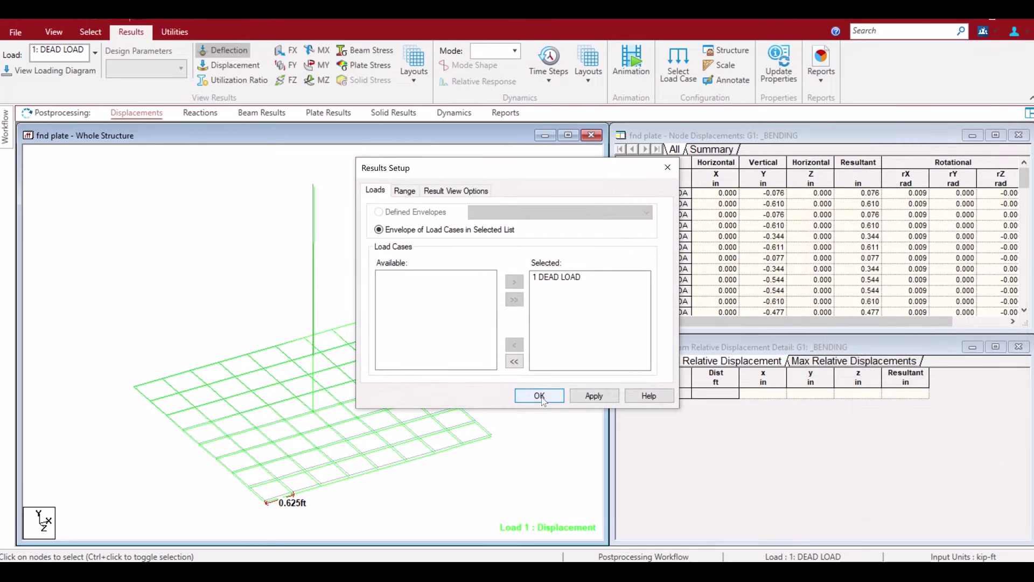
left_click(551, 278)
left_click(540, 395)
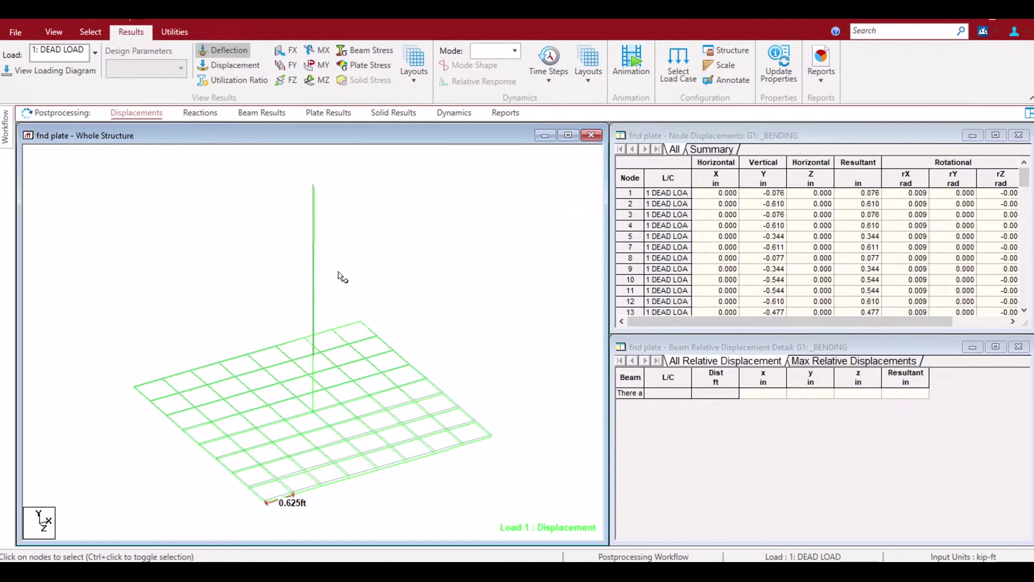
View the summary of plate center stresses with the table widened to show the shear, membrane and bending moment columns.
left_click(328, 113)
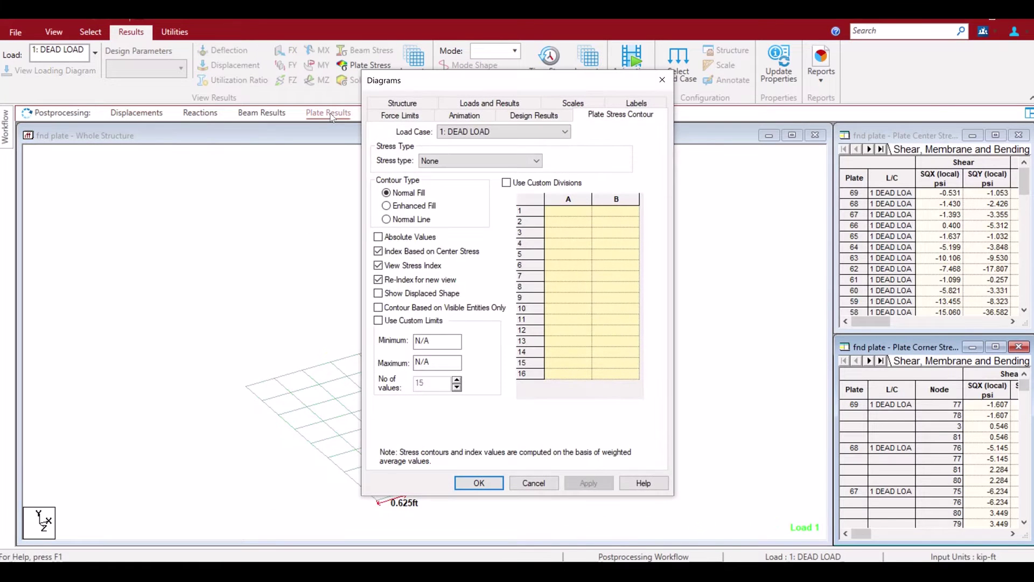
left_click(479, 483)
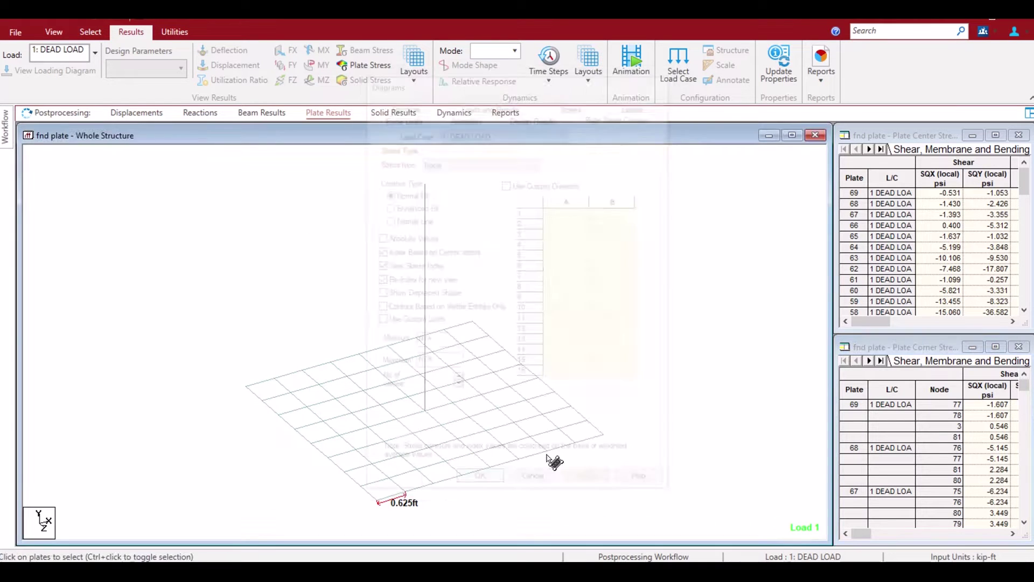
left_click(862, 149)
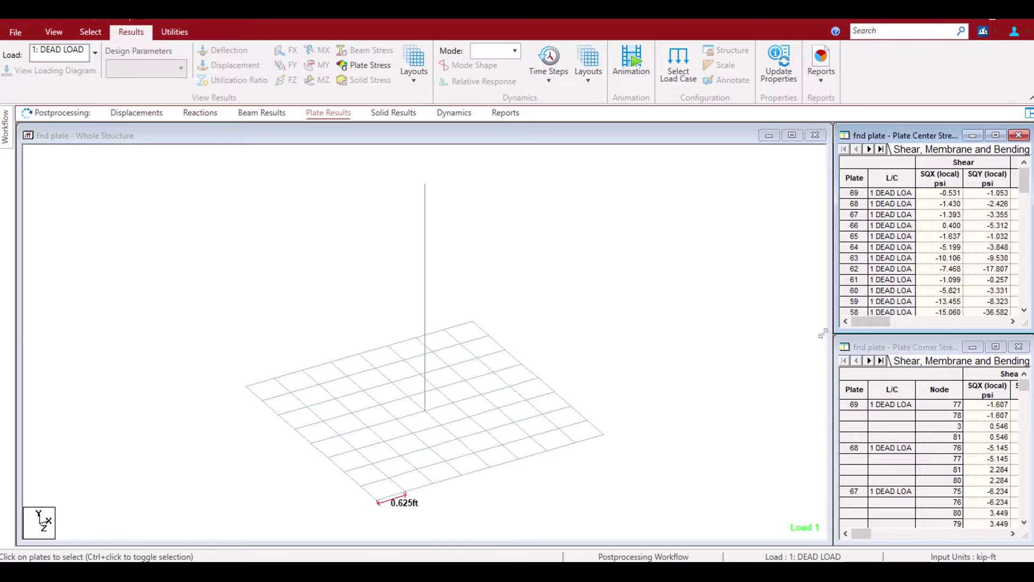
left_click_drag(832, 336, 637, 351)
left_click(861, 151)
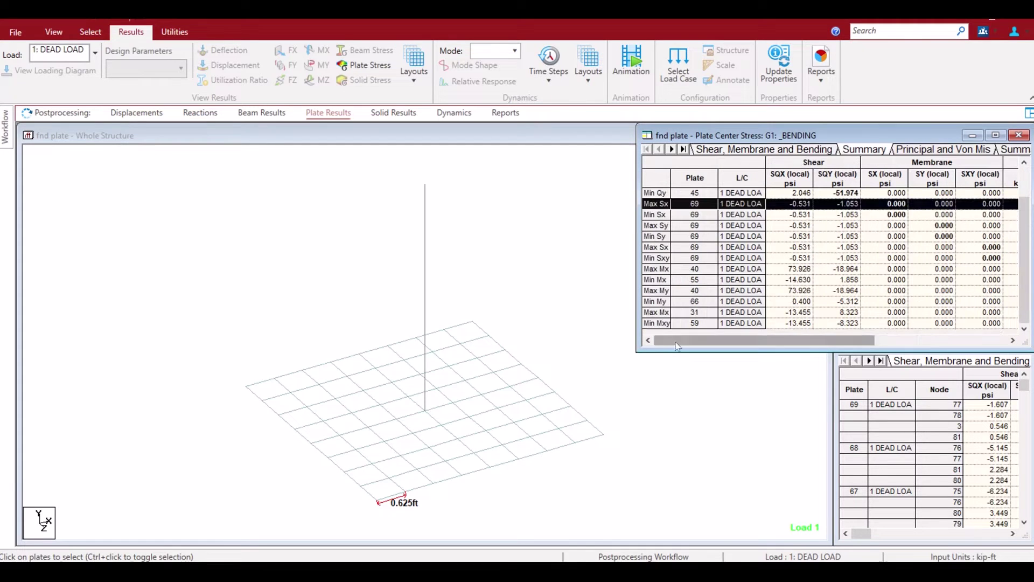
left_click_drag(638, 351, 490, 354)
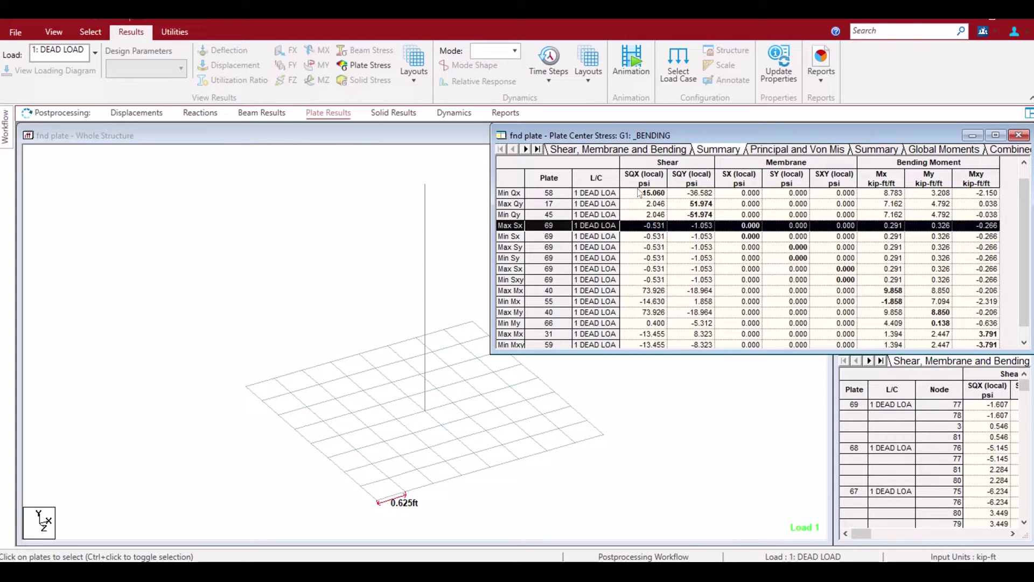
Display the plates' local axes, isolate one plate in a new view, and compare its axes with the bending moment summary.
left_click(377, 313)
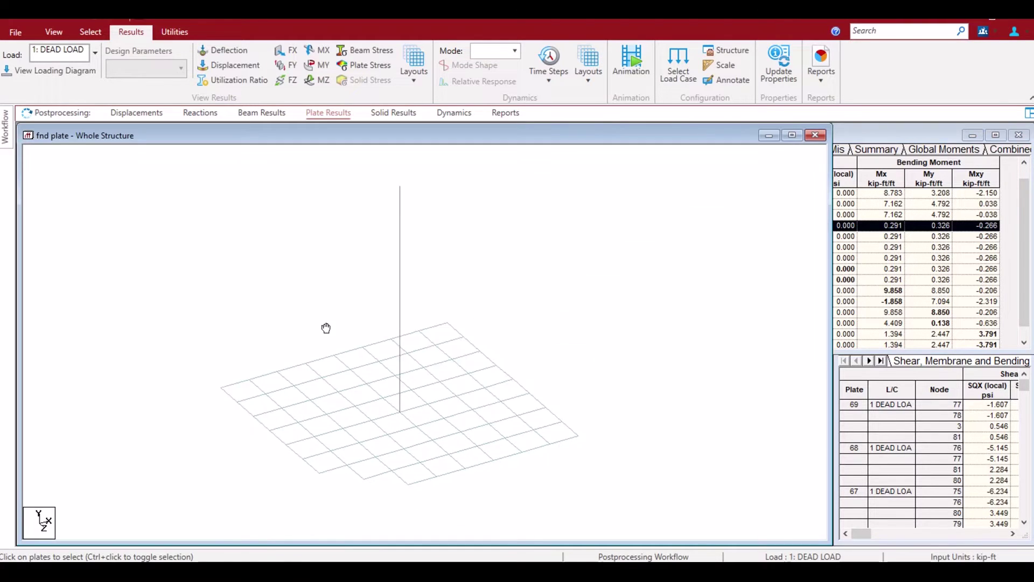
scroll(420, 381, "up", 3)
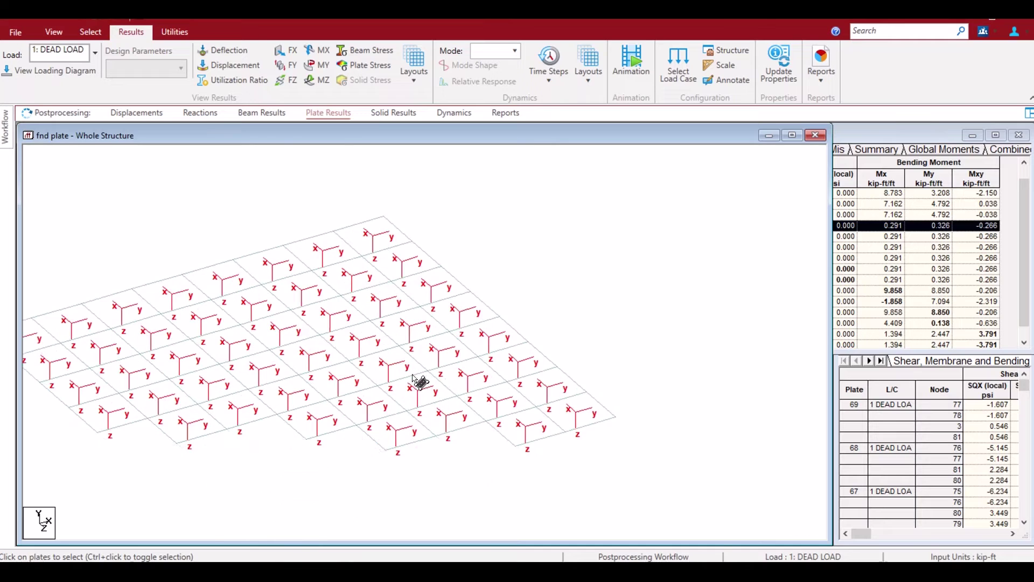
right_click(448, 368)
left_click(480, 237)
key("Return")
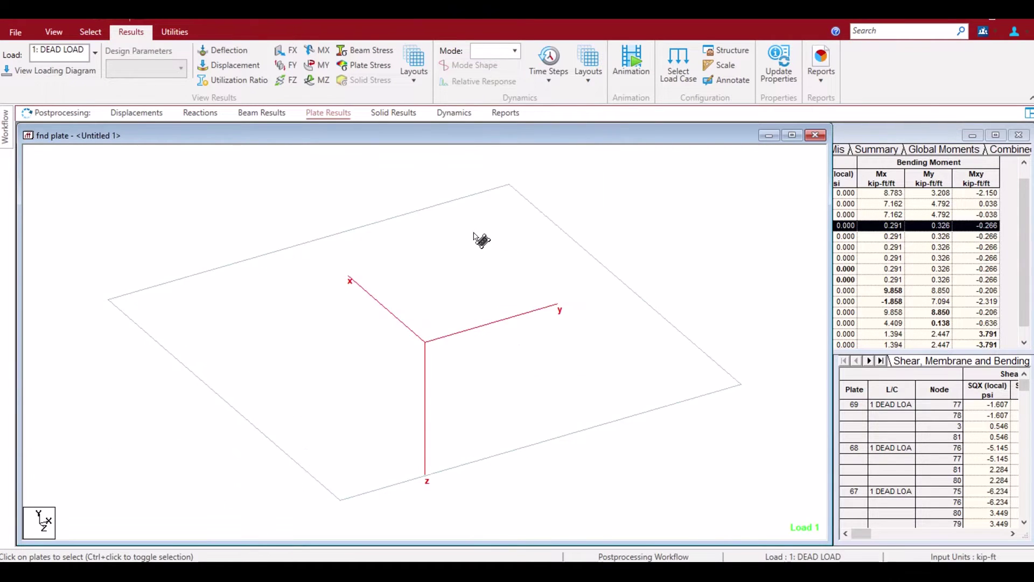
scroll(466, 259, "down", 3)
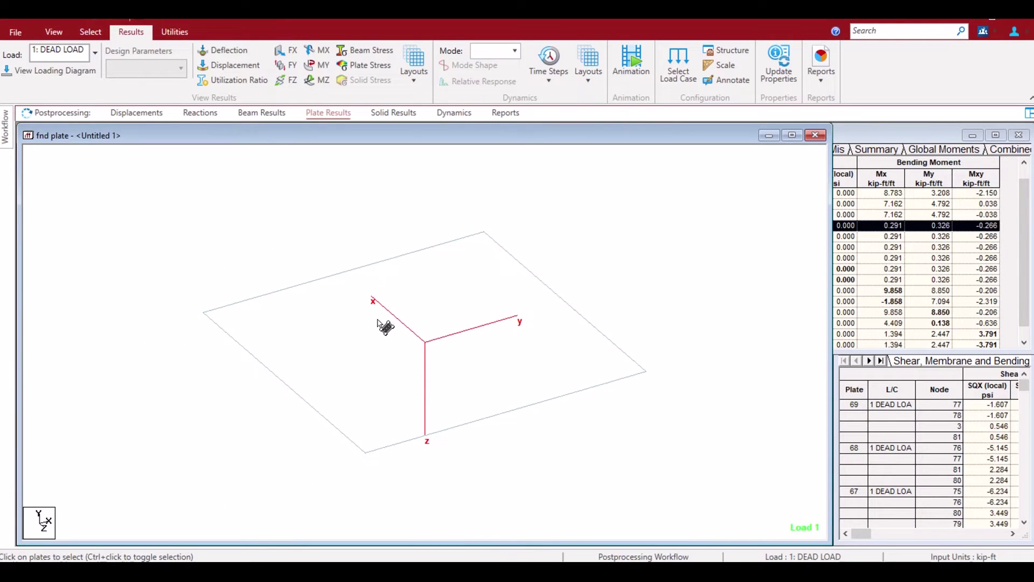
left_click(896, 161)
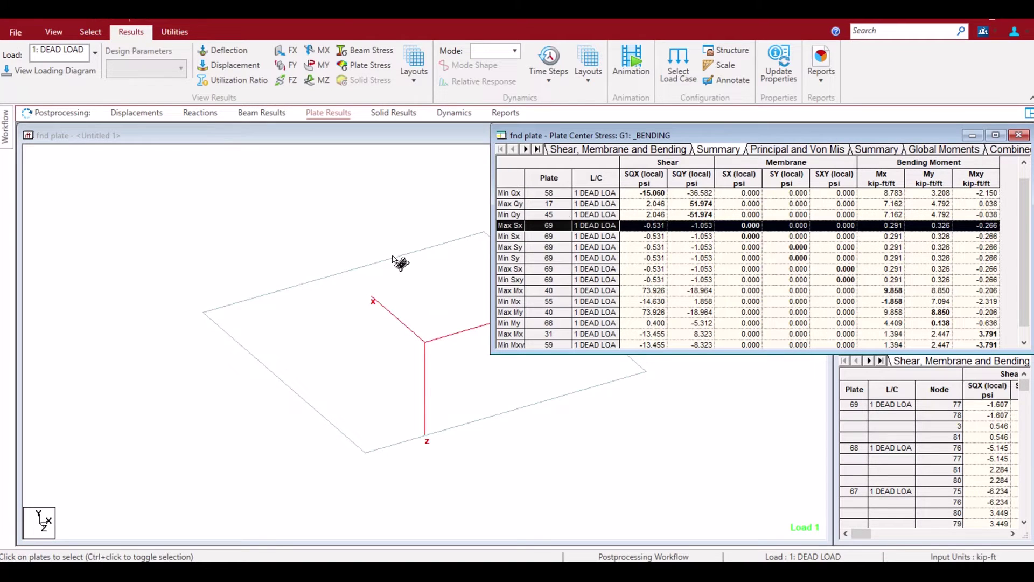
left_click(399, 263)
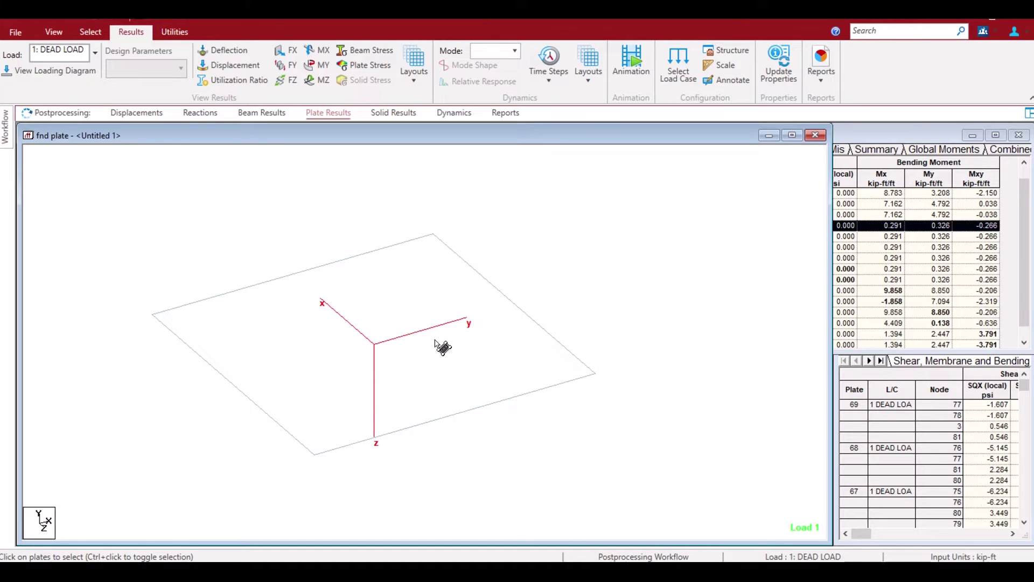
Examine the plate center stress summary of the _BENDING group, checking the Max Mx and Max My rows.
left_click(878, 132)
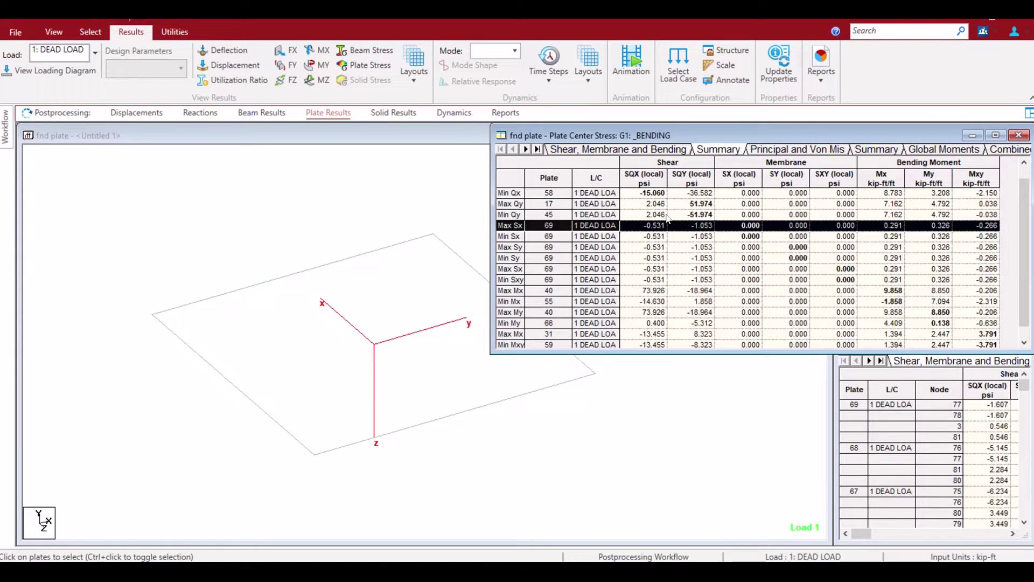
scroll(688, 230, "up", 1)
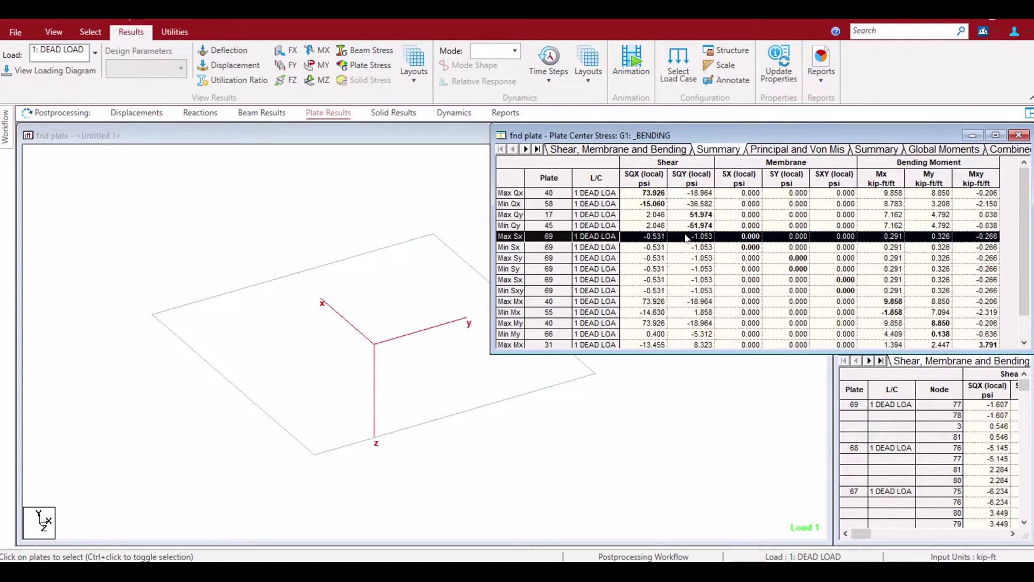
scroll(892, 308, "down", 2)
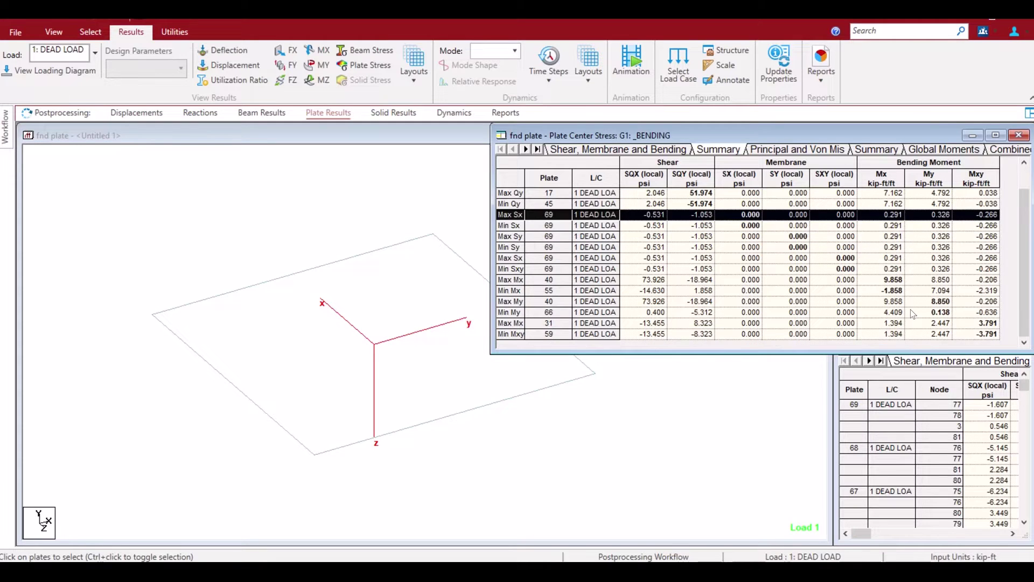
scroll(910, 309, "up", 2)
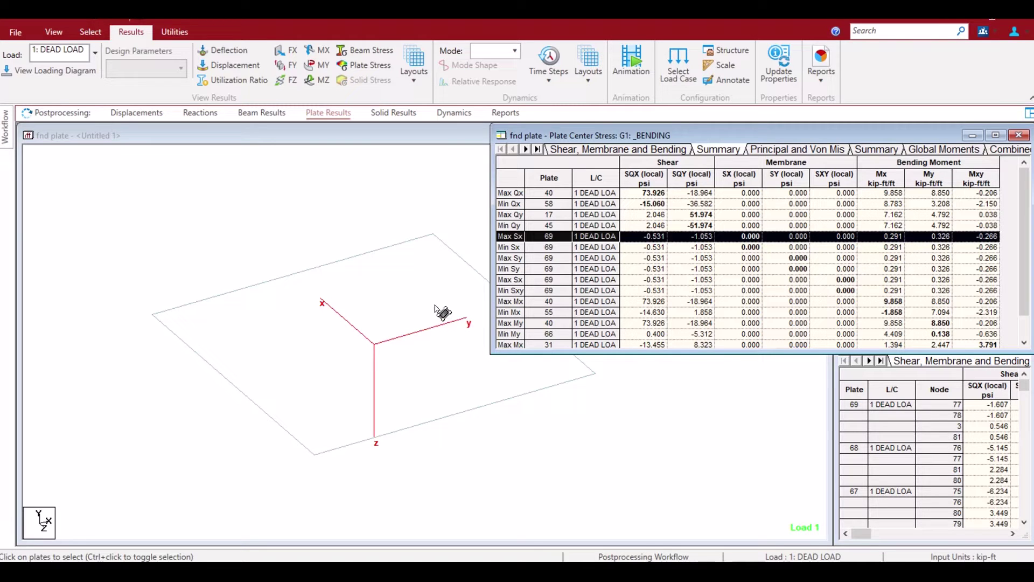
scroll(944, 273, "down", 1)
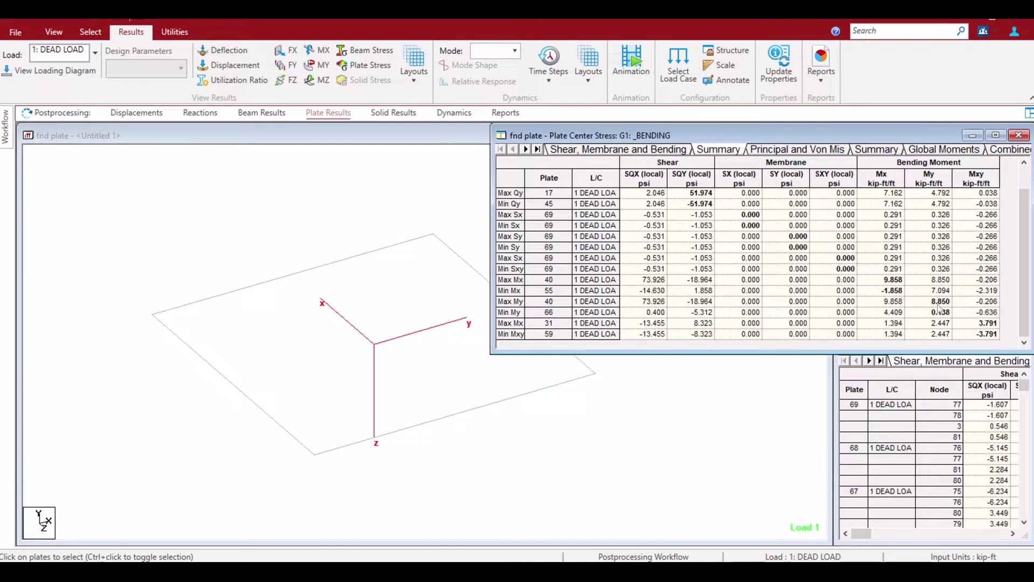
left_click(511, 280)
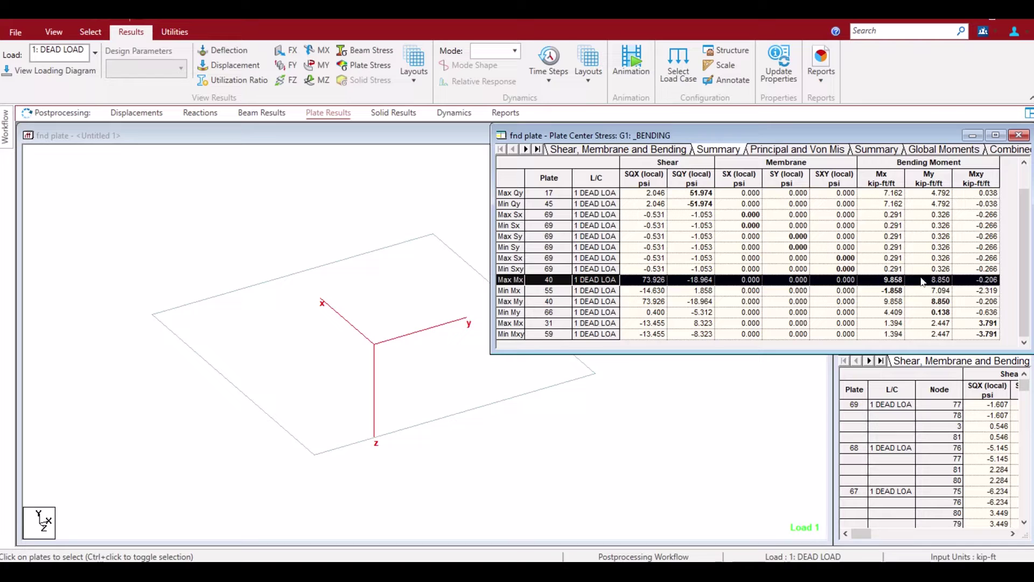
left_click(886, 325)
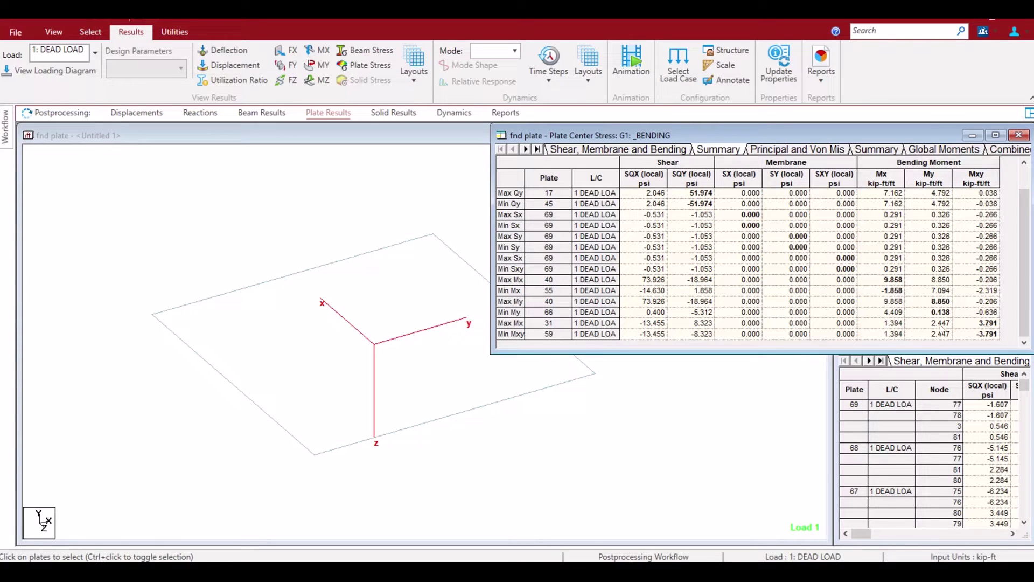
left_click(940, 302)
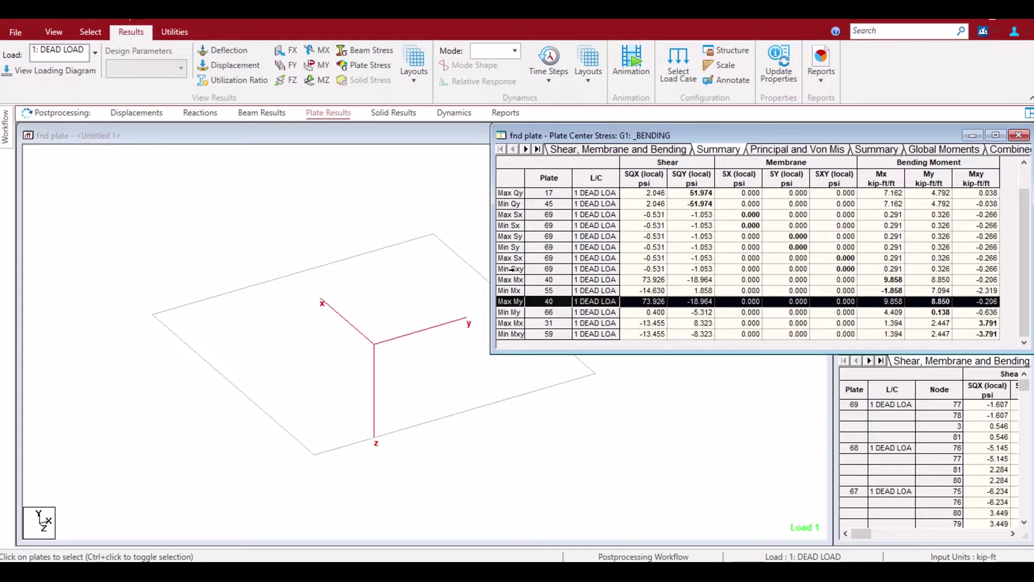
left_click(513, 268)
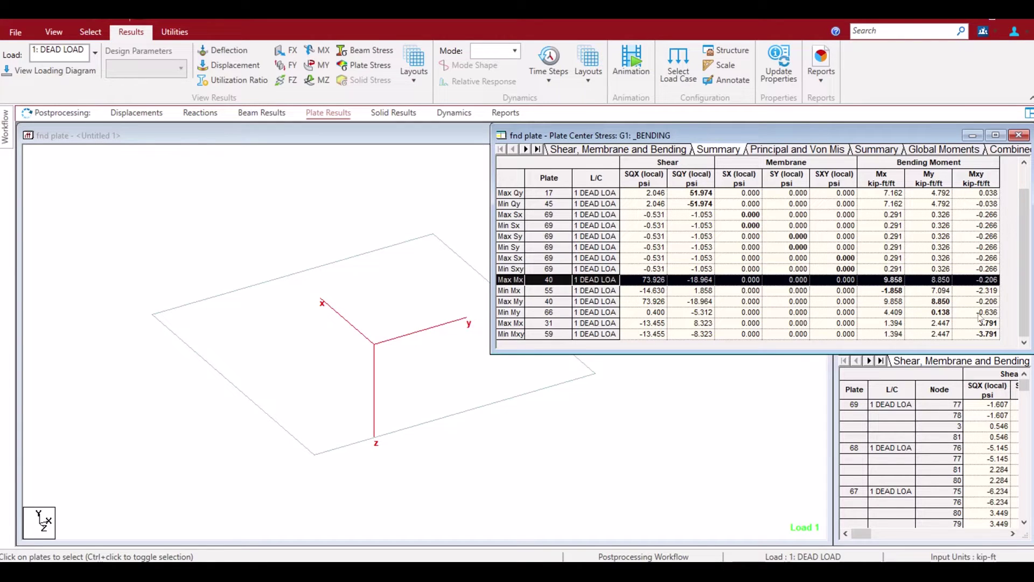
Display the whole structure again and highlight the plate of the Max Mx row in the model.
left_click(272, 224)
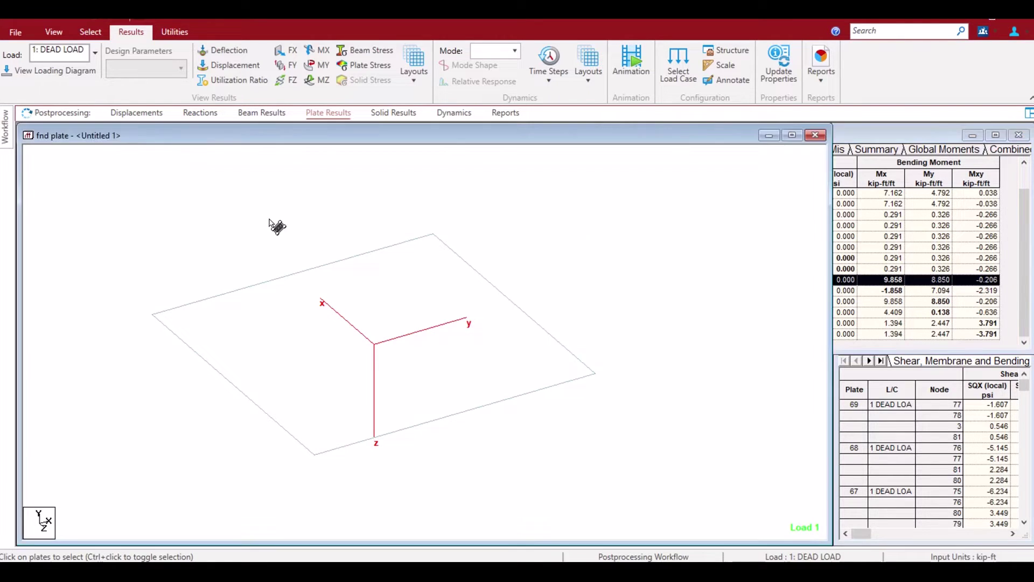
left_click(54, 32)
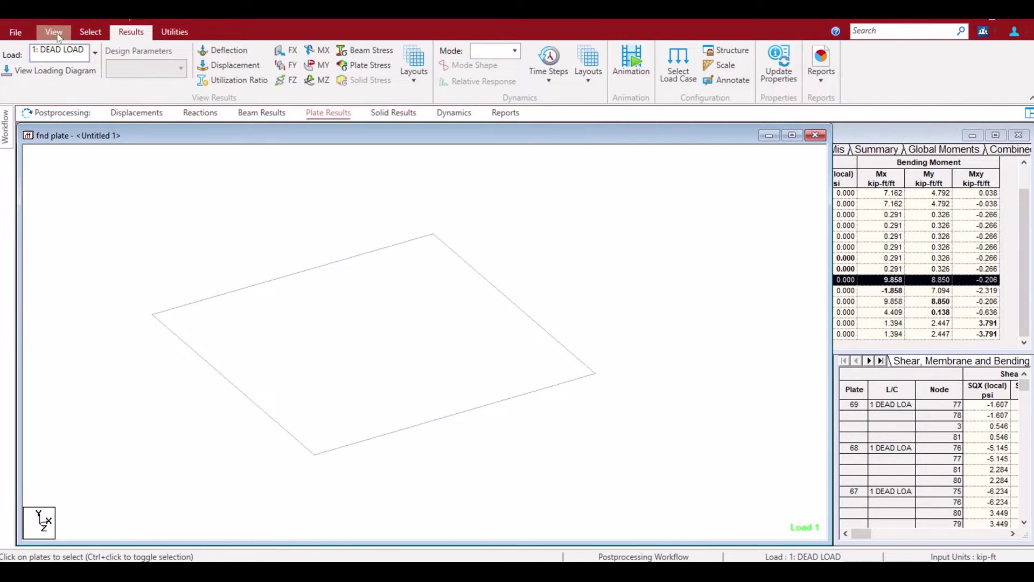
left_click(169, 64)
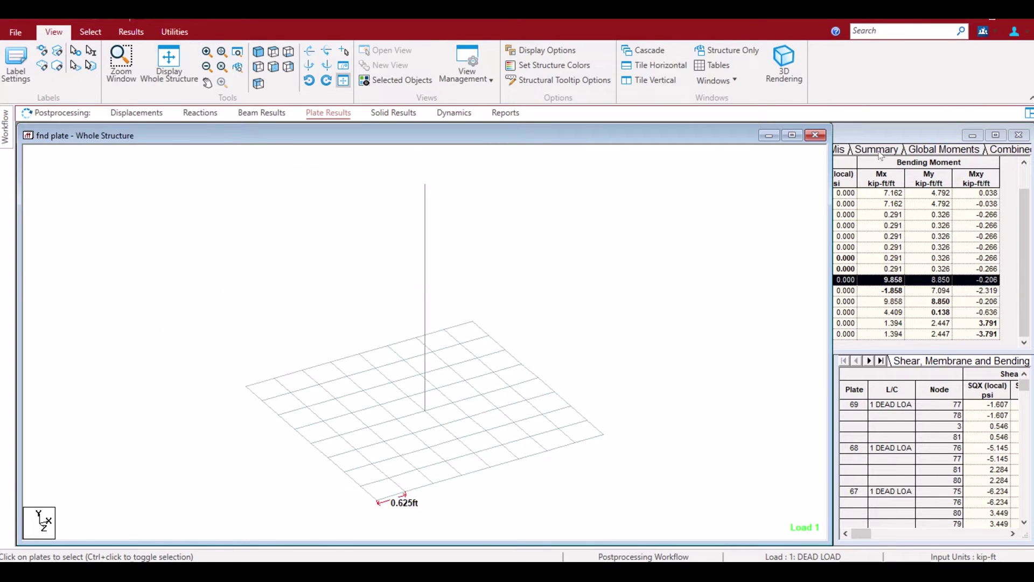
left_click(873, 138)
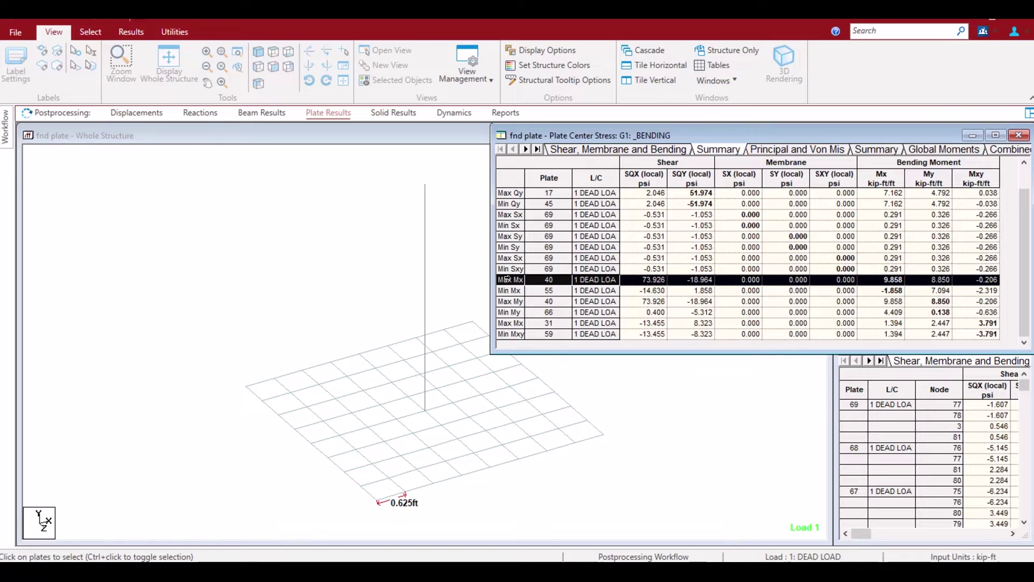
left_click(507, 279)
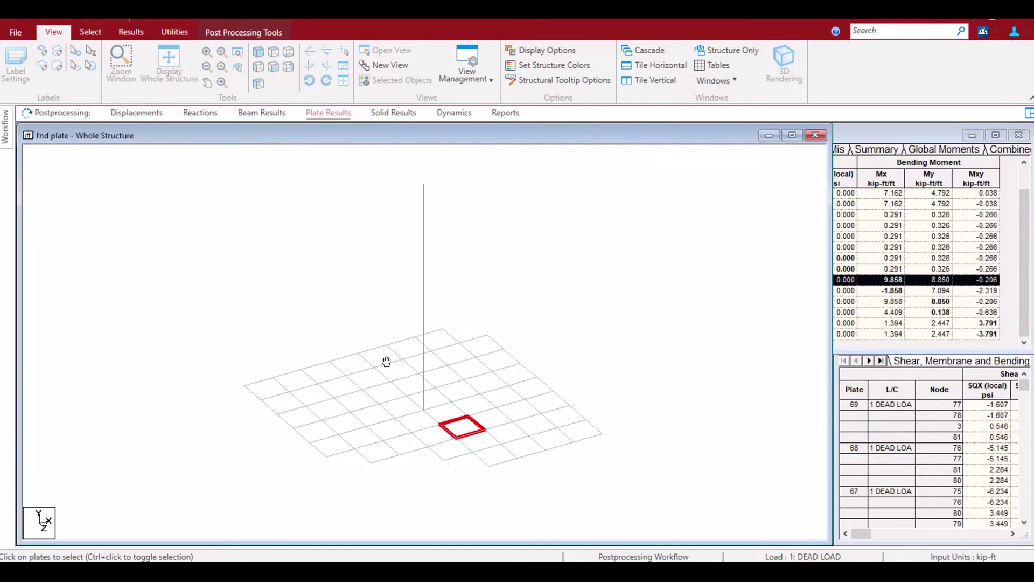
left_click(420, 406)
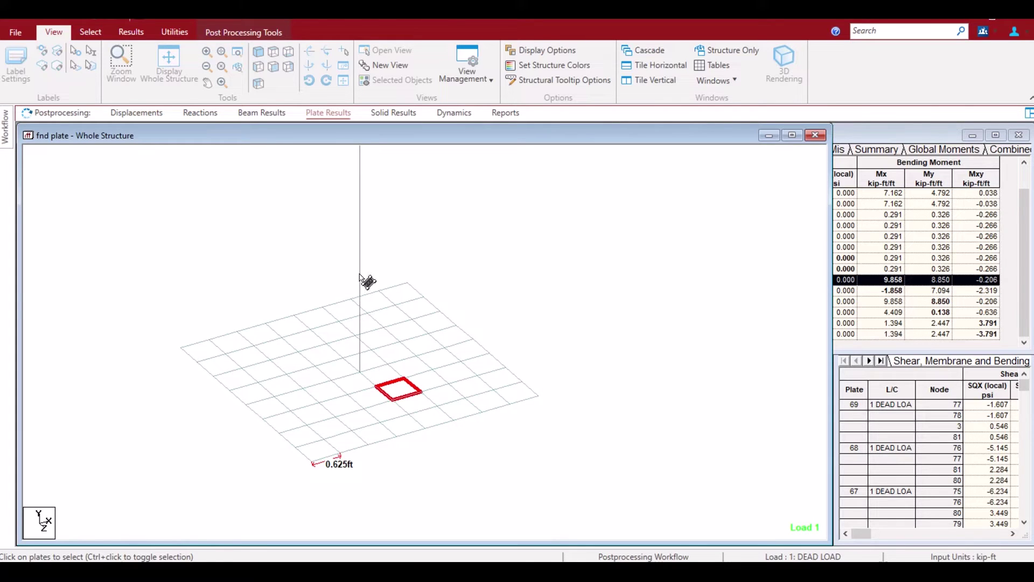
Check the column's section and dimensions, and display its full section outline on the foundation plate.
double_click(360, 234)
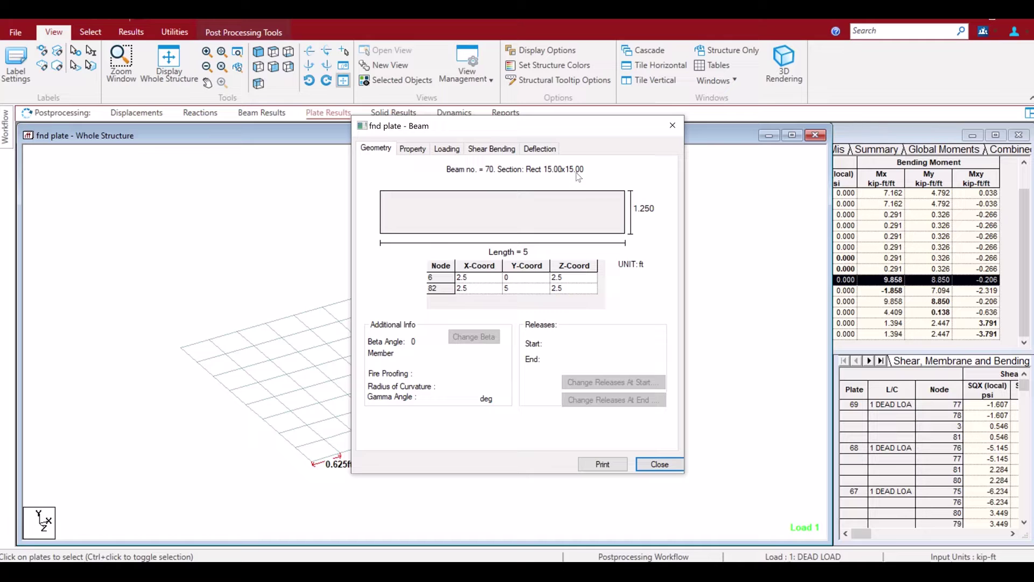
left_click(673, 132)
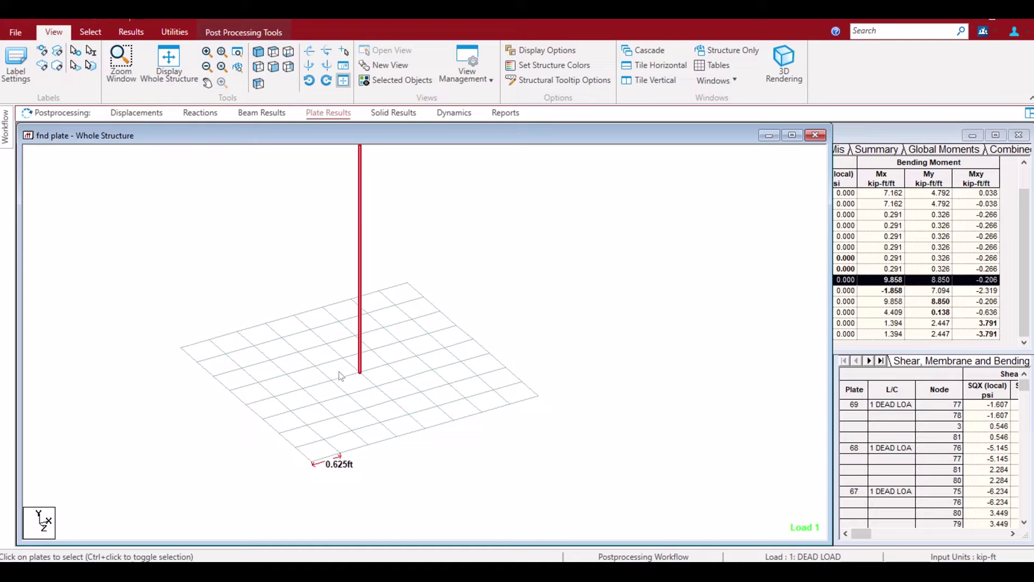
left_click(545, 266)
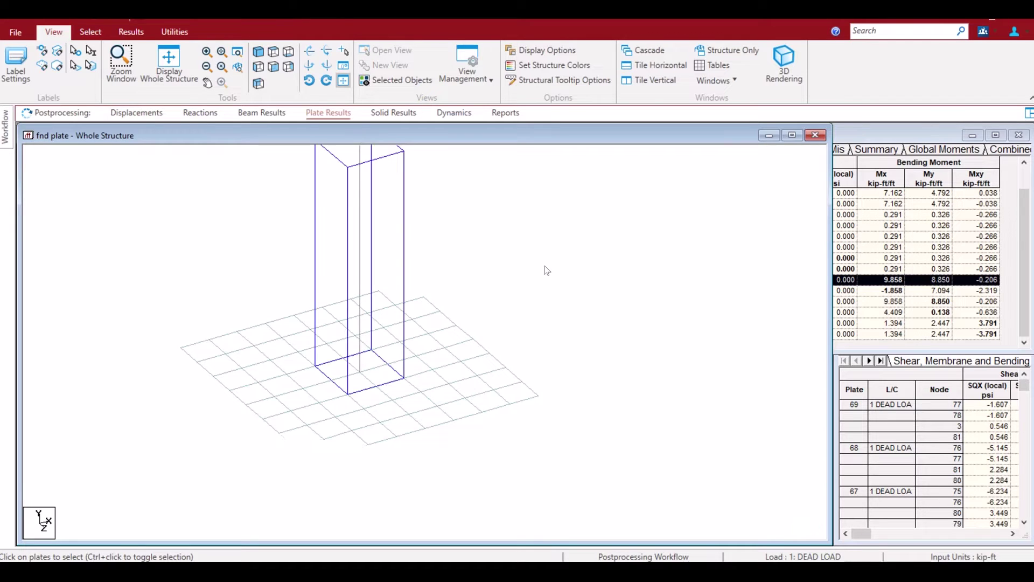
middle_click_drag(435, 311, 406, 425)
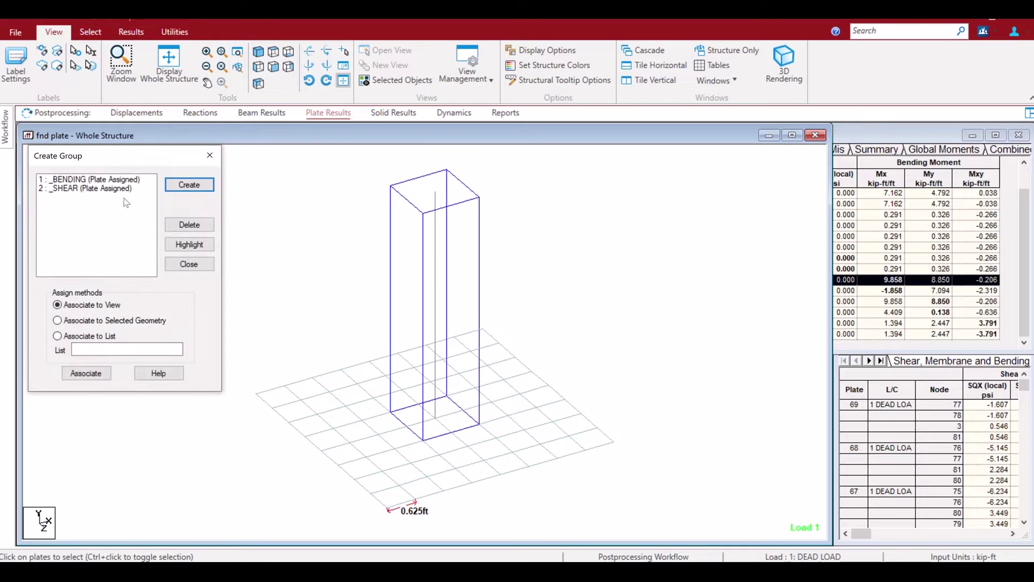
Highlight the plates assigned to the _BENDING group in the model.
left_click(97, 179)
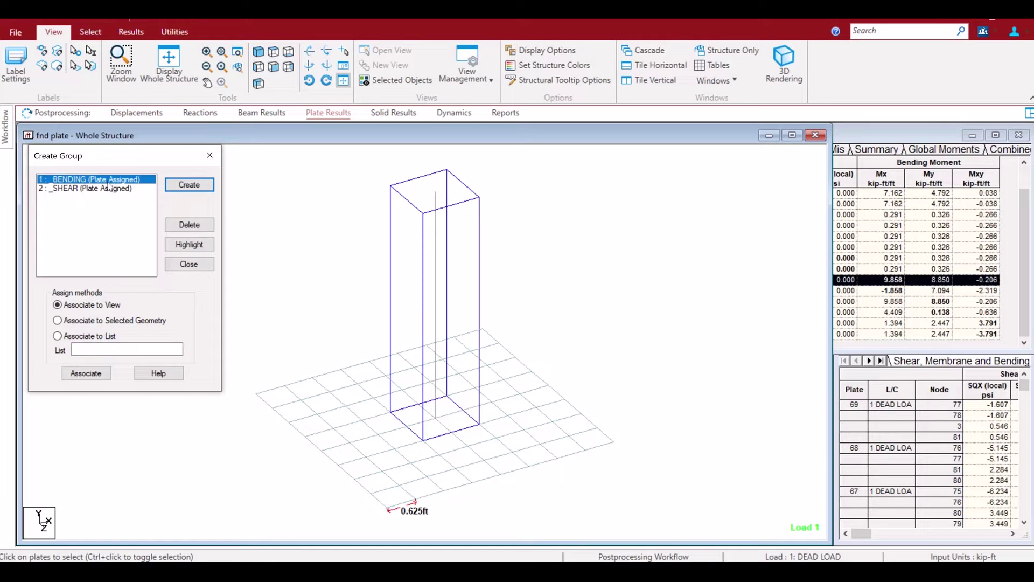
left_click(189, 264)
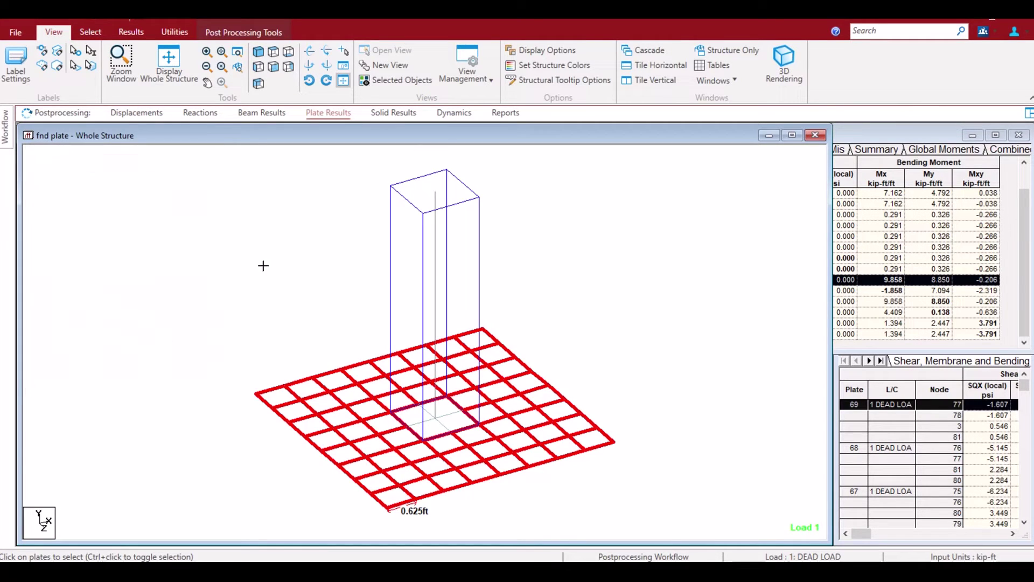
left_click(263, 266)
Review the types available for defining a new group without creating one.
left_click(189, 184)
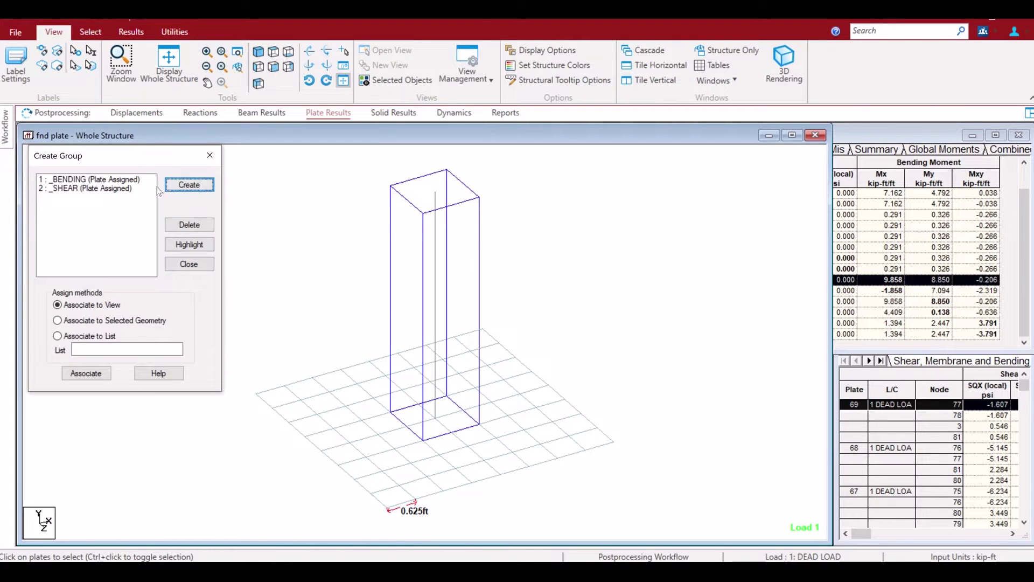
left_click(136, 281)
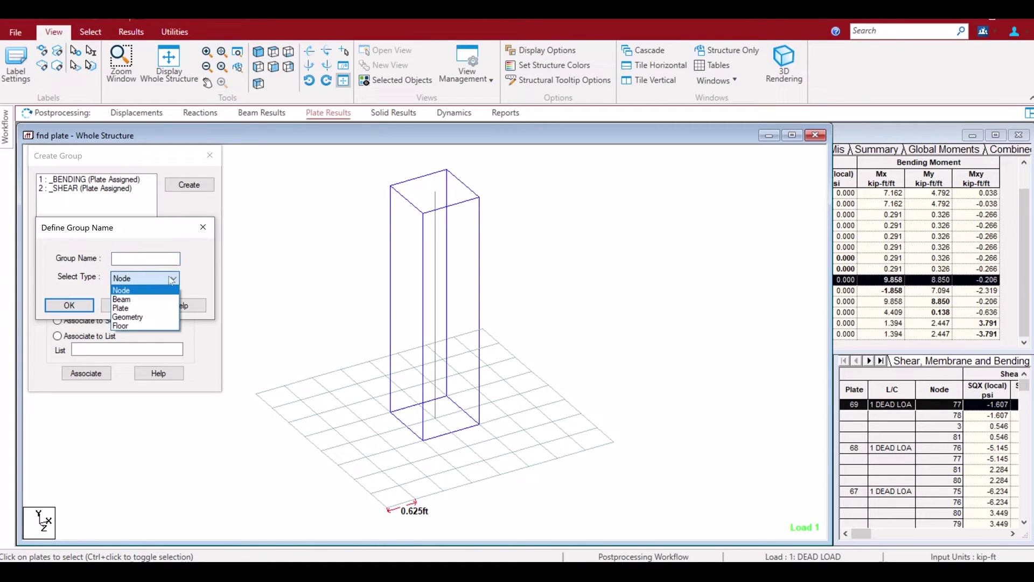
left_click(139, 286)
left_click(203, 227)
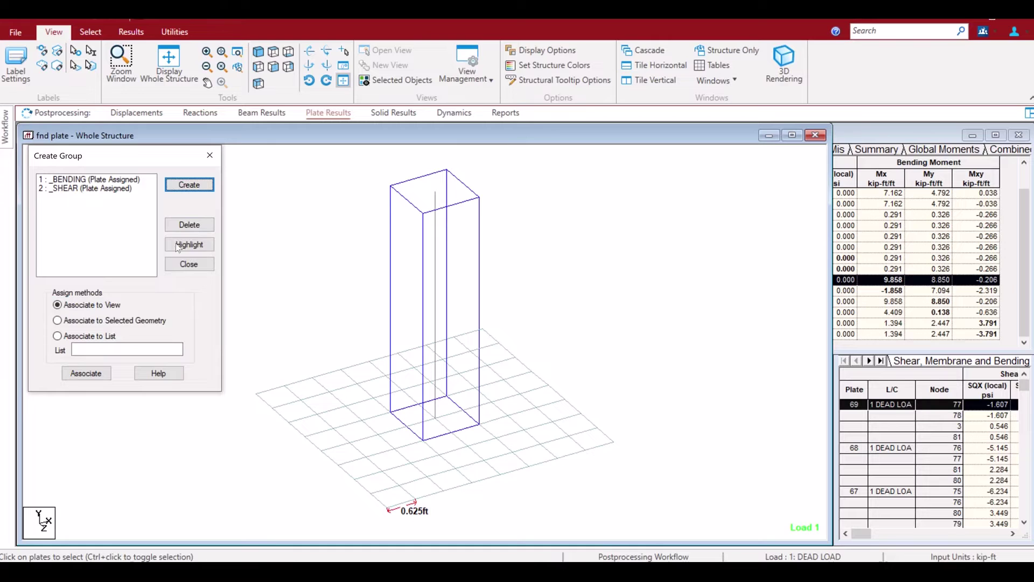
Select the _BENDING group, highlight its assigned plates around the column, and close the group dialog.
left_click(123, 179)
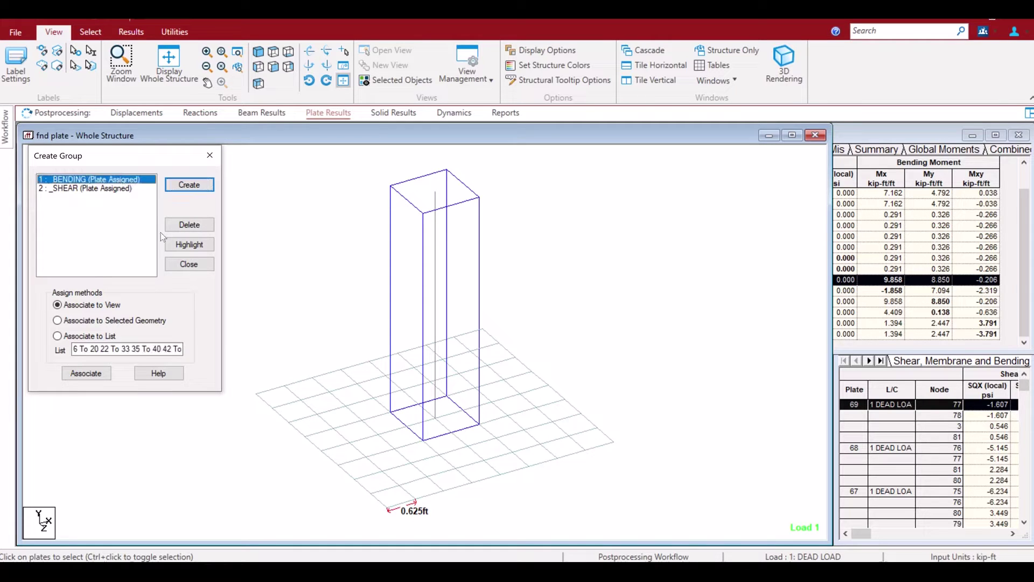
left_click(190, 244)
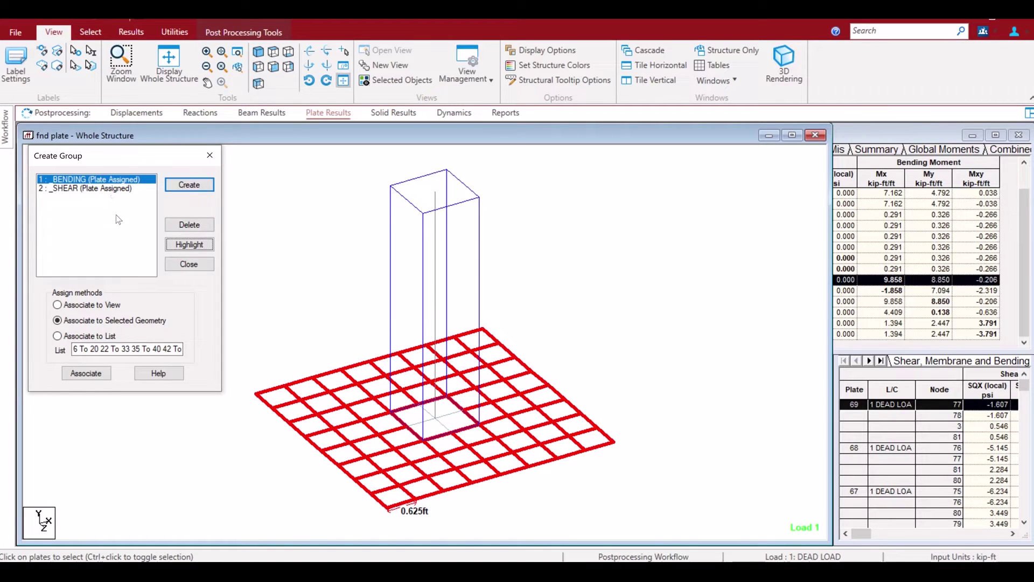
left_click(210, 156)
left_click(296, 236)
Locate the plate with the maximum Mx within the _BENDING group relative to the column outline.
left_click(880, 135)
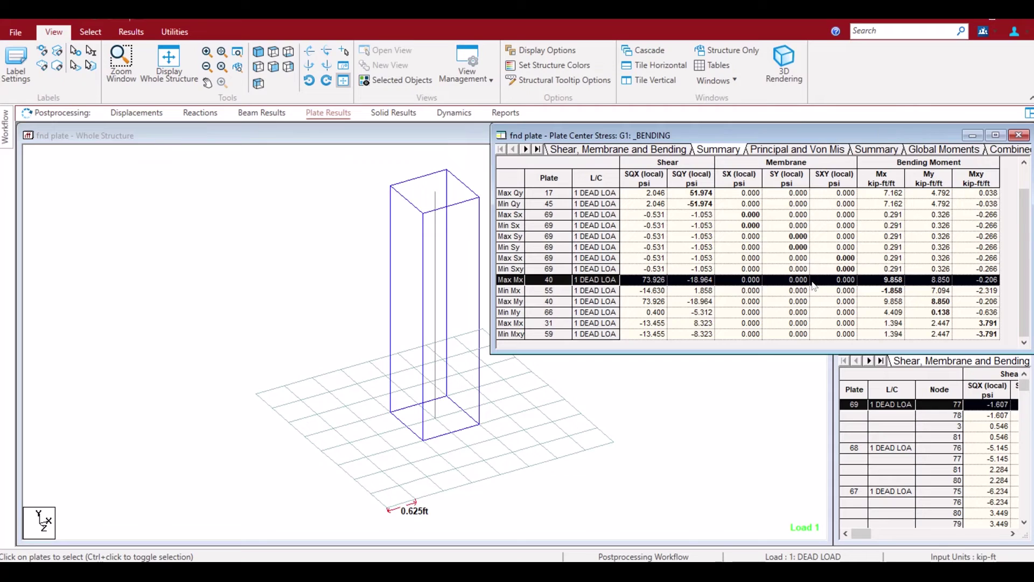
left_click(683, 277)
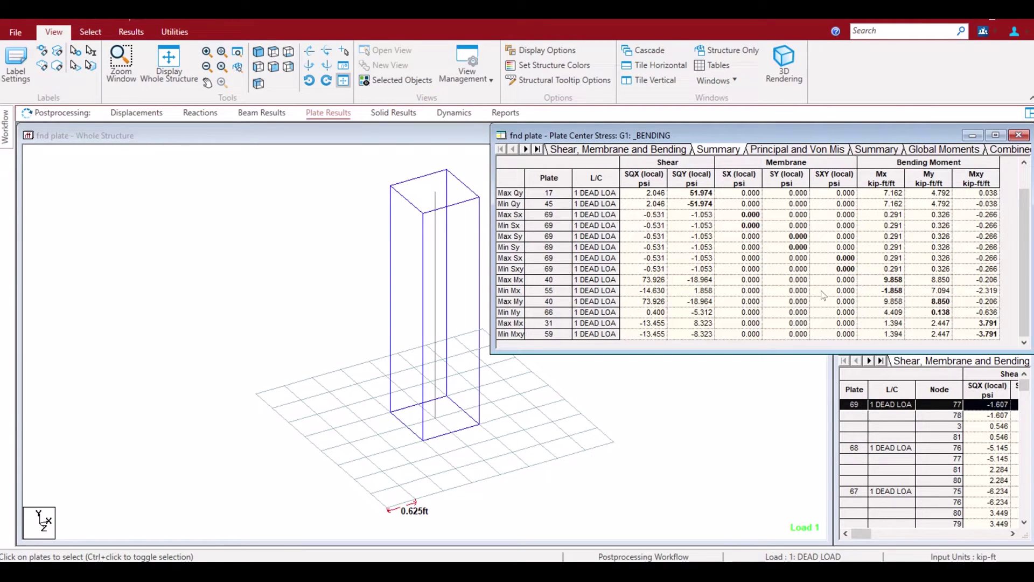
left_click(520, 280)
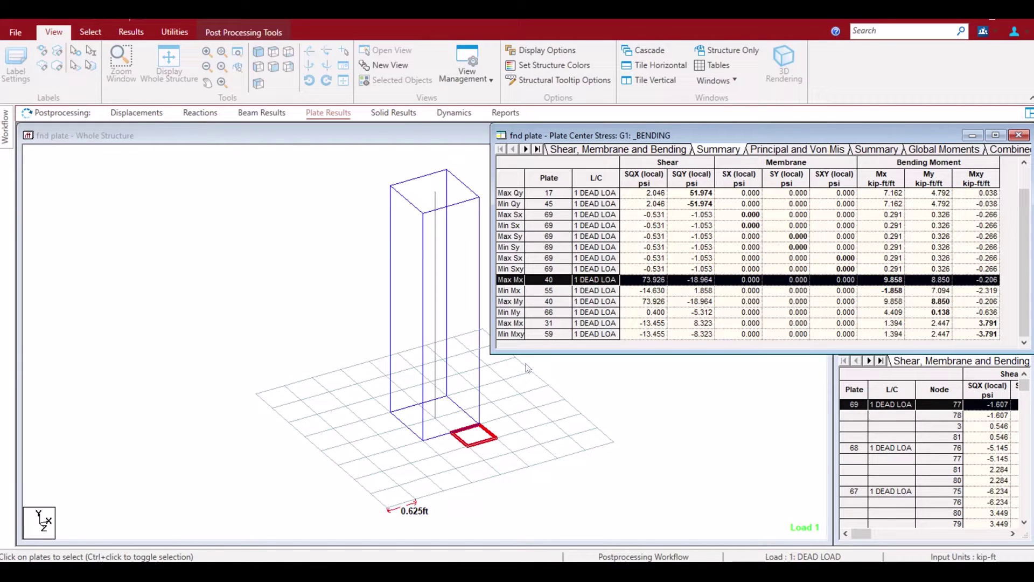
Set the results range to All instead of the _BENDING group and highlight the plate of the Max Mx row.
right_click(528, 193)
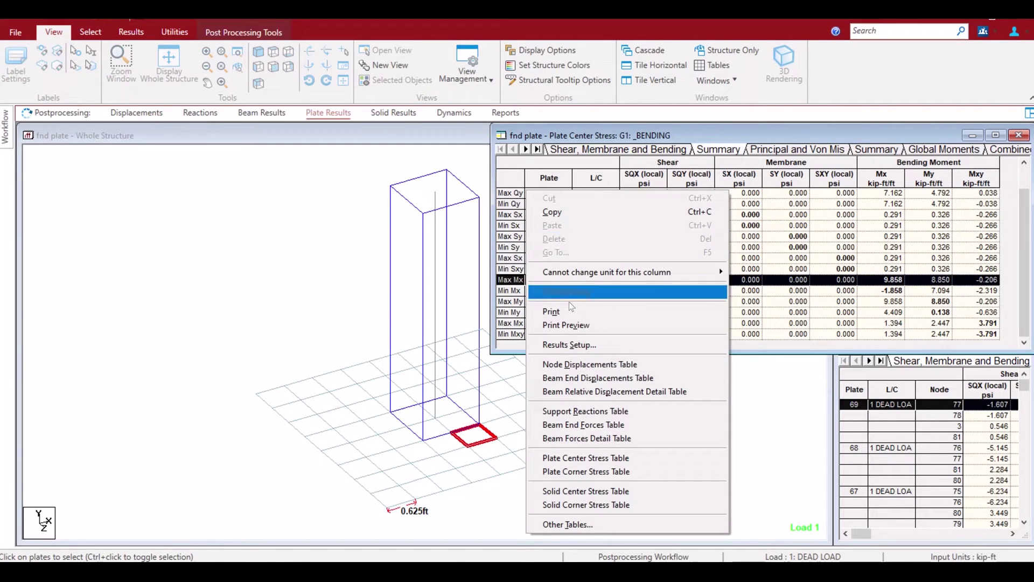
left_click(579, 345)
left_click(404, 191)
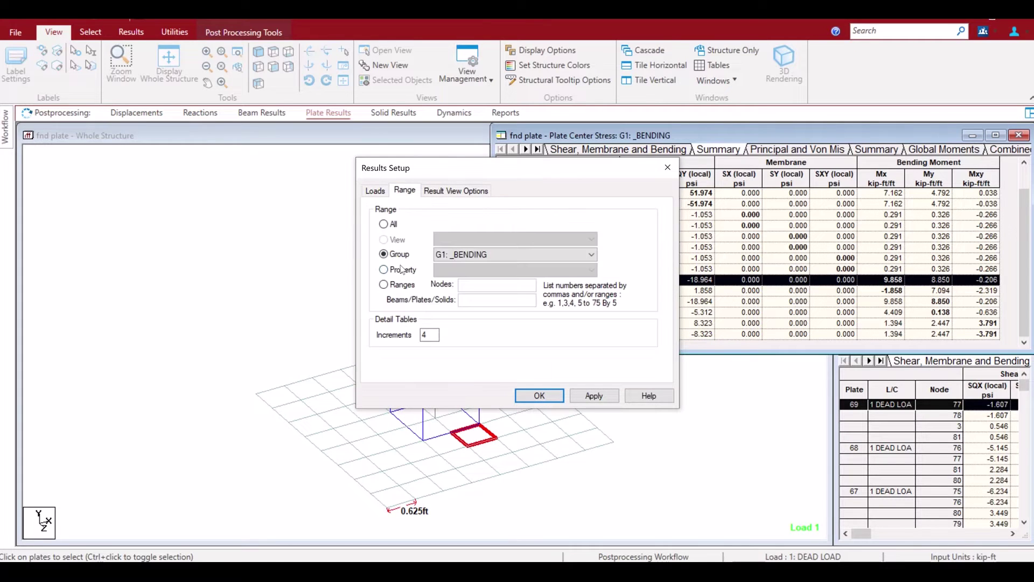
left_click(463, 254)
left_click(459, 256)
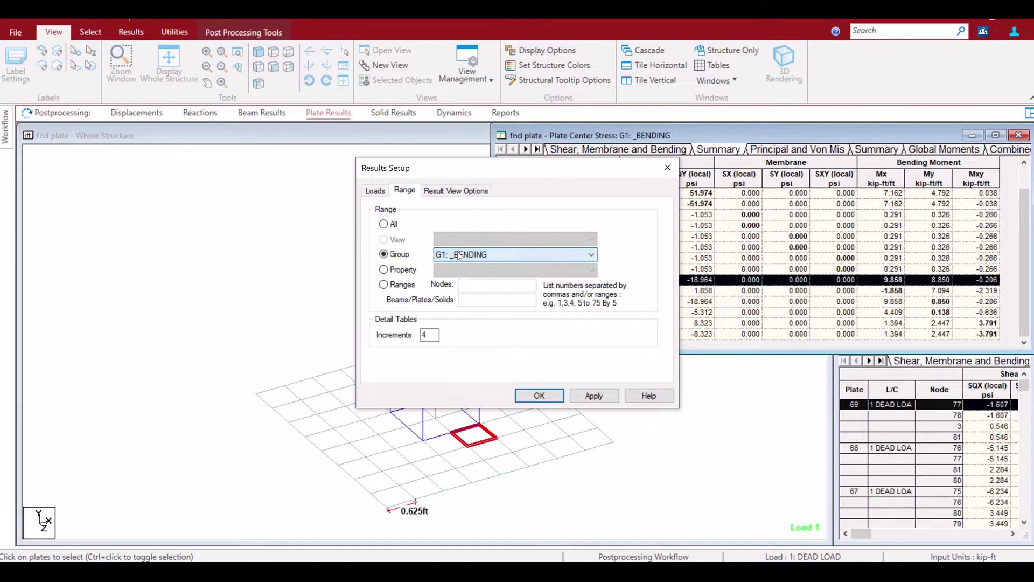
left_click(401, 223)
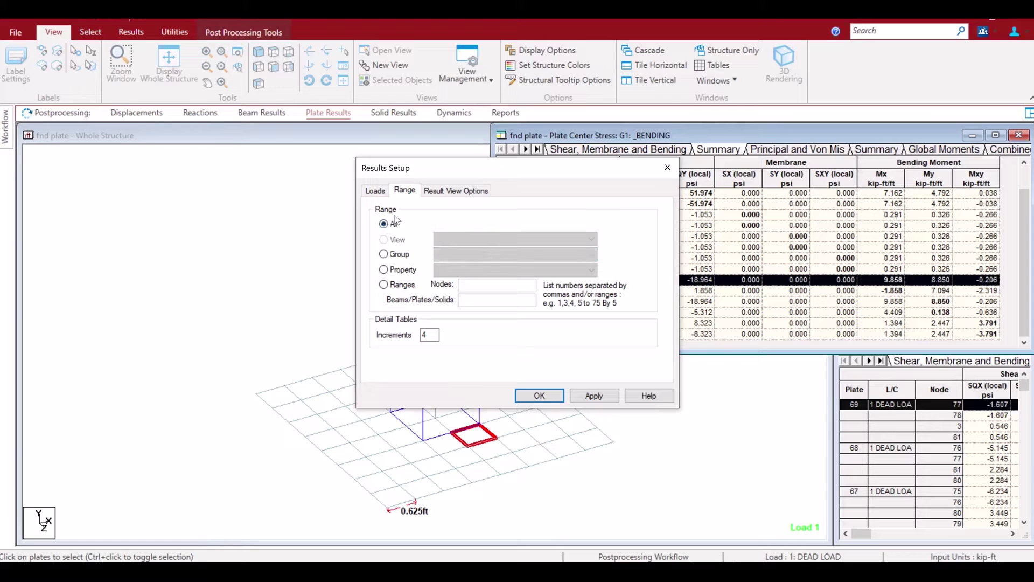
left_click(540, 396)
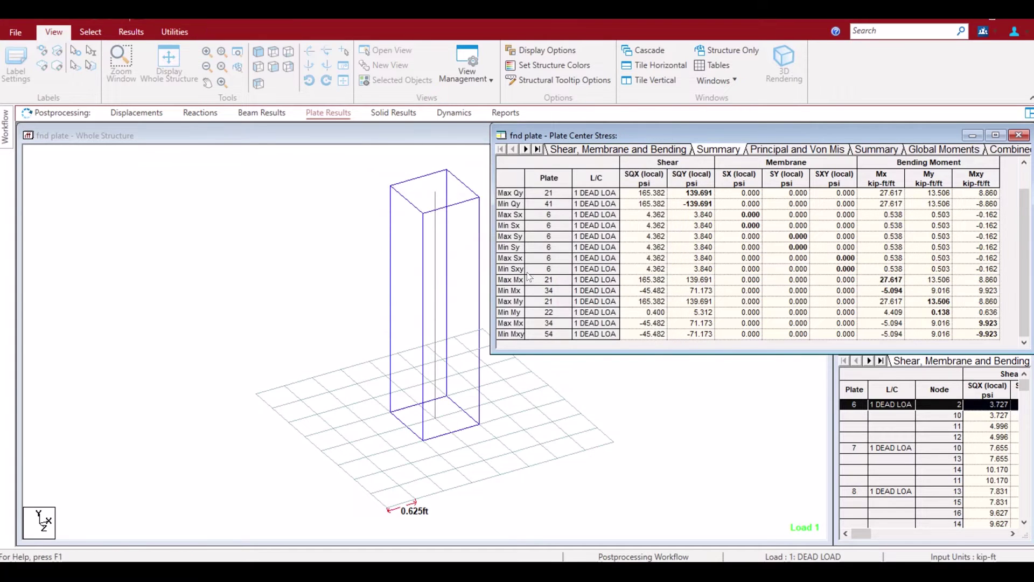
left_click(508, 280)
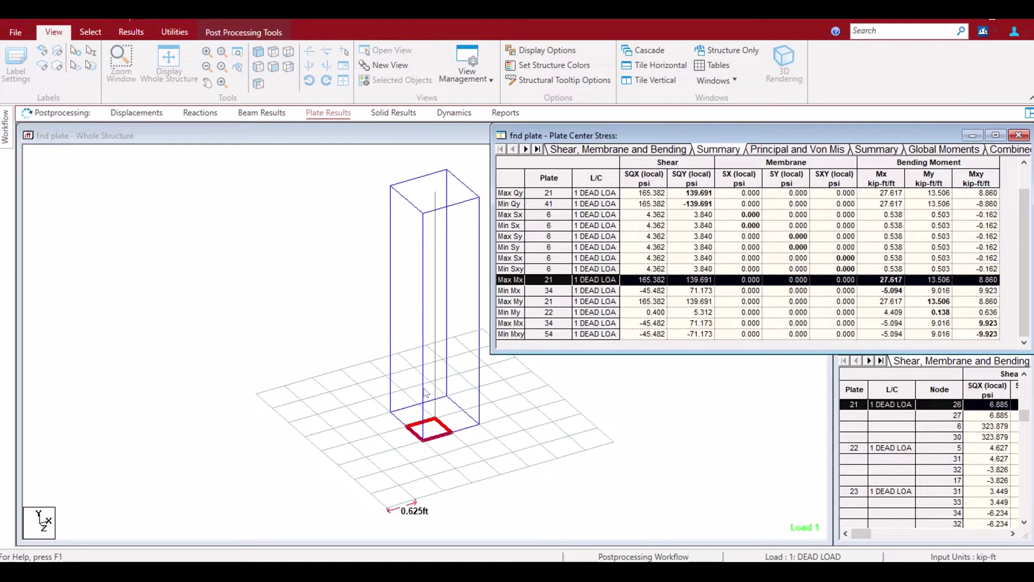
Limit the results range to group G1: _BENDING and highlight the plate of the Max Mx row beside the column outline.
right_click(657, 261)
left_click(710, 377)
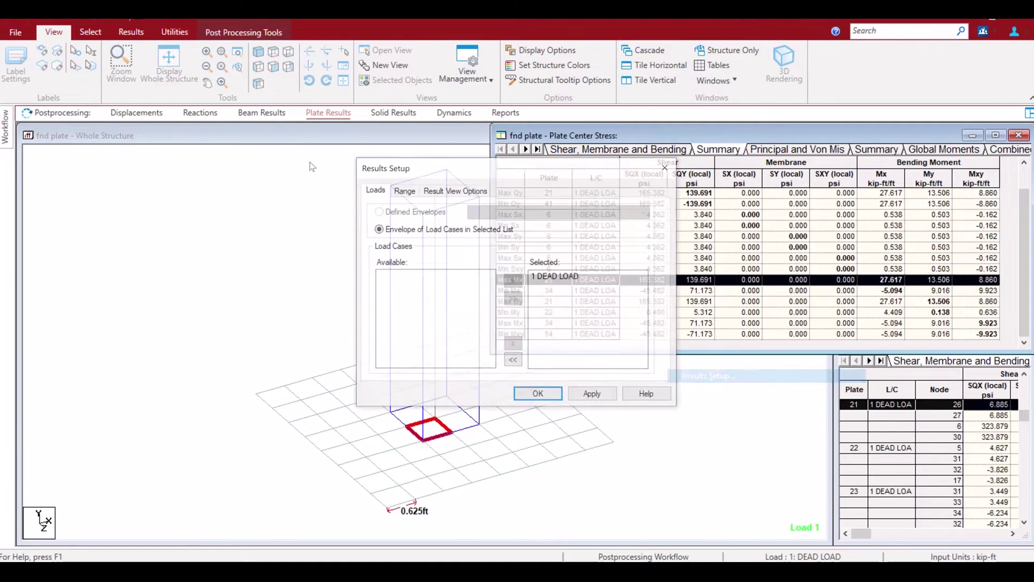
left_click(404, 190)
left_click(399, 254)
left_click(467, 256)
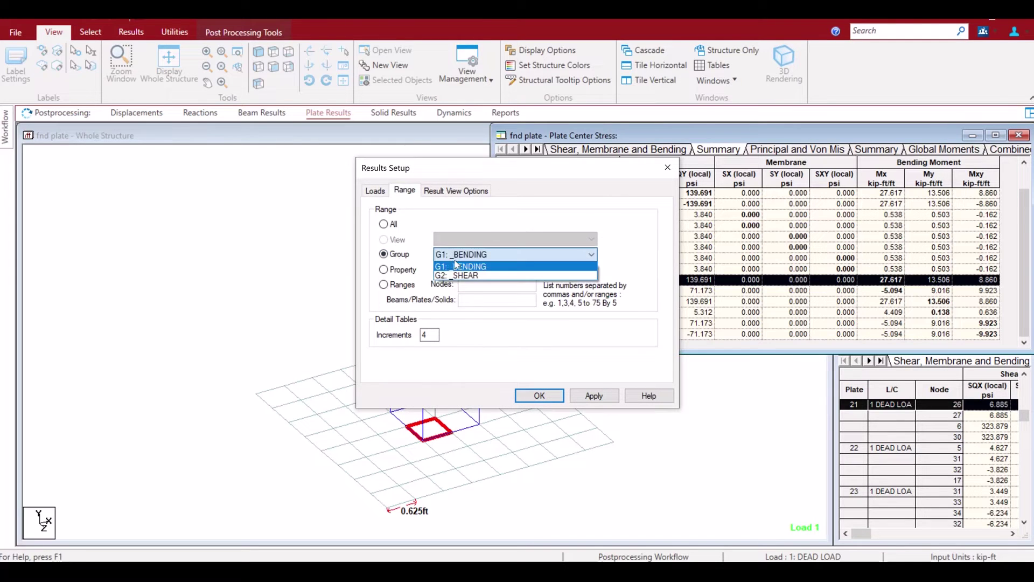
left_click(468, 256)
left_click(539, 395)
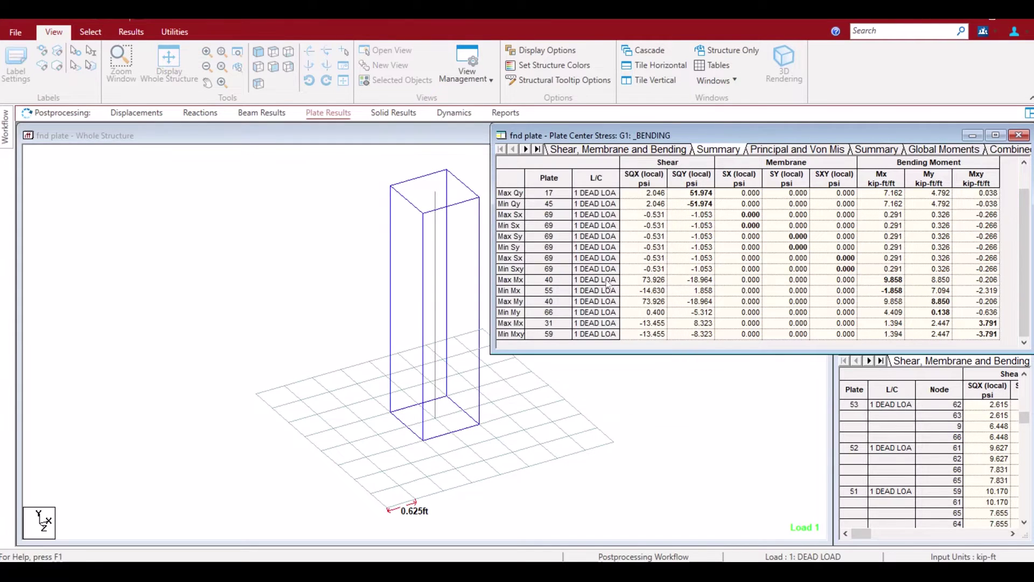
left_click(508, 280)
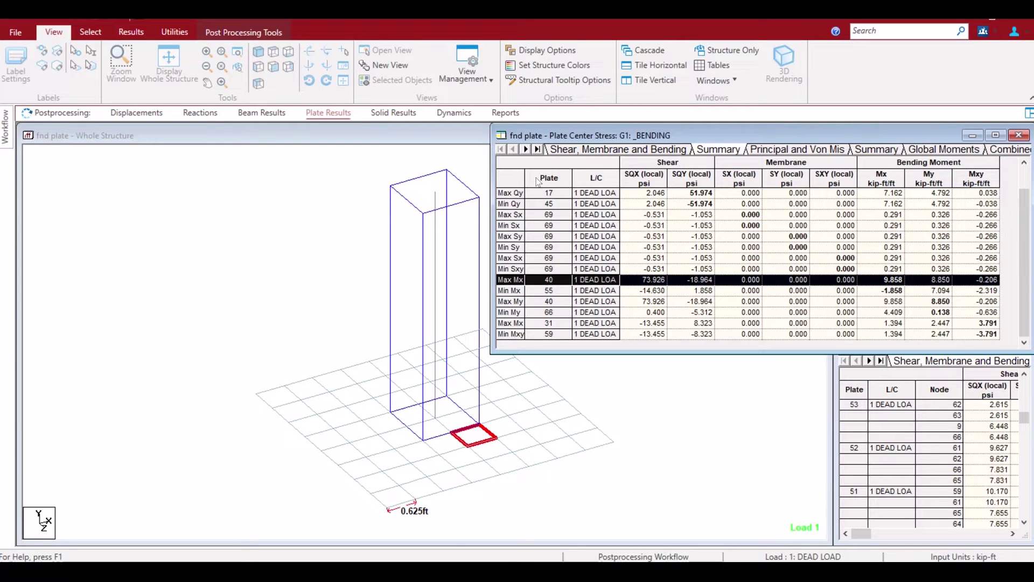
left_click(912, 282)
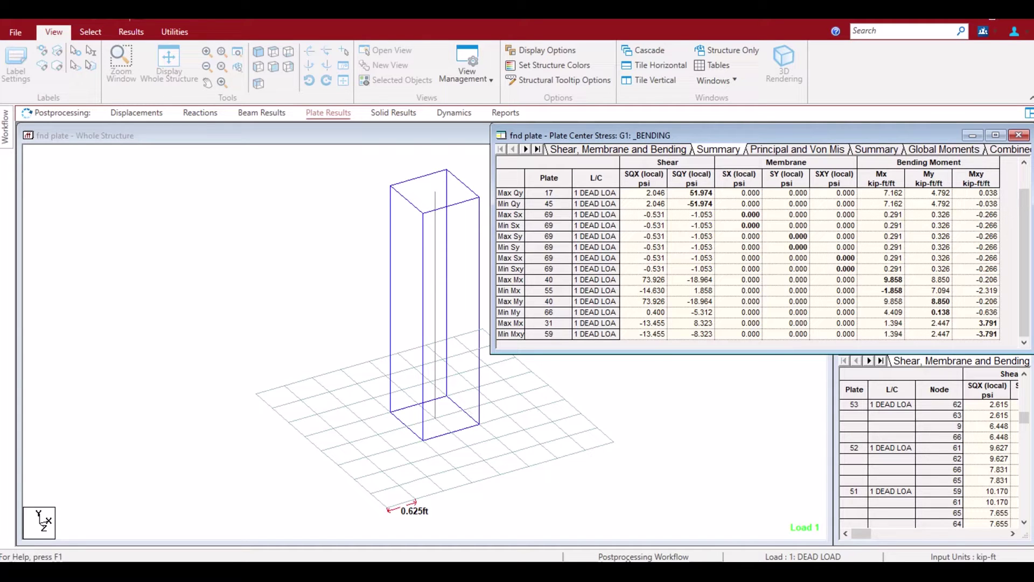
left_click(289, 140)
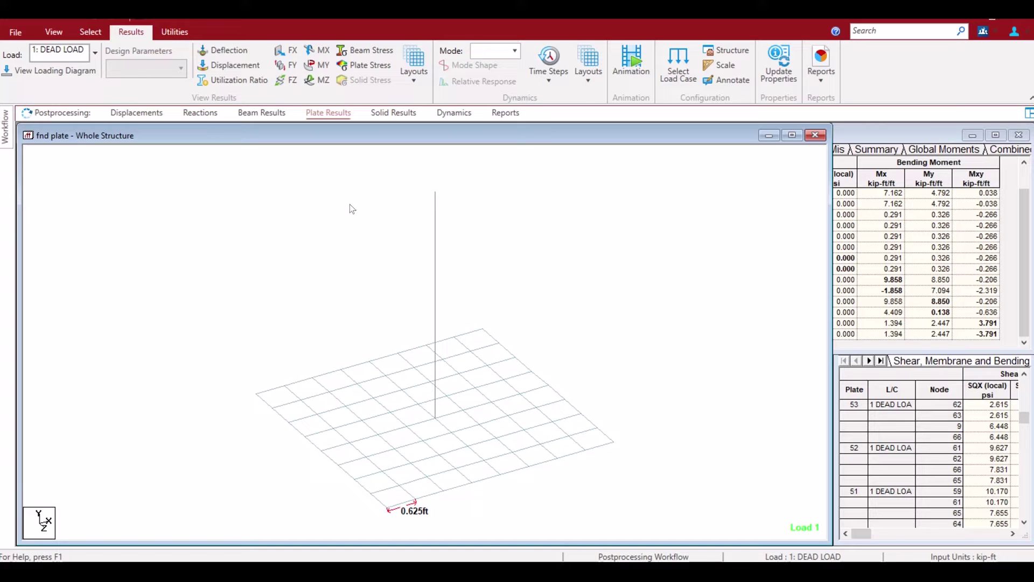
left_click(393, 112)
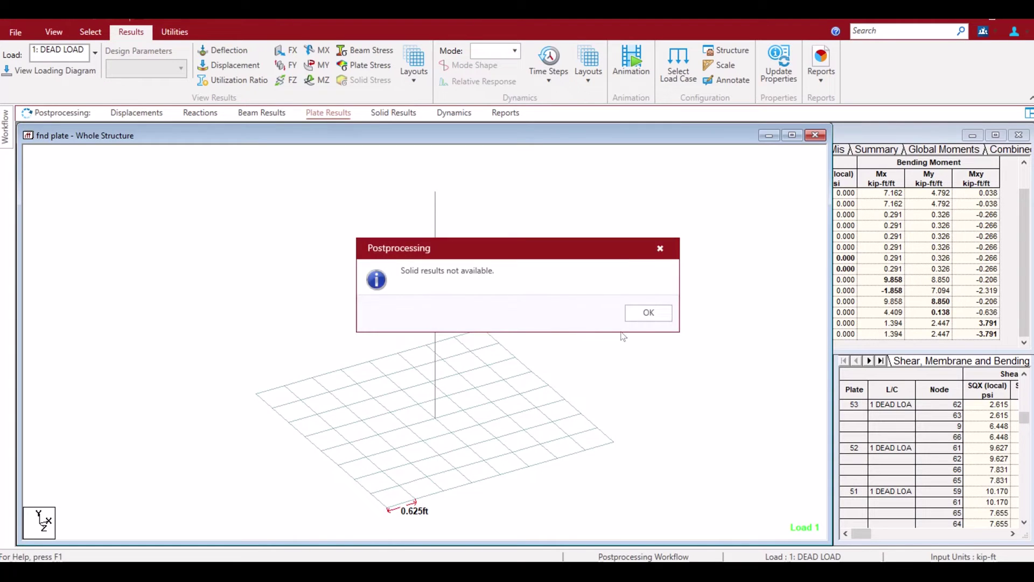
left_click(636, 310)
left_click(326, 113)
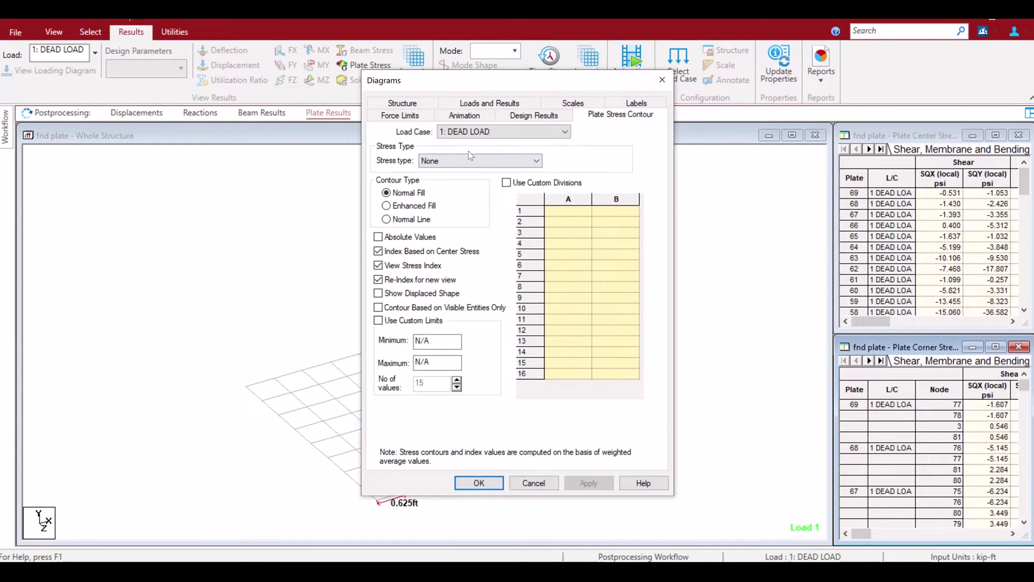
left_click(464, 160)
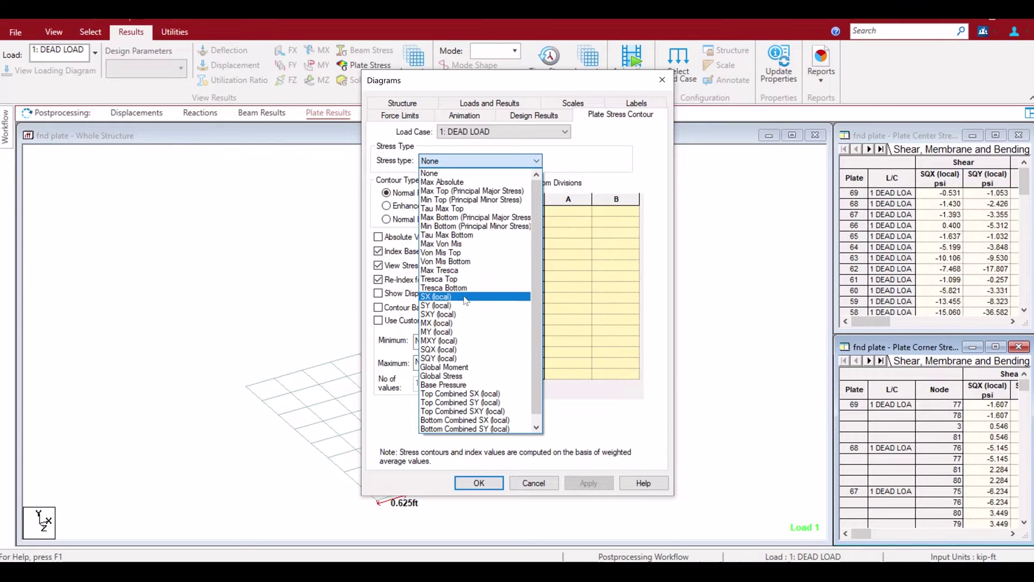
left_click(920, 139)
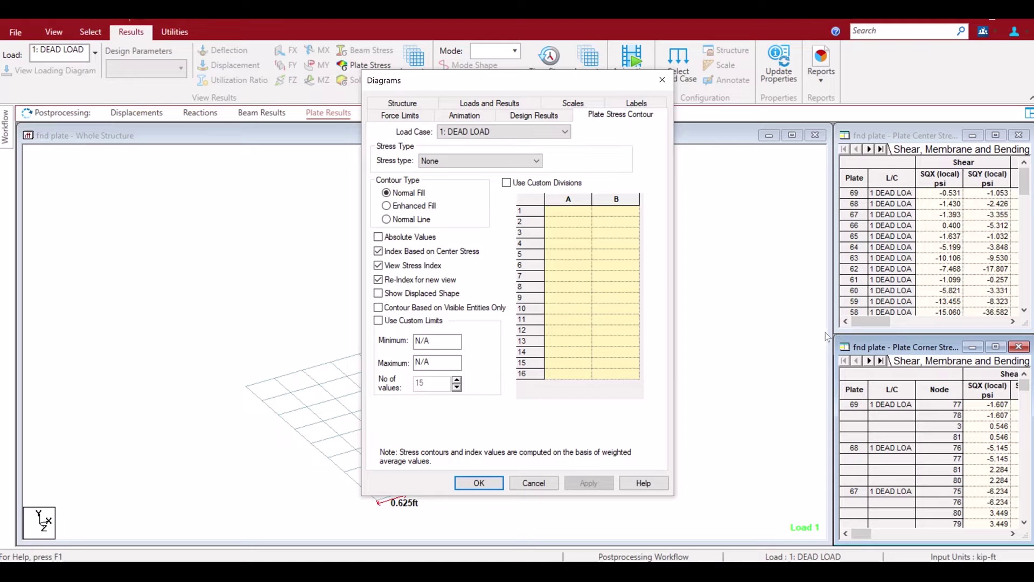
left_click(534, 483)
Enlarge the Plate Center Stress table and review its summary for the _BENDING group.
left_click(931, 156)
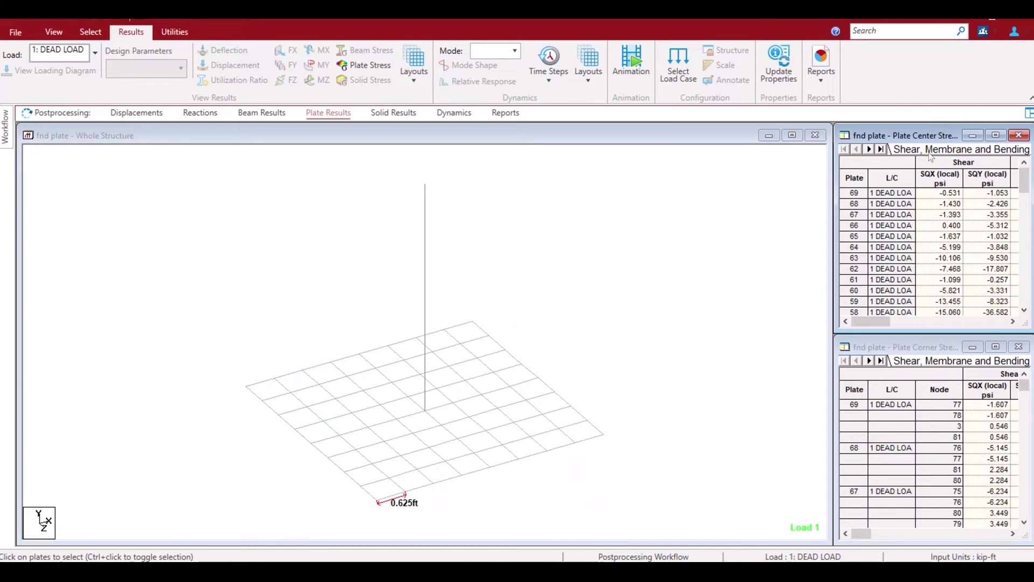
left_click_drag(843, 327, 552, 353)
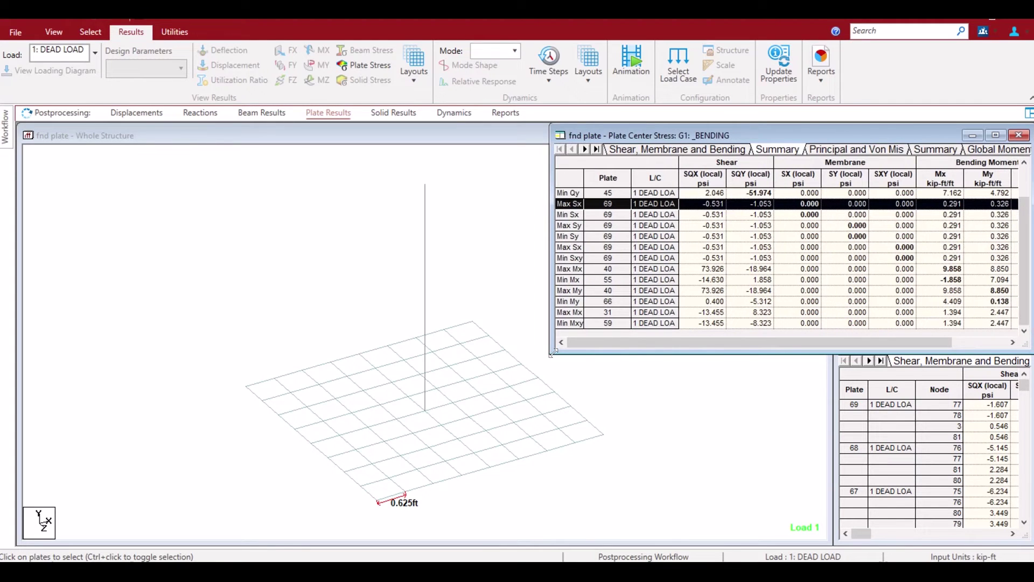
left_click(410, 138)
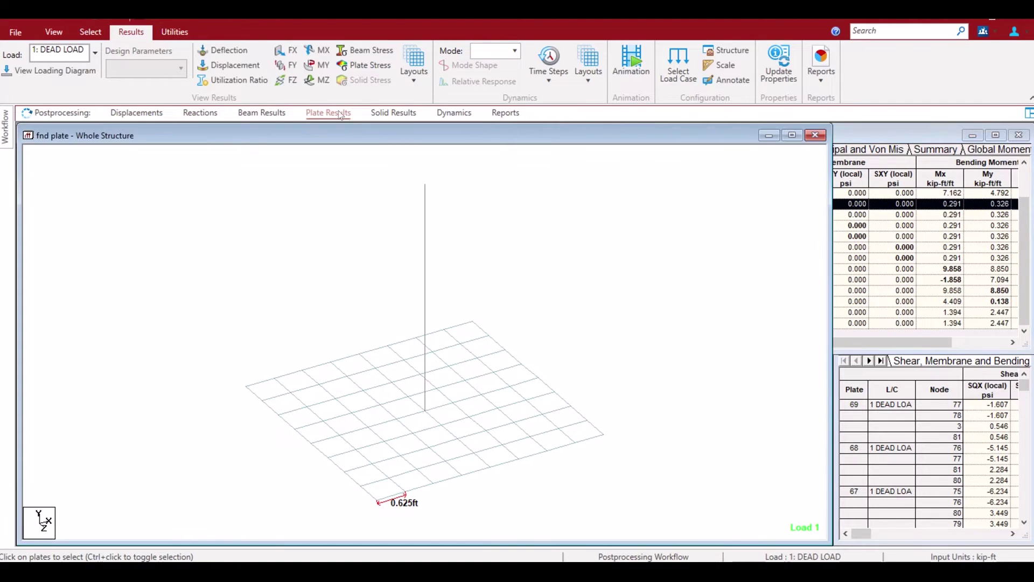
Display the plate stress contour of MX (local) for load case 1: DEAD LOAD with normal fill.
left_click(373, 115)
left_click(644, 308)
left_click(279, 115)
left_click(328, 112)
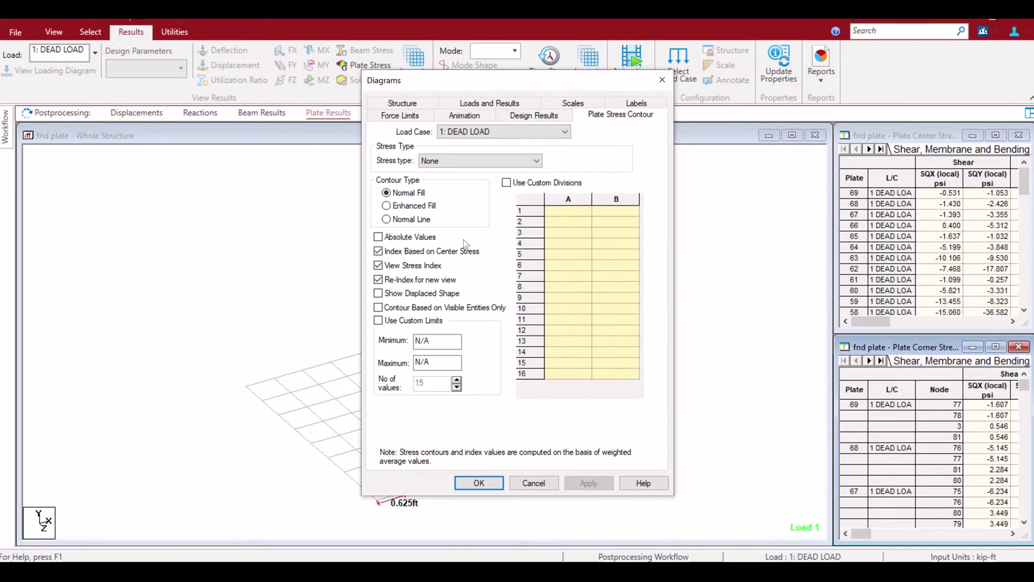
left_click(462, 161)
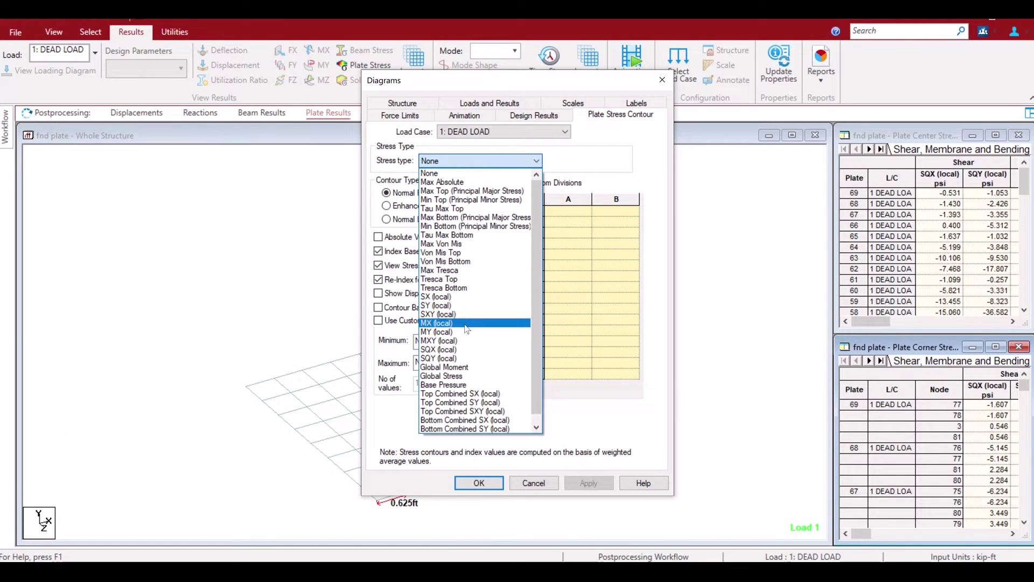
left_click(467, 323)
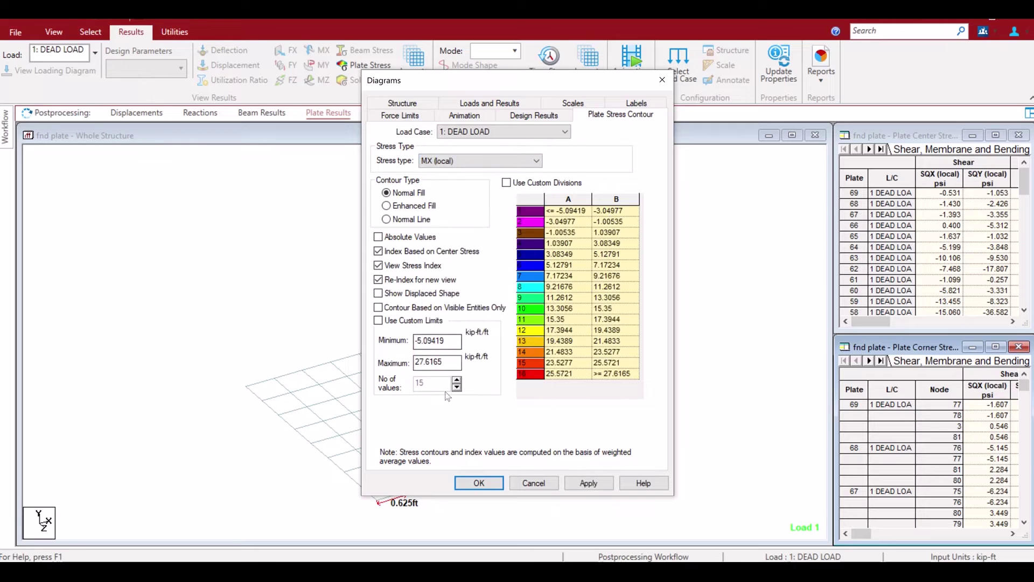
left_click(479, 482)
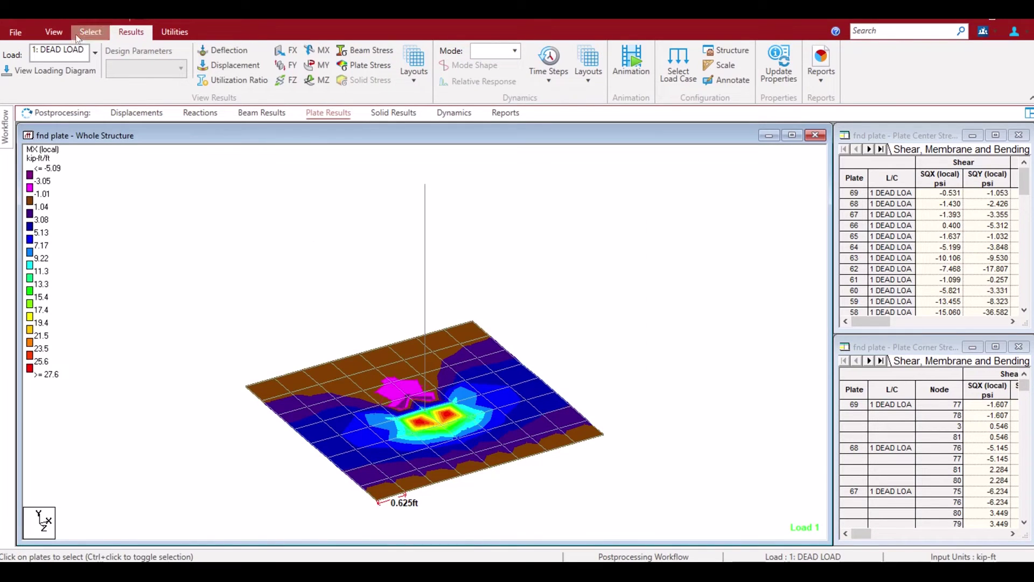
View the MX contour in plan and highlight the four plates beneath the column, clearing the selection again.
left_click(54, 32)
left_click(289, 67)
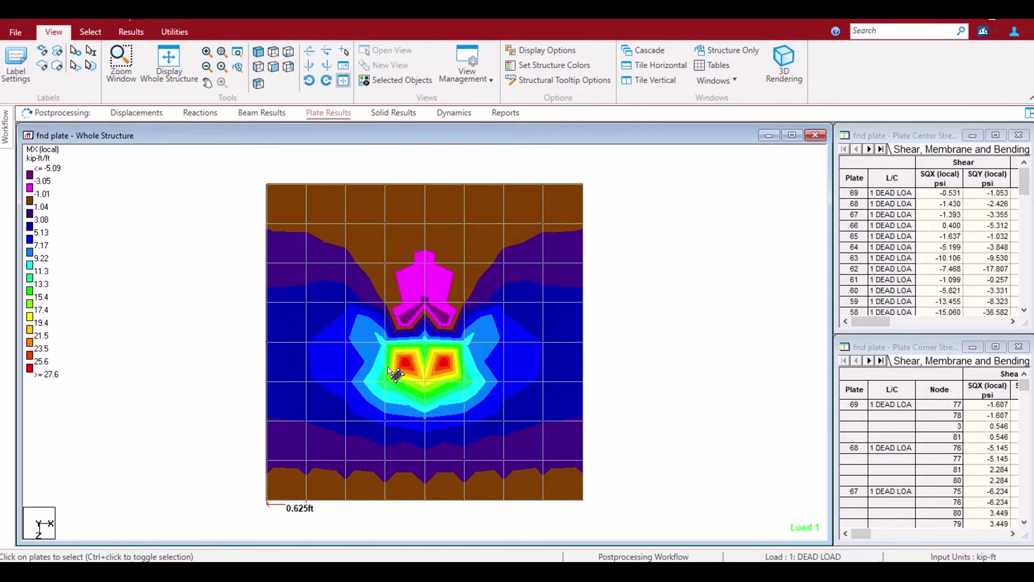
left_click(402, 324)
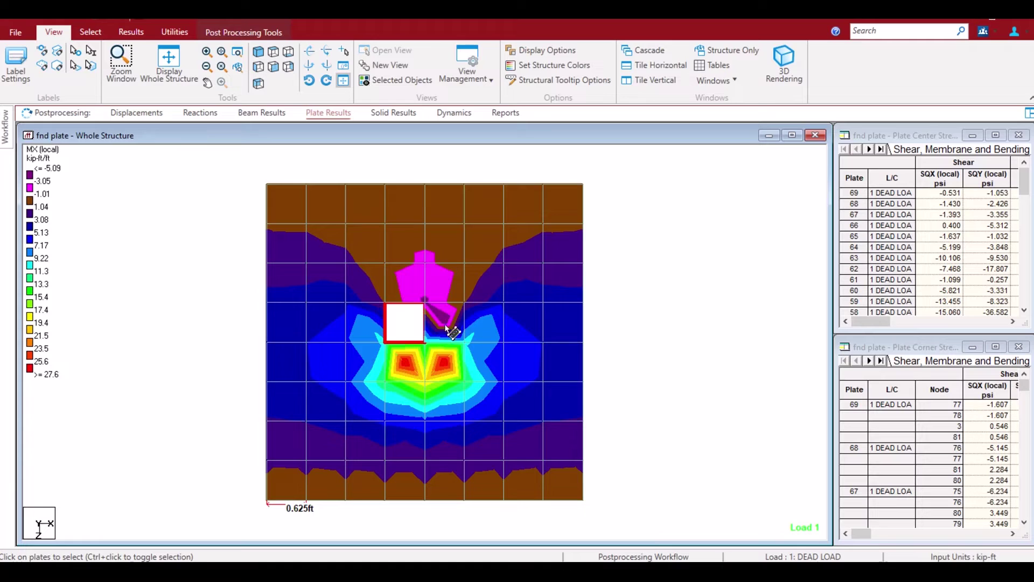
left_click(447, 322, "ctrl")
left_click(444, 362, "ctrl")
left_click(405, 362, "ctrl")
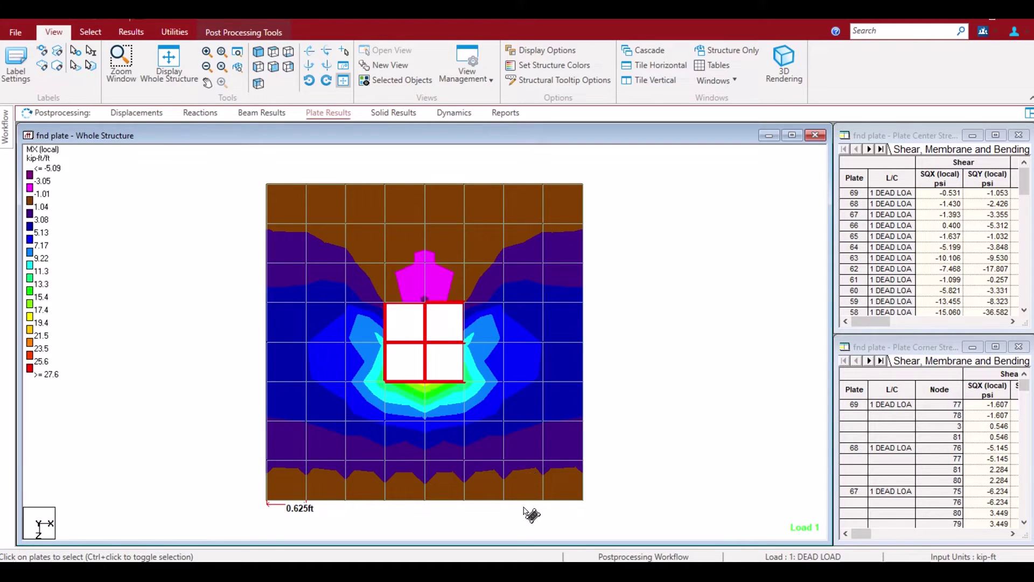
left_click(170, 401)
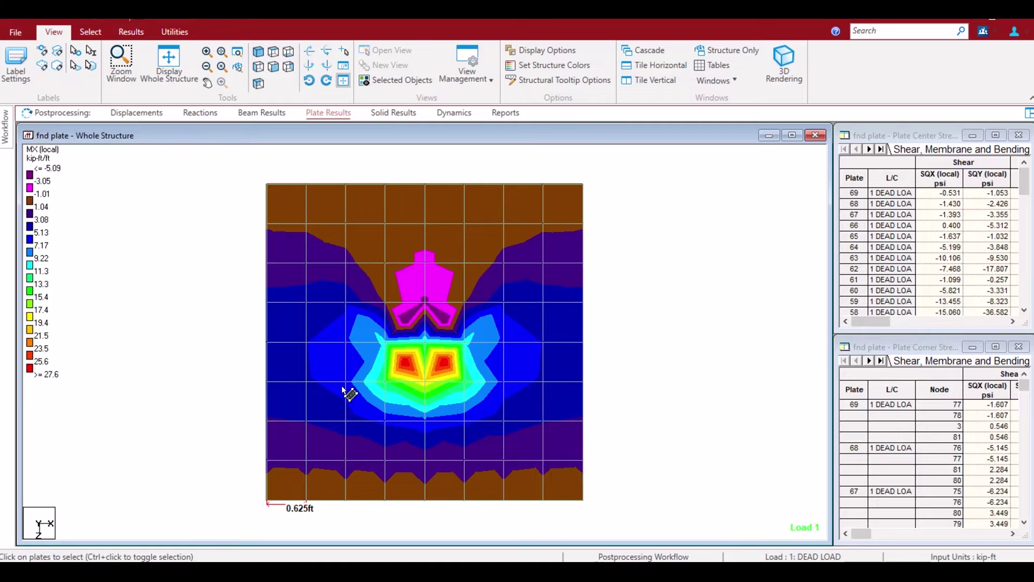
Highlight the two plates beneath the column that contain the red peak moment zones, and clear the selection.
left_click(408, 373)
left_click(443, 364, "ctrl")
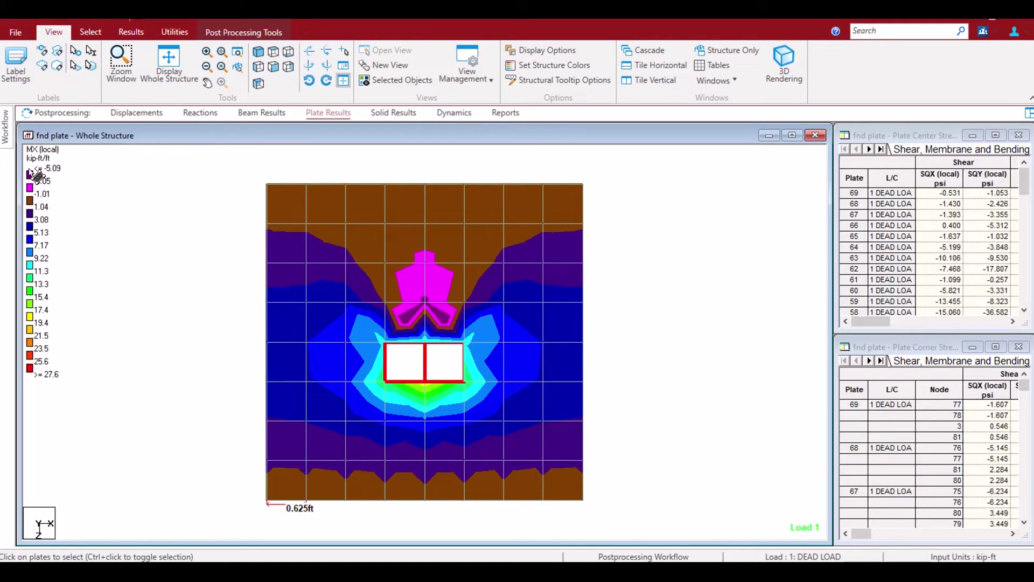
left_click(255, 223)
Highlight individual plates along the far edge and around the column to examine their MX contour, and clear the selection.
left_click(319, 204)
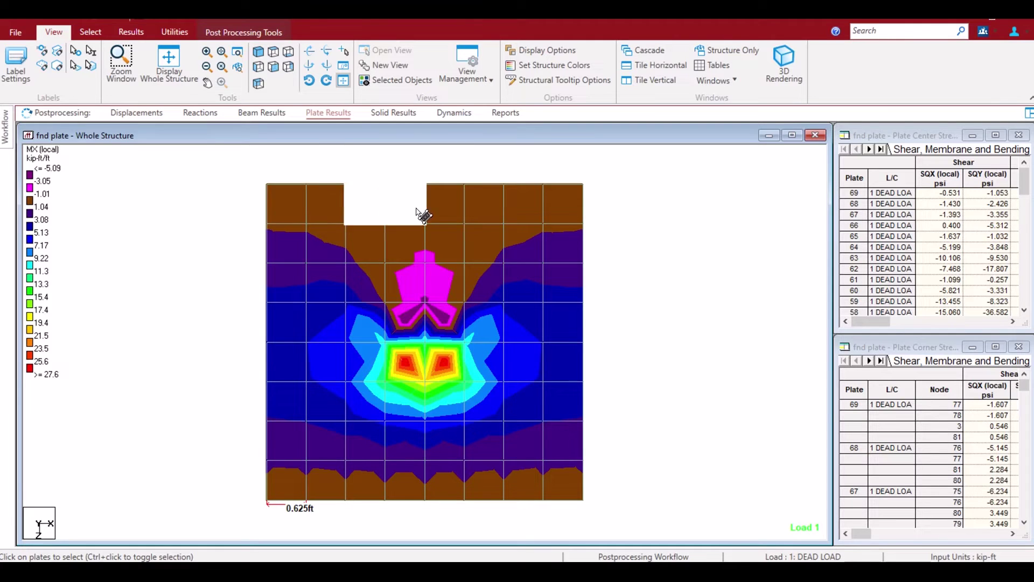
left_click(563, 203)
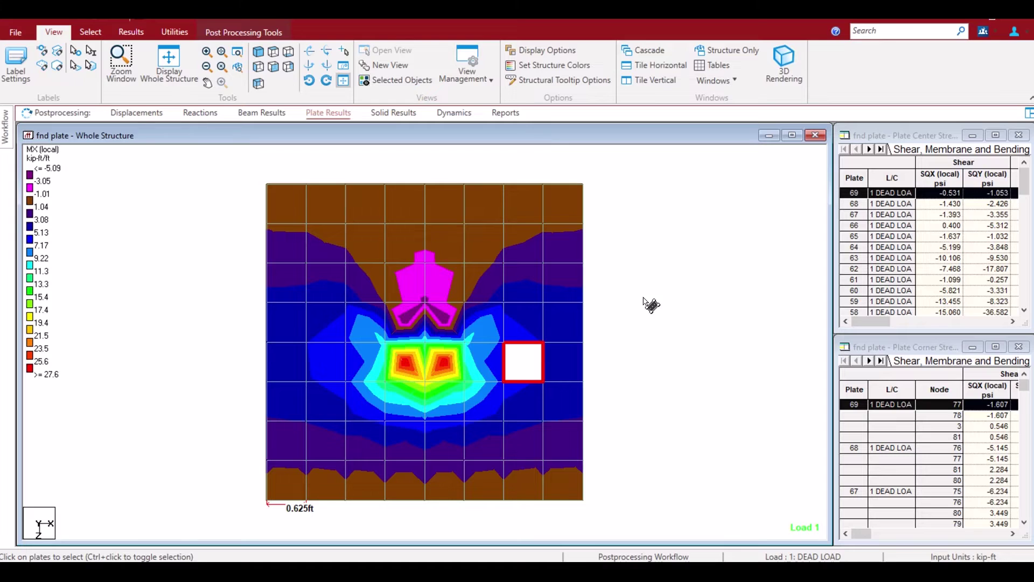
left_click(399, 409)
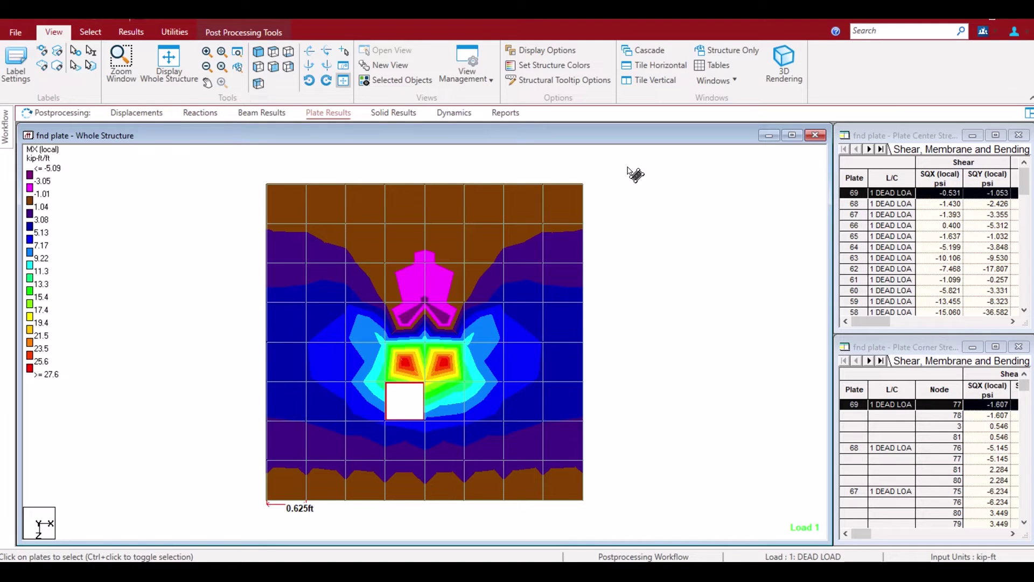
left_click(240, 170)
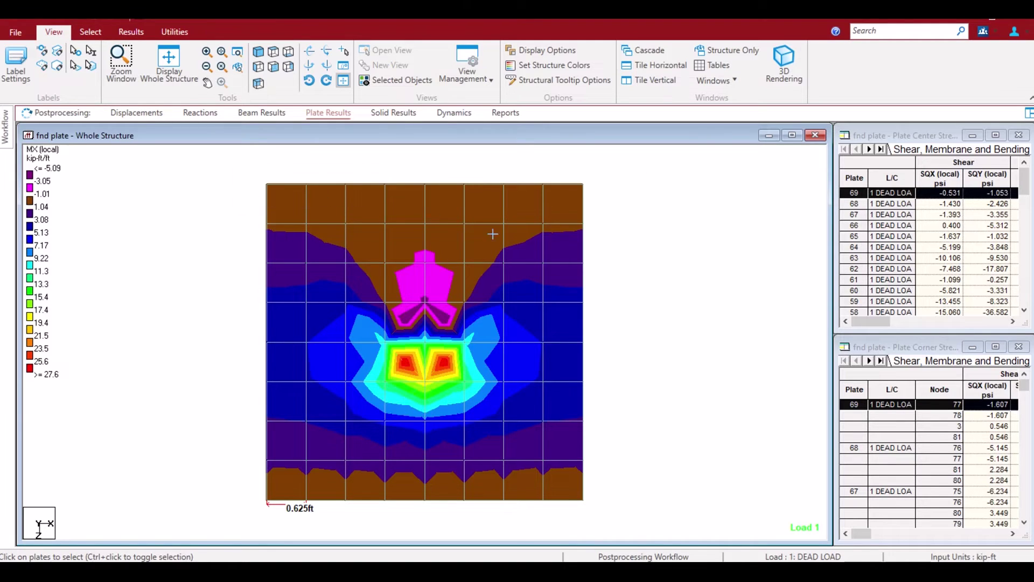
Highlight full-width strips of plates behind the column to examine the MX distribution across the foundation, clearing each selection.
left_click_drag(260, 162, 653, 263)
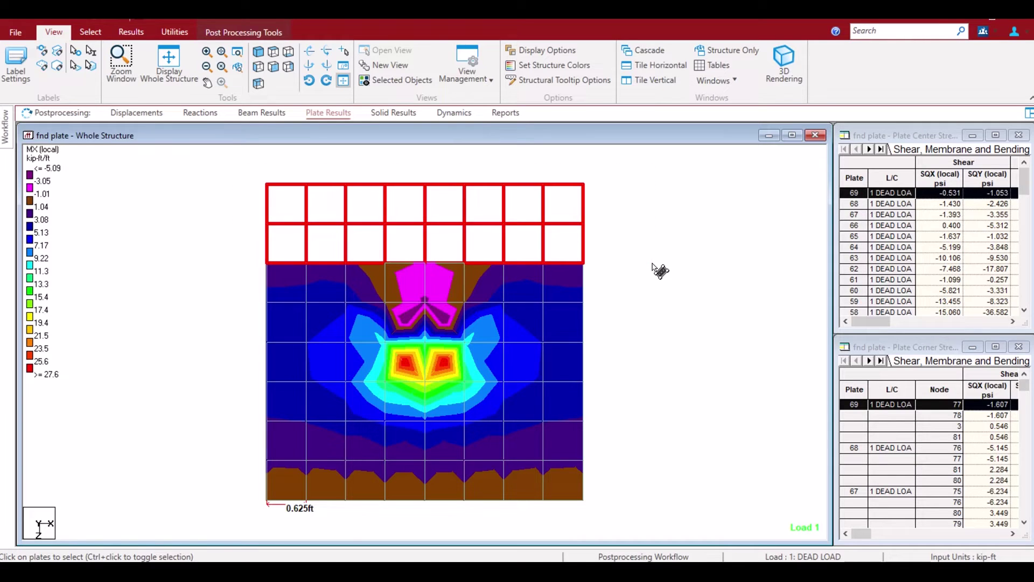
left_click(629, 290)
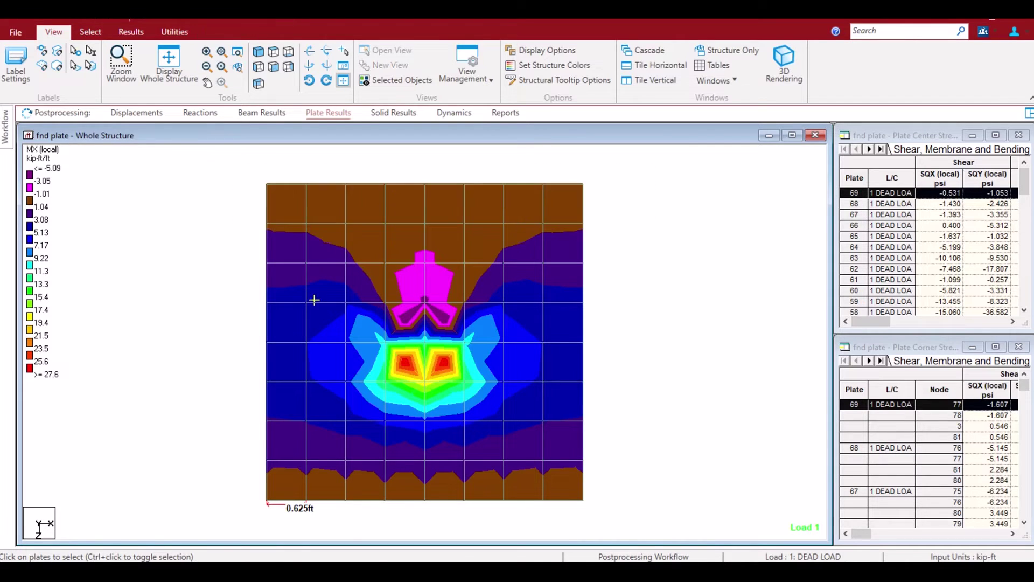
left_click_drag(214, 267, 669, 300)
left_click(703, 303)
Widen the Plate Center Stress table over the contour and show the maximum and minimum summary for the _BENDING group.
left_click(882, 138)
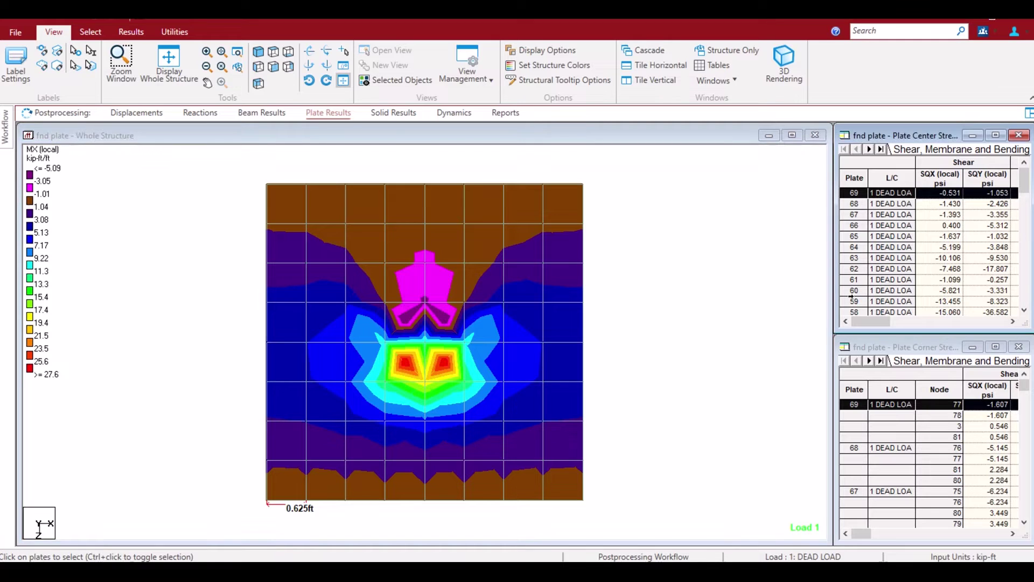
left_click_drag(841, 329, 501, 336)
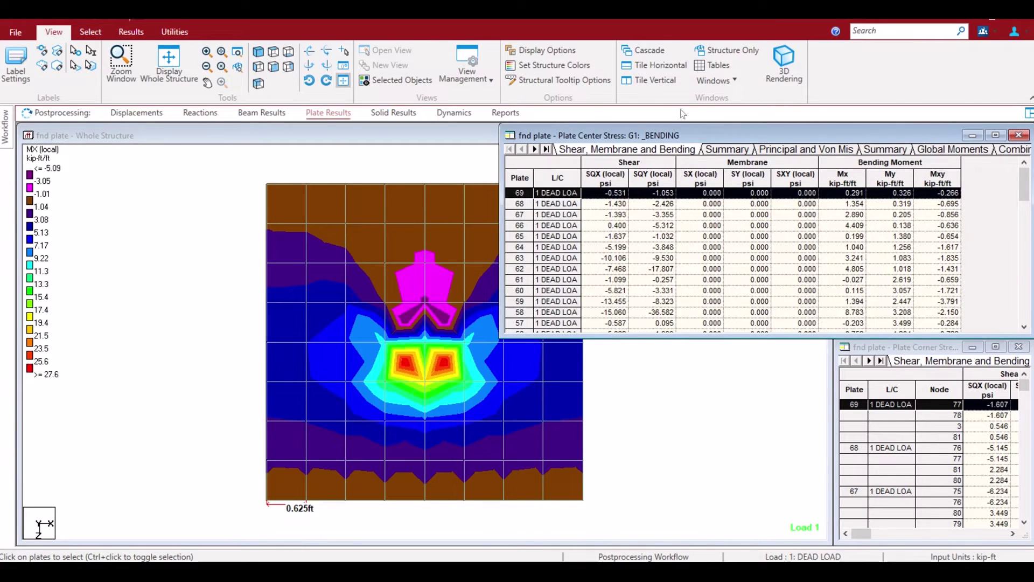
left_click(724, 150)
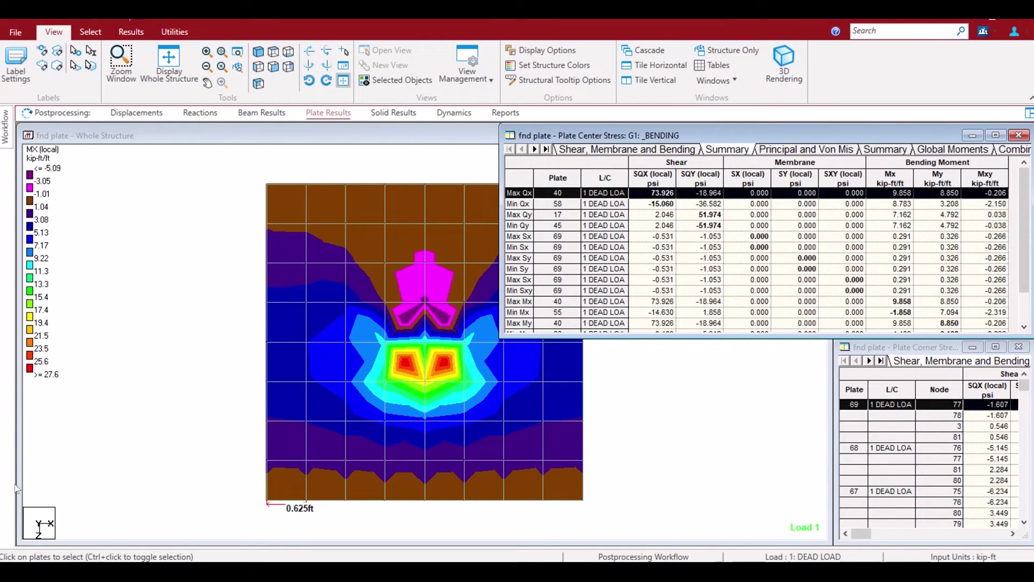
Switch to the Excel reinforcement sheet and review the design inputs from Yield Strength to Moment and the IS unit column.
left_click(387, 515)
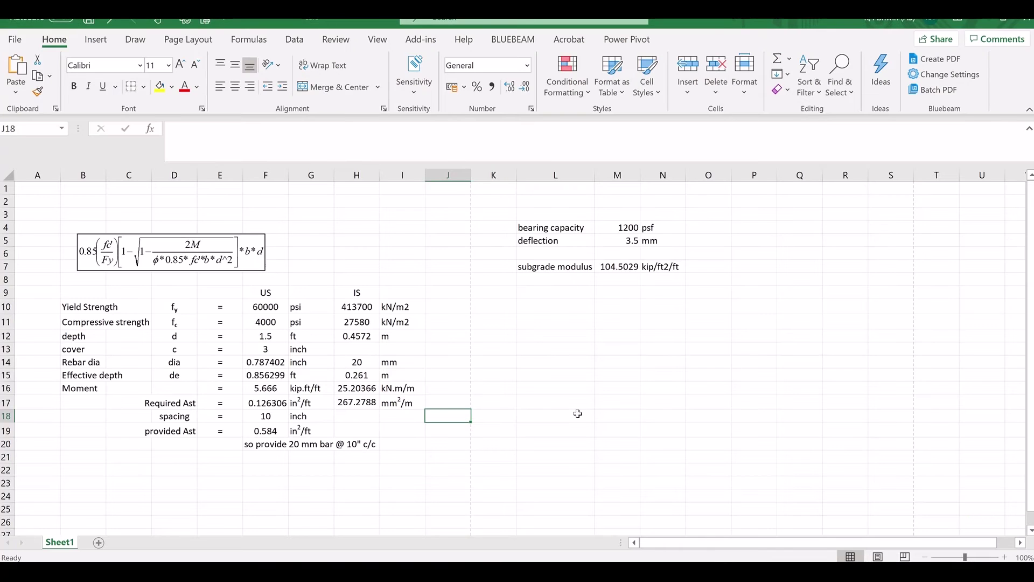
left_click(626, 385)
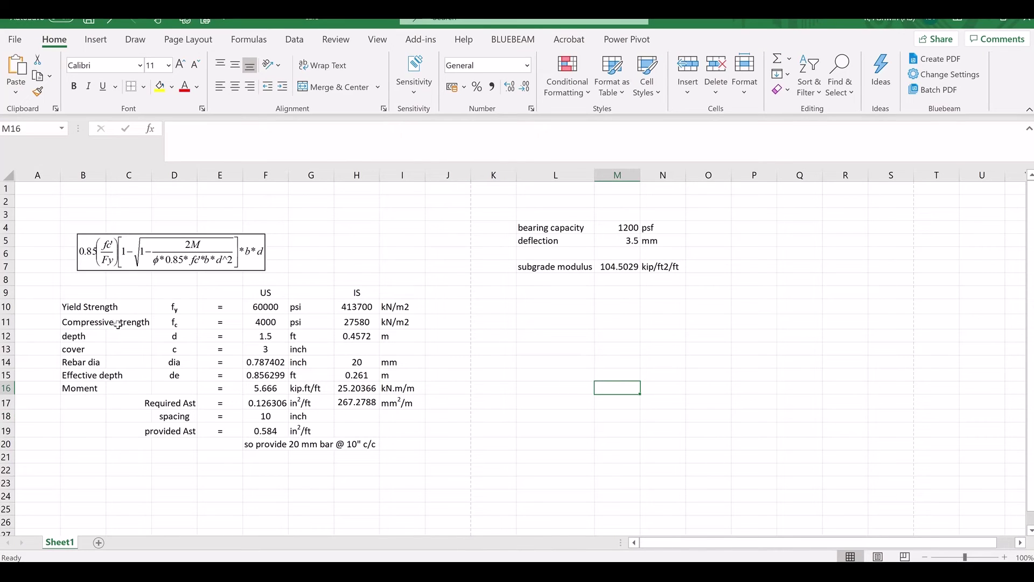
left_click_drag(104, 304, 104, 389)
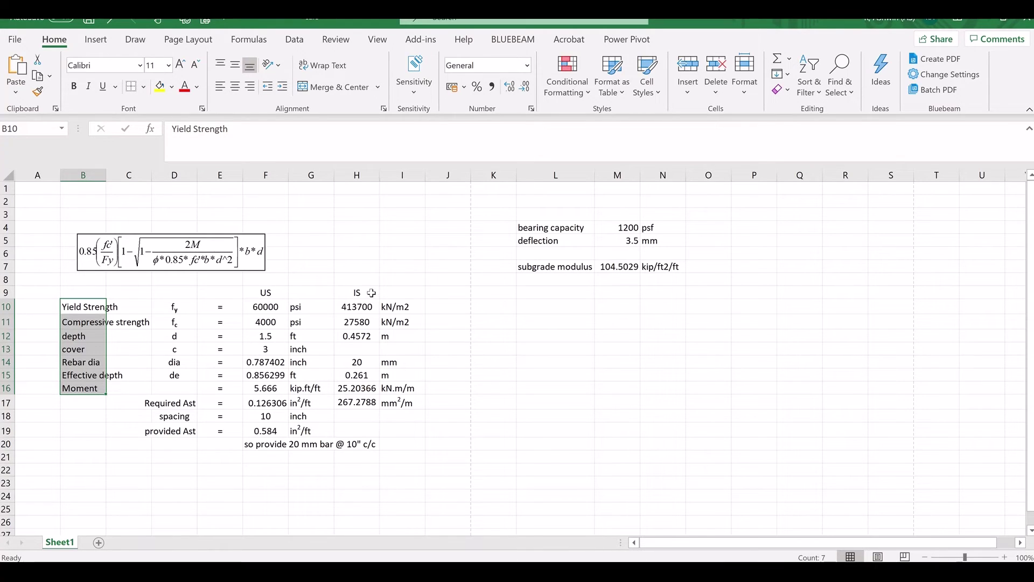
left_click_drag(371, 292, 362, 407)
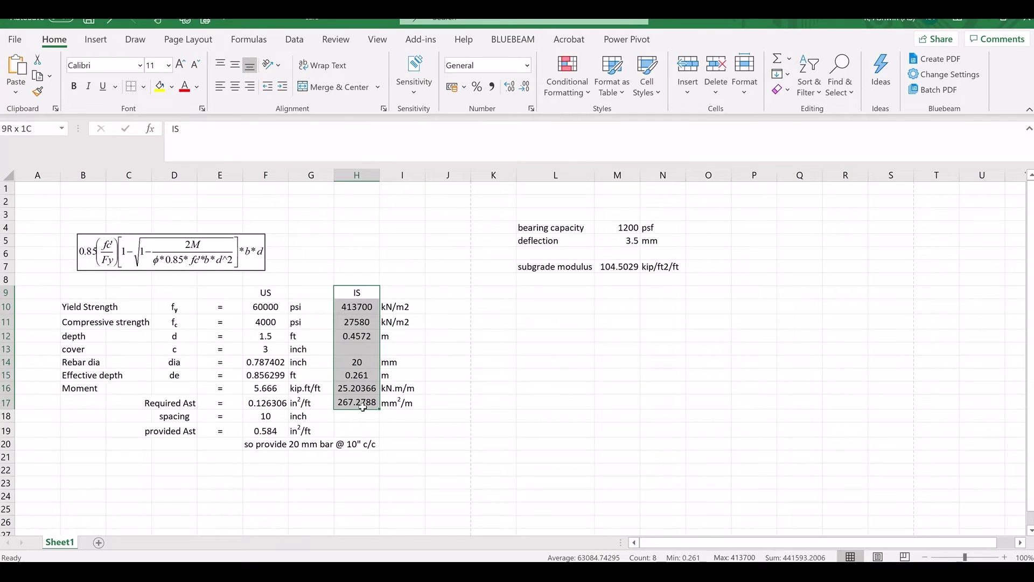
Examine the yield strength and compressive strength inputs in psi and their conversion formulas to kN/m2.
left_click(361, 309)
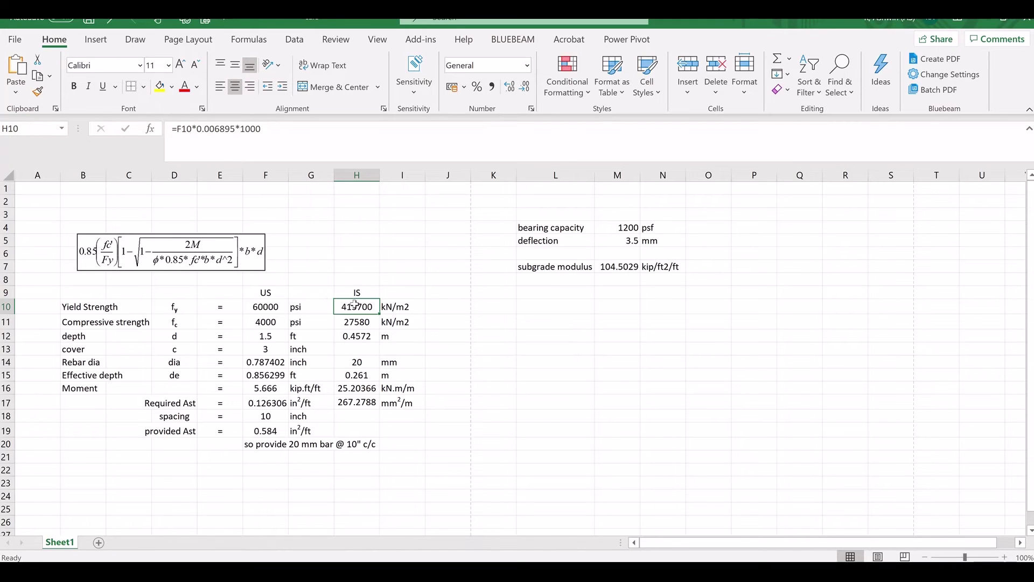
left_click(261, 309)
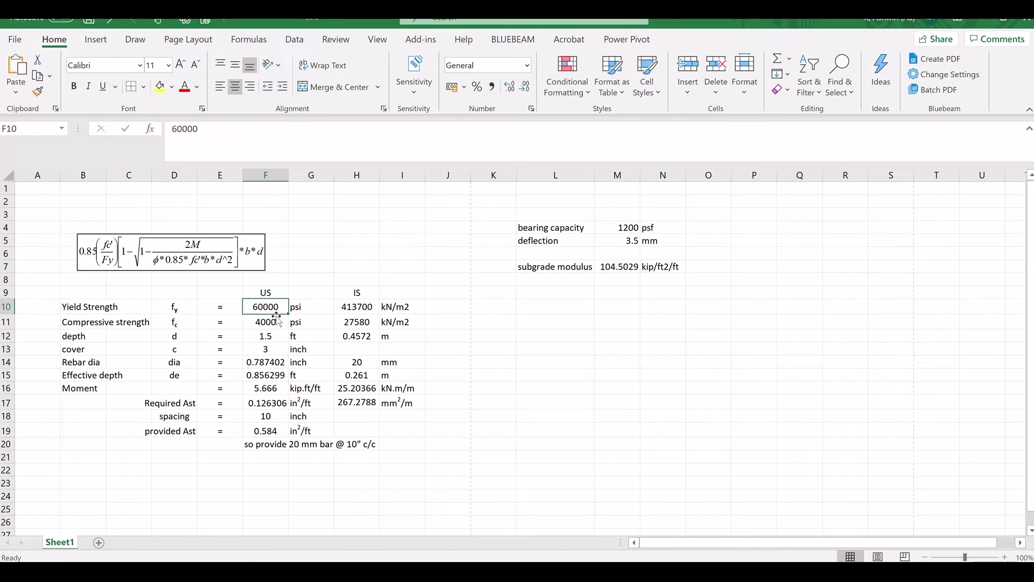
left_click(356, 307)
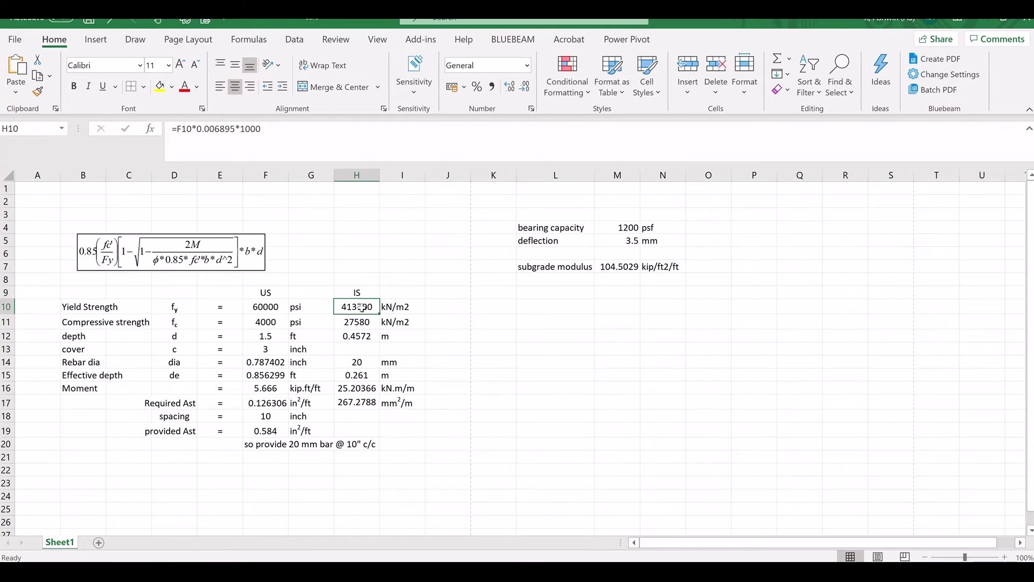
left_click(276, 323)
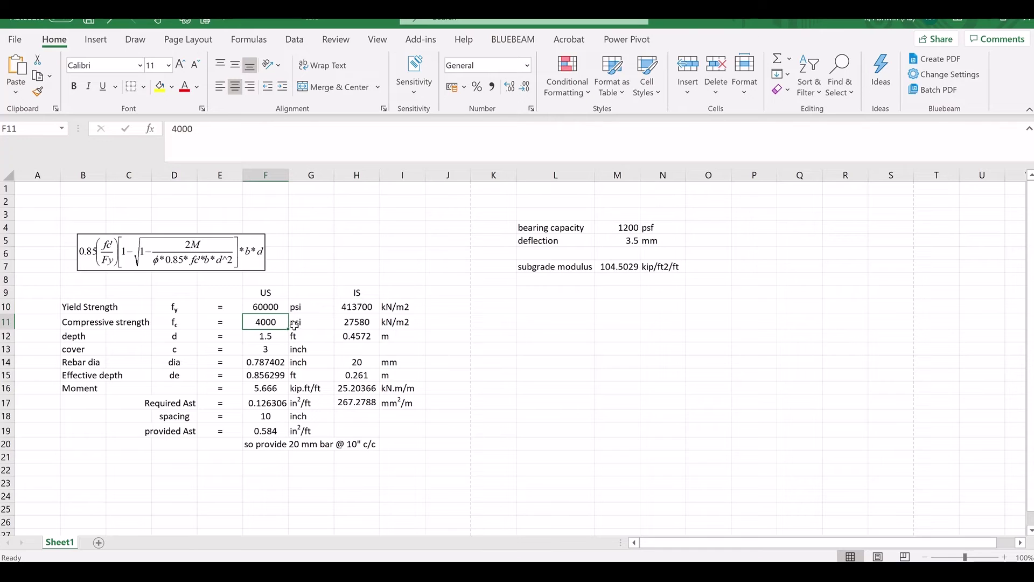
left_click(389, 325)
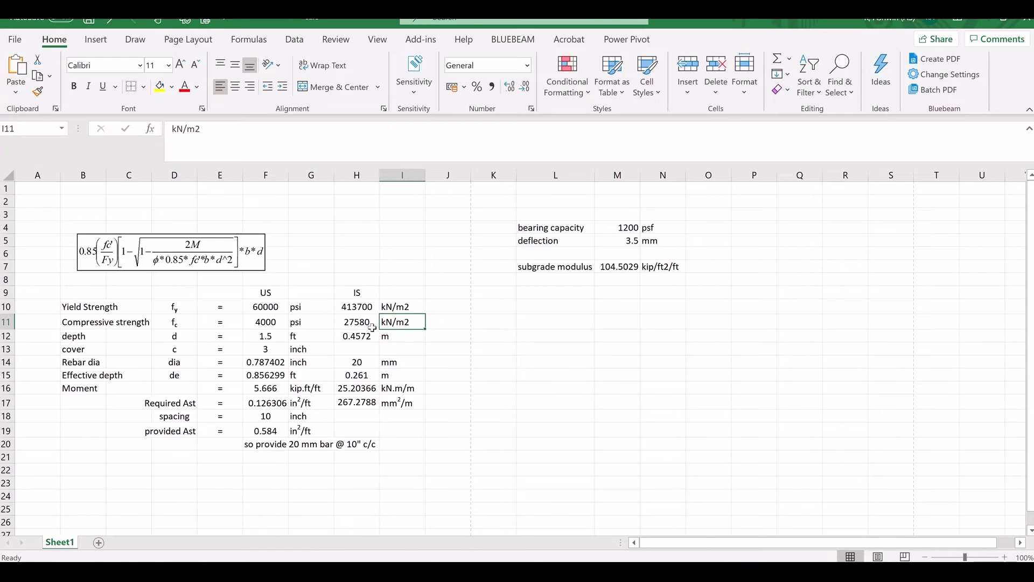
left_click(367, 325)
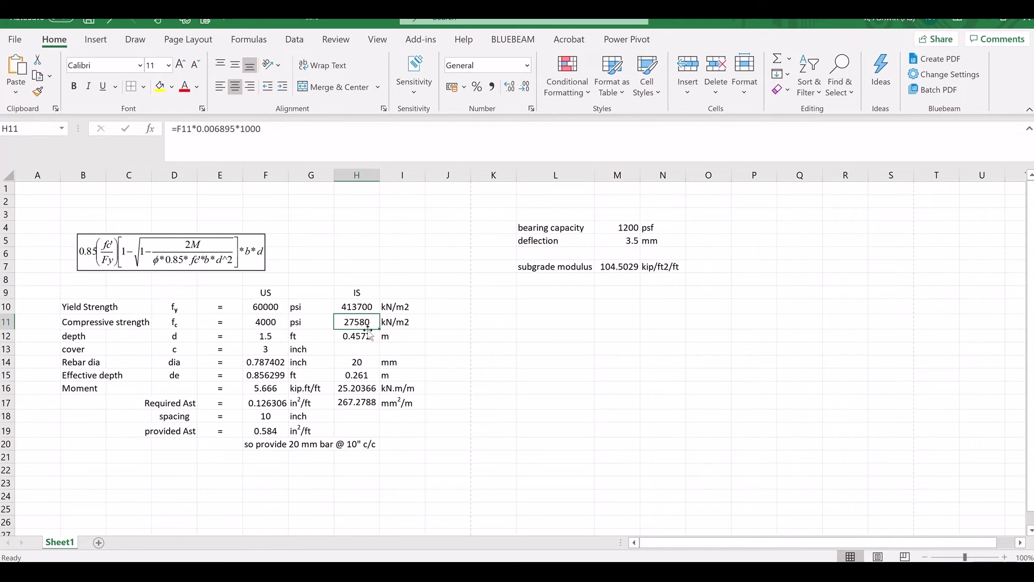
Check the foundation depth input, glance at the MX contour in the plate model, and inspect the depth's conversion to metres in Excel.
left_click(246, 337)
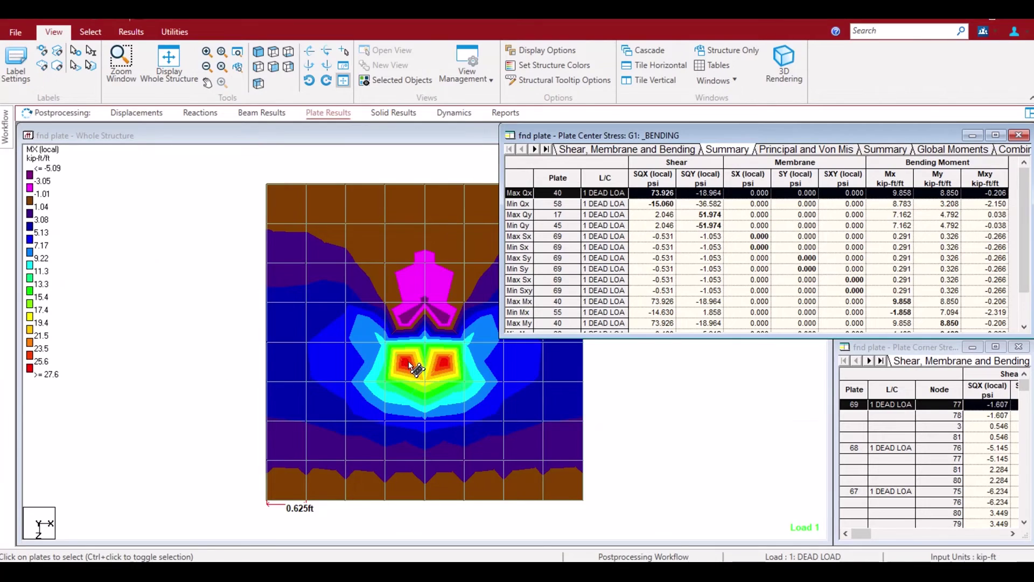
double_click(407, 365)
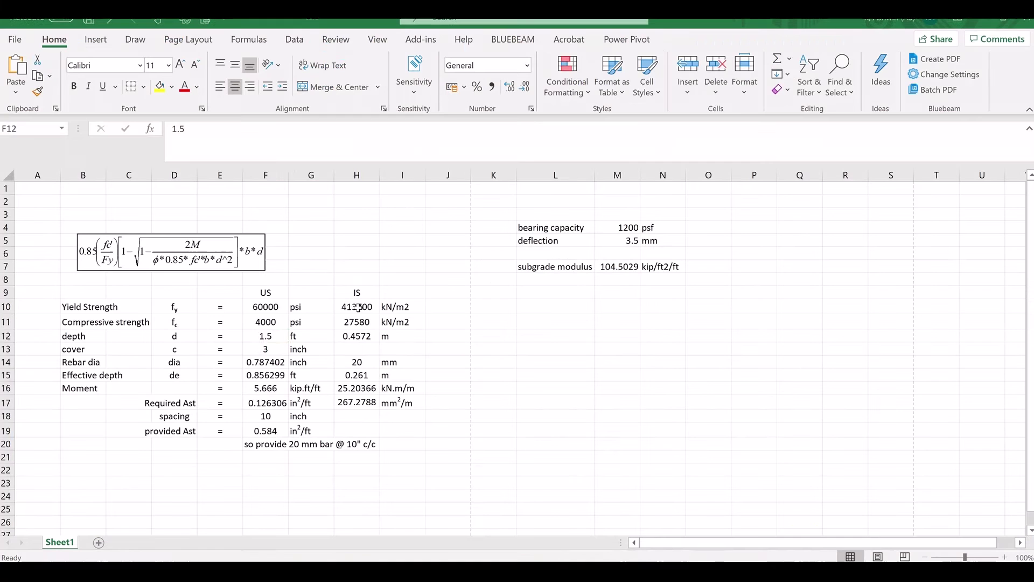
left_click(369, 338)
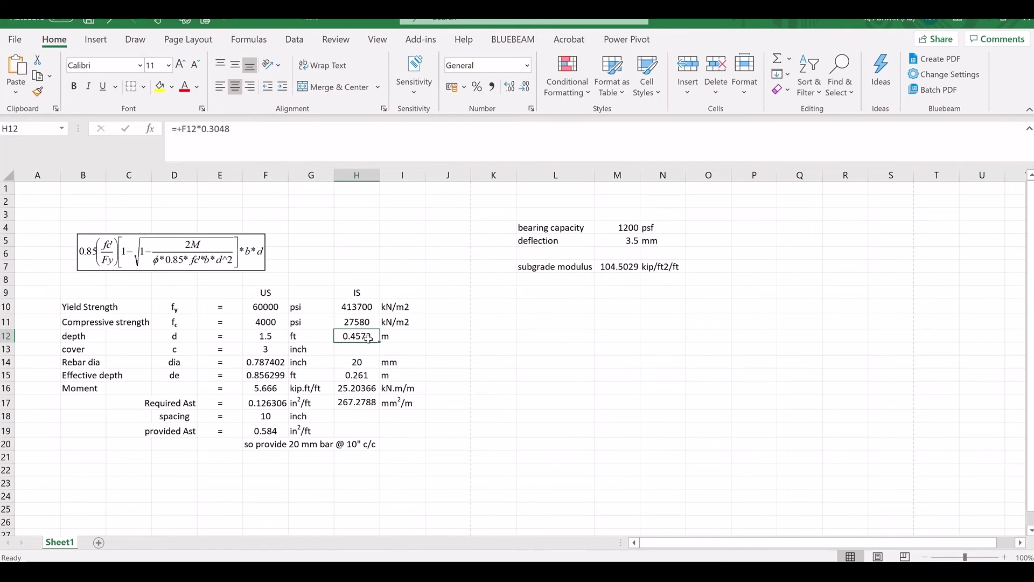
Examine the cover input and the rebar diameter in millimetres with its conversion formula to inches.
left_click(255, 348)
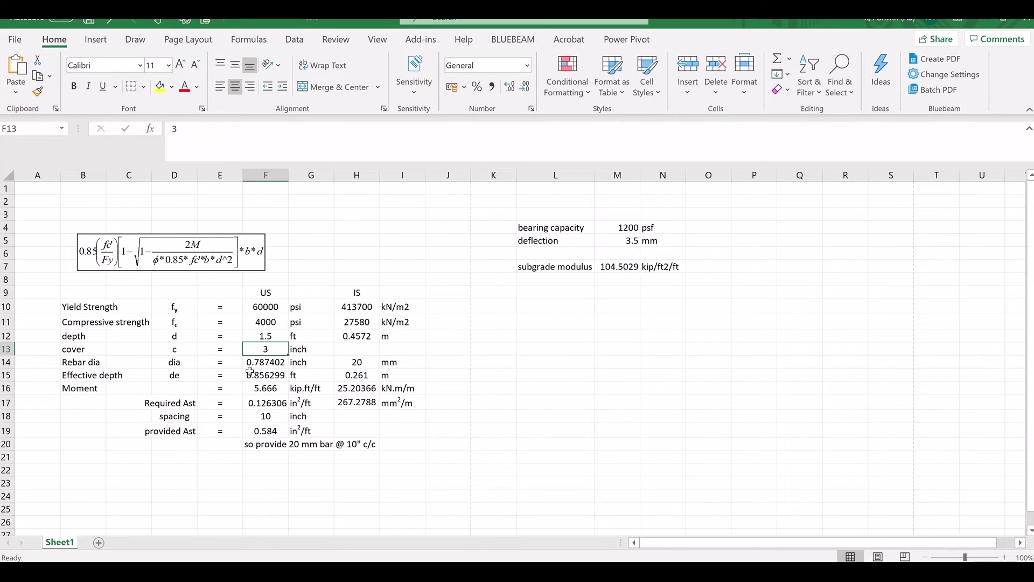
left_click(273, 360)
left_click(360, 359)
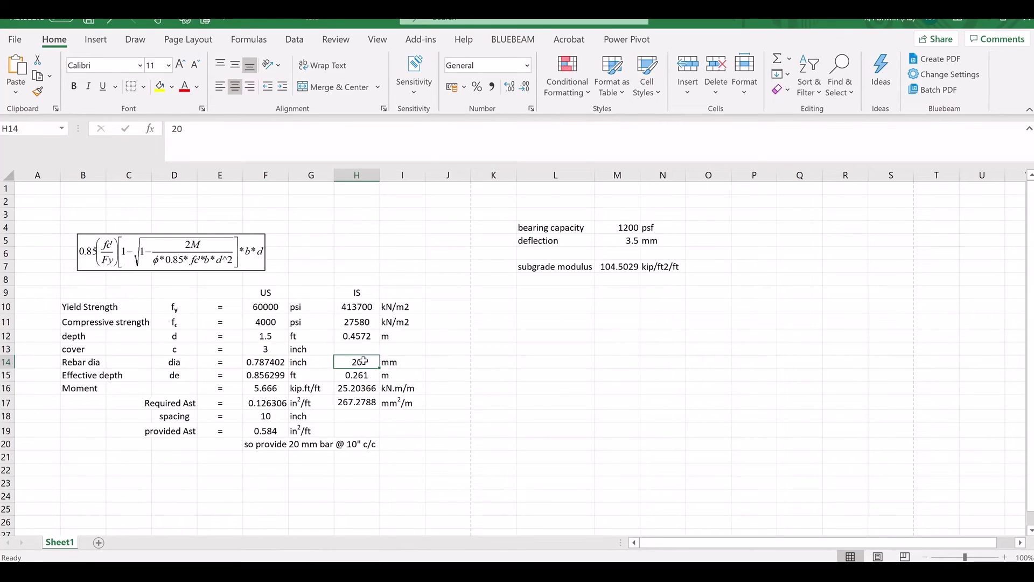
left_click(284, 363)
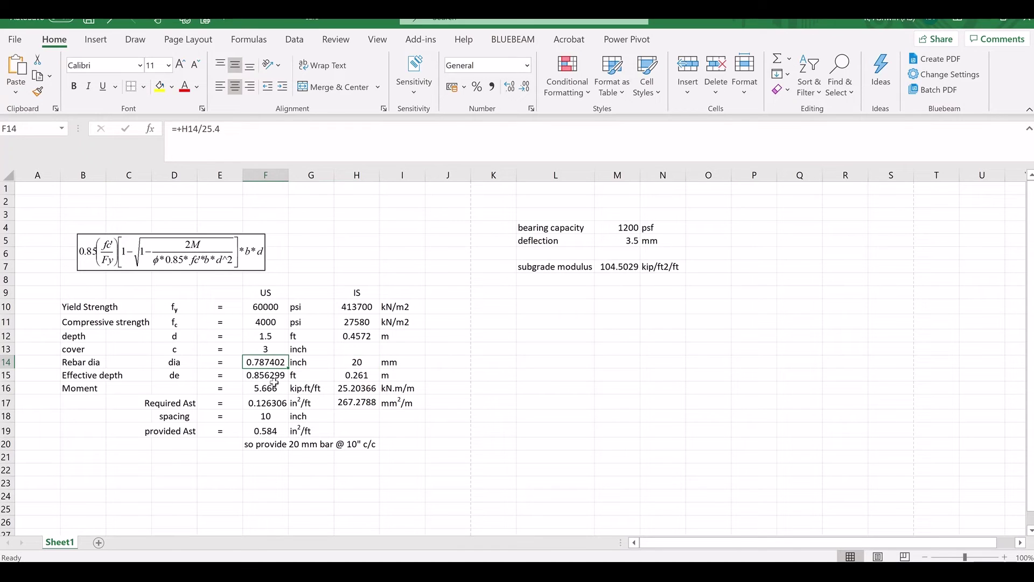
Inspect the US effective depth formula and trace the depth, cover and rebar diameter cells it refers to.
left_click(271, 375)
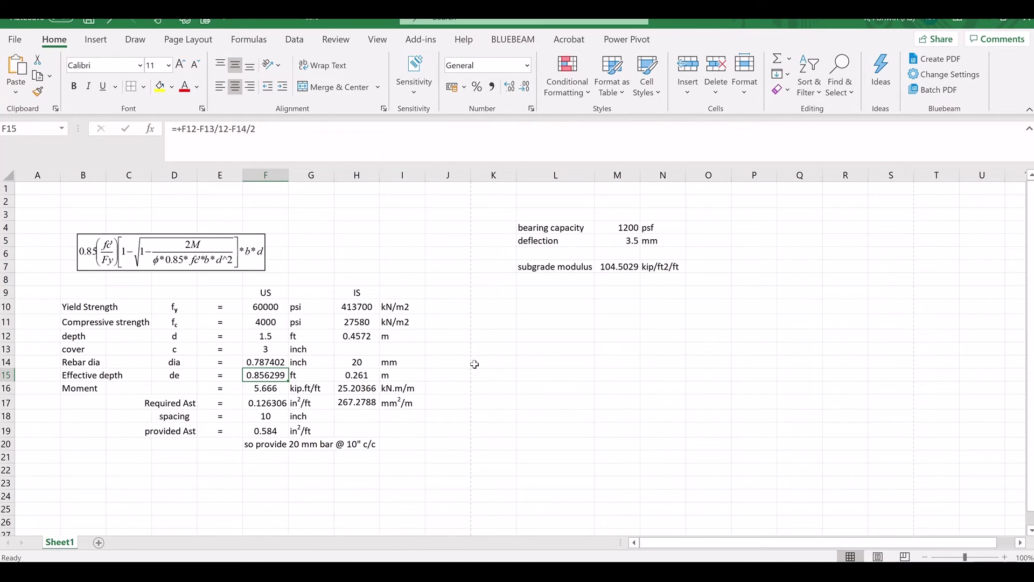
left_click(268, 337)
left_click(273, 347)
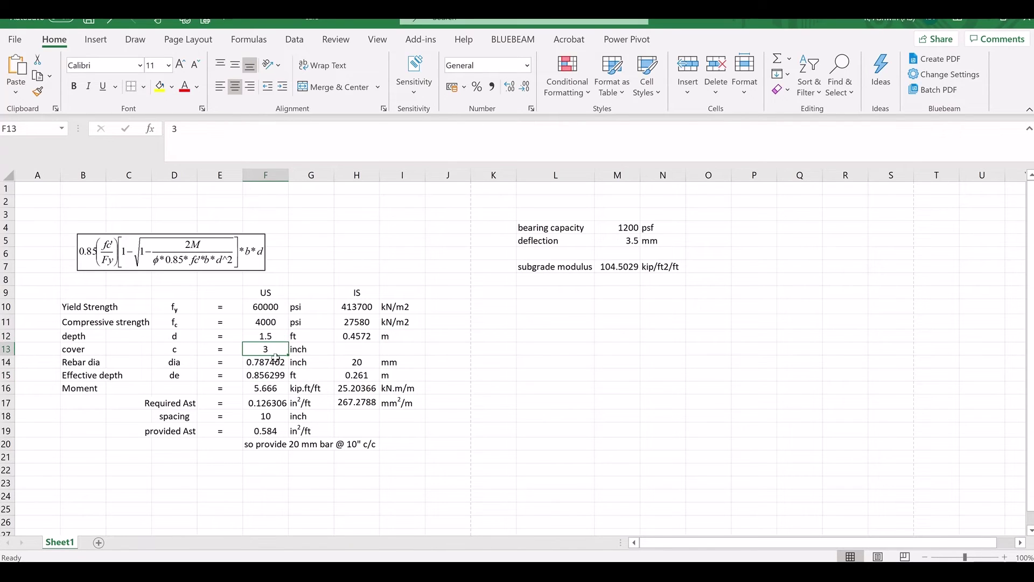
left_click(276, 362)
left_click(275, 374)
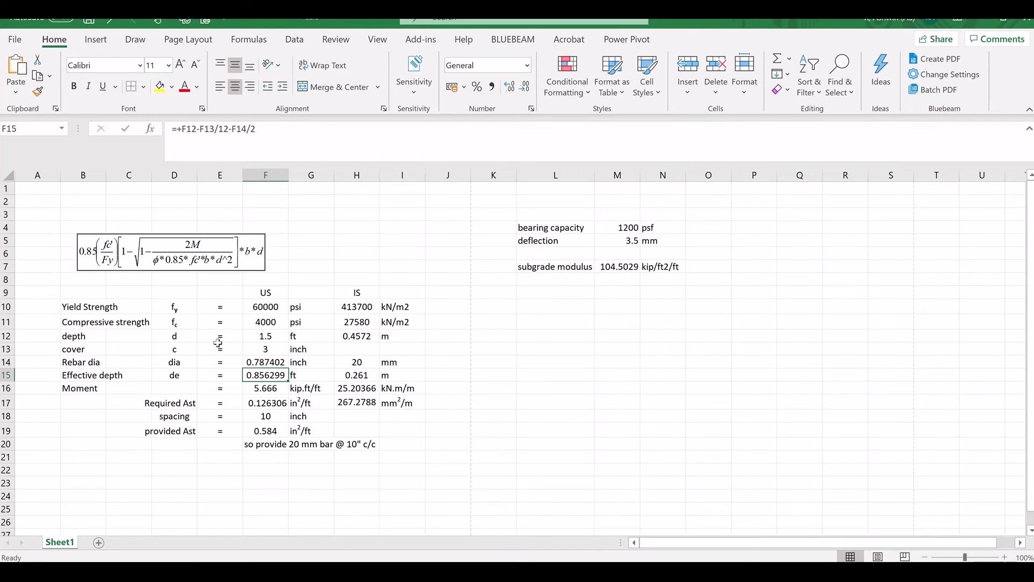
left_click(268, 336)
left_click(268, 372)
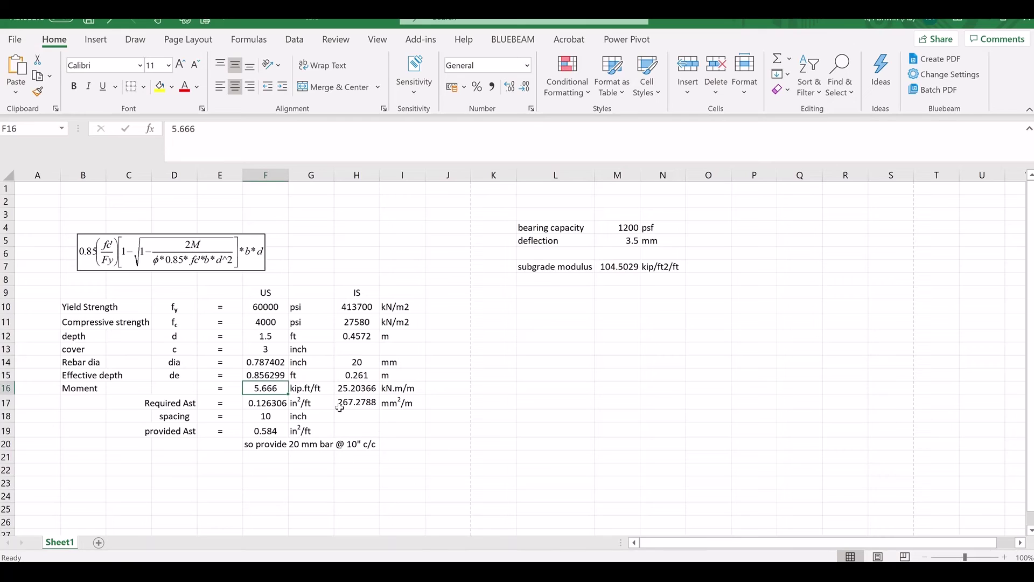
Set the US Moment value to 10 kip.ft/ft.
type("10")
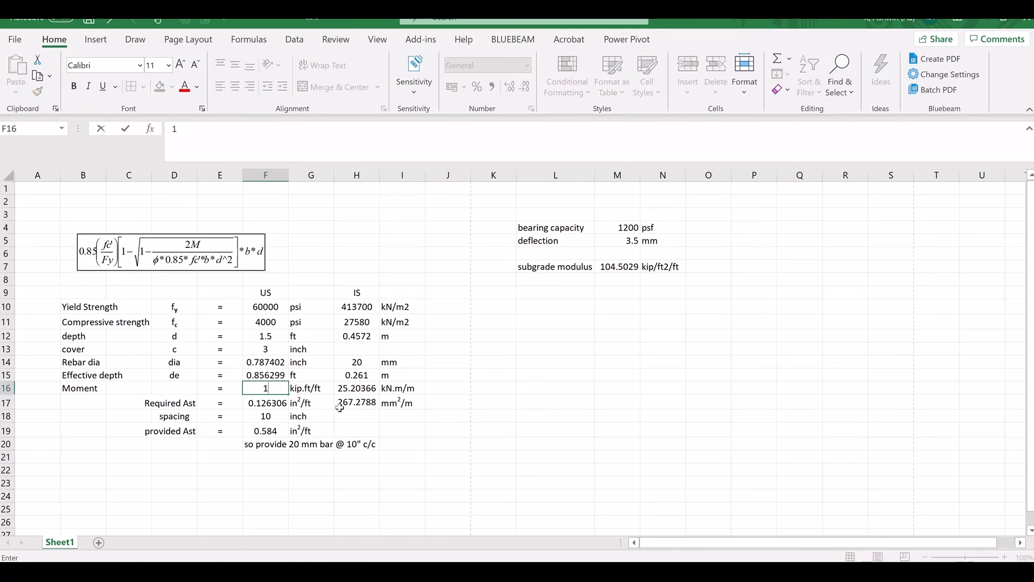
key("Return")
left_click(273, 389)
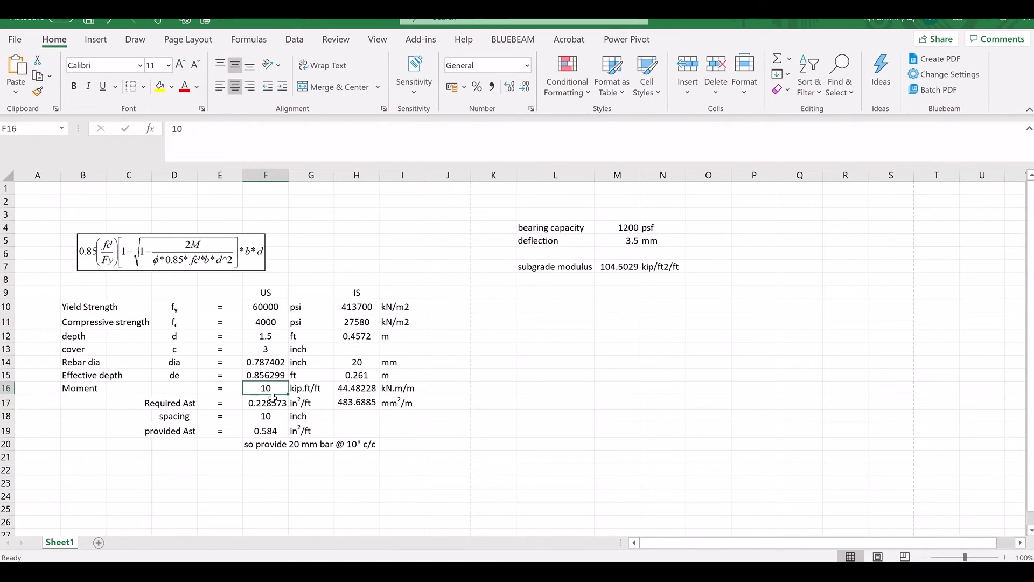
Examine the Required Ast formulas in US and IS units, along with the IS column of values and units.
left_click(276, 403)
left_click(188, 403)
left_click(261, 404)
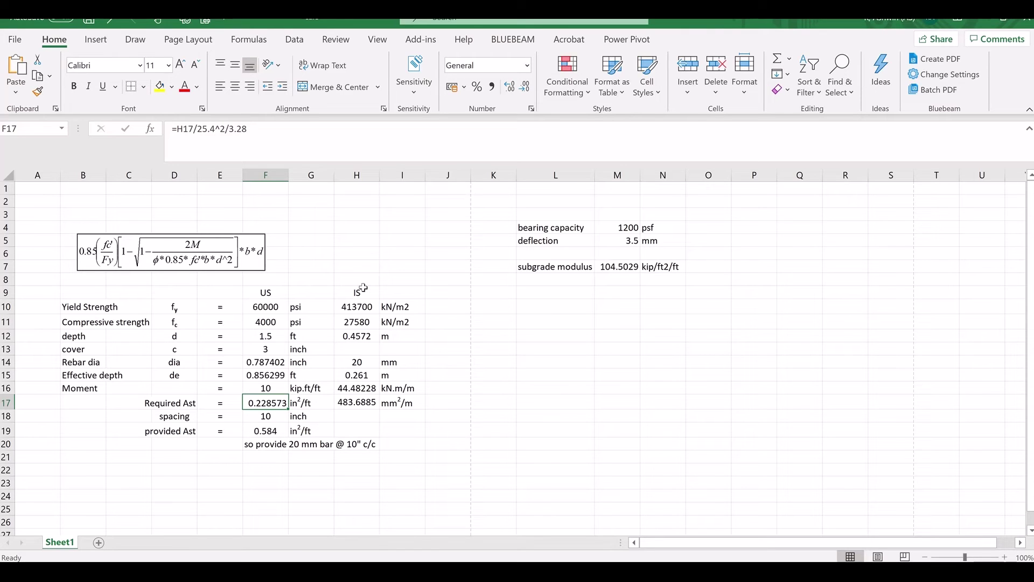
left_click_drag(356, 292, 397, 412)
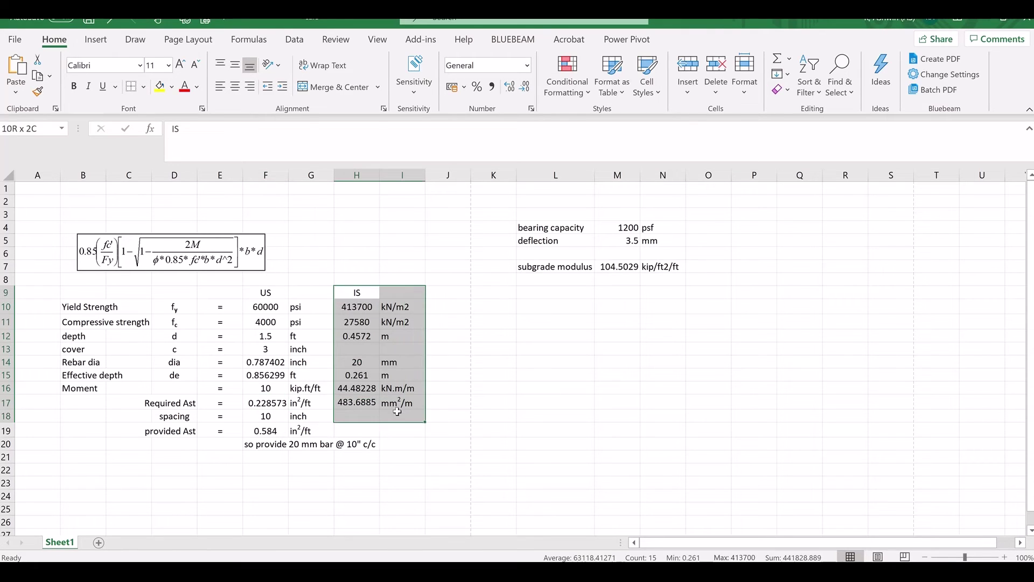
left_click(397, 307)
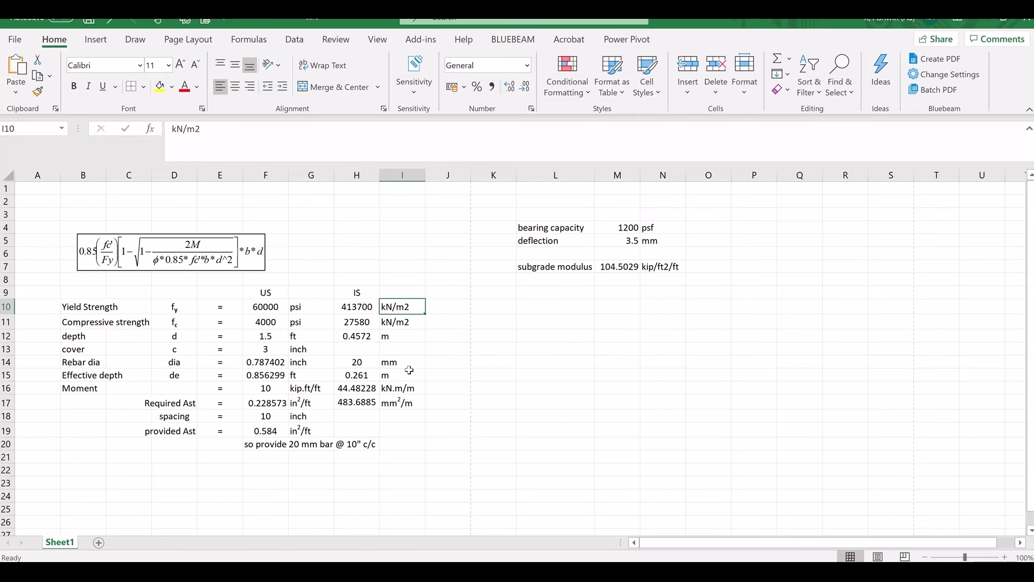
left_click(355, 403)
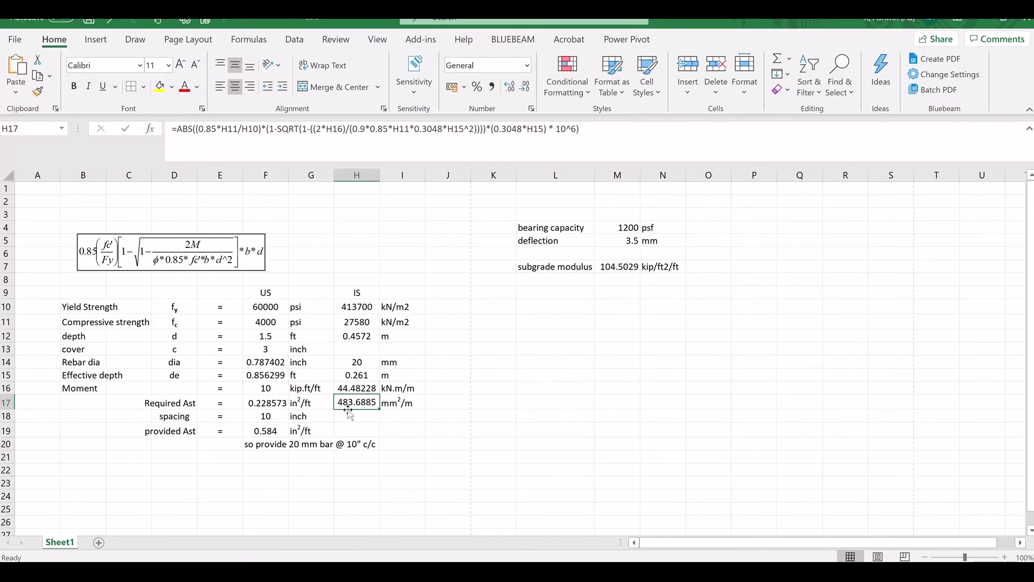
left_click(392, 403)
key("Left")
left_click(269, 399)
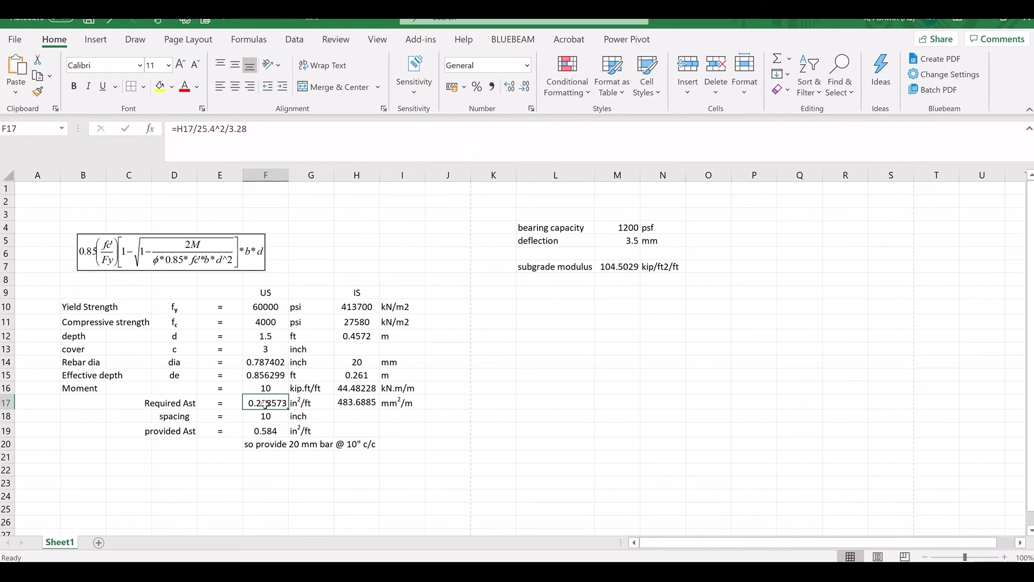
Check the bar spacing input and inspect the provided Ast formula with its referenced cells, leaving the formula as it is.
left_click(272, 416)
key("Left")
key("Left")
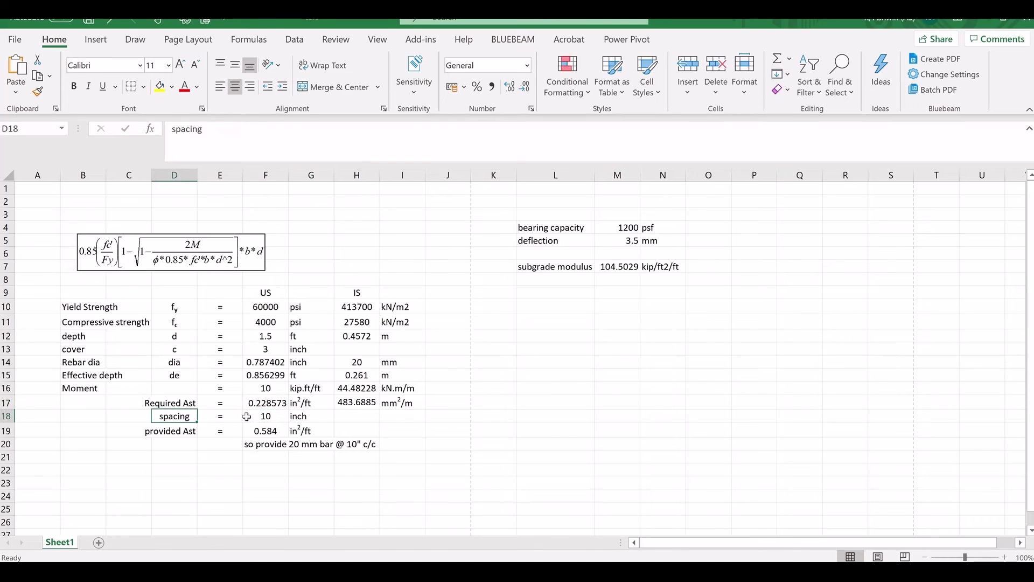
left_click(258, 418)
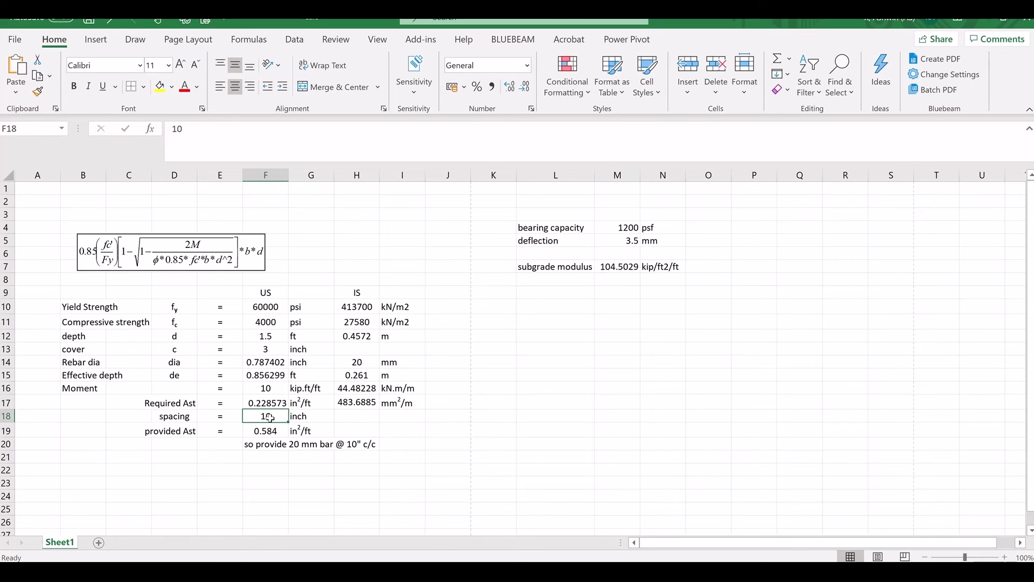
left_click(273, 432)
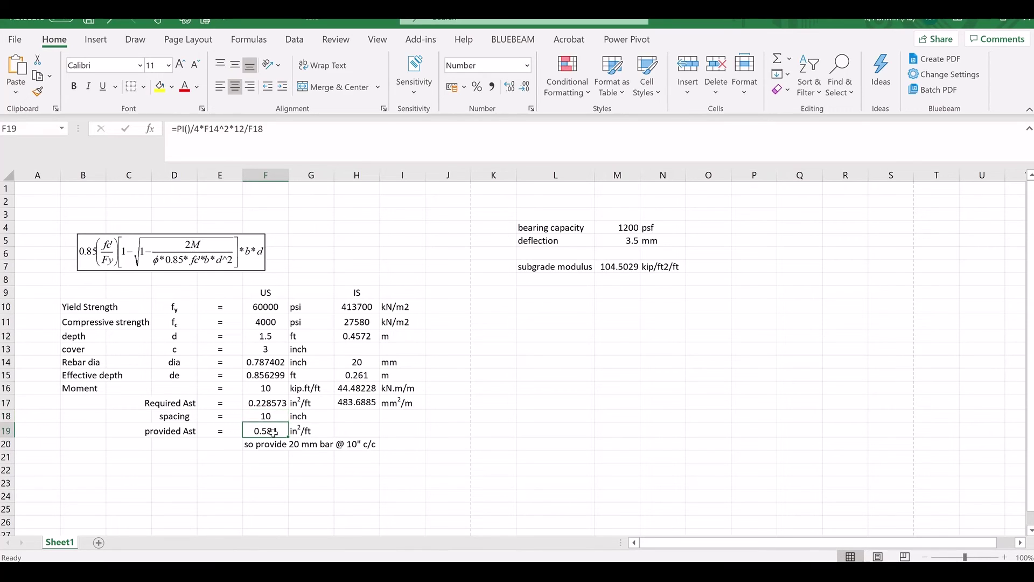
double_click(274, 432)
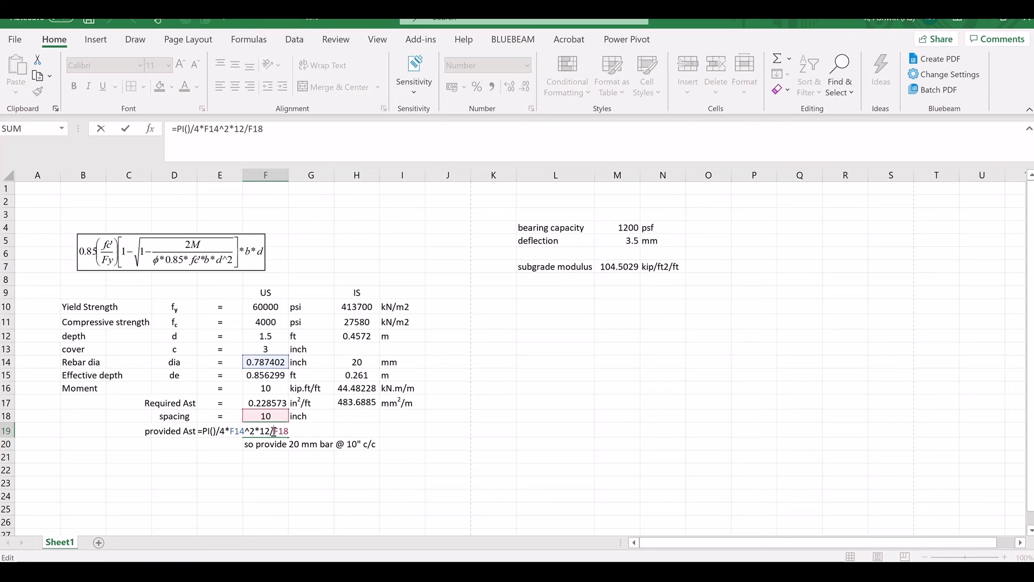
key("Return")
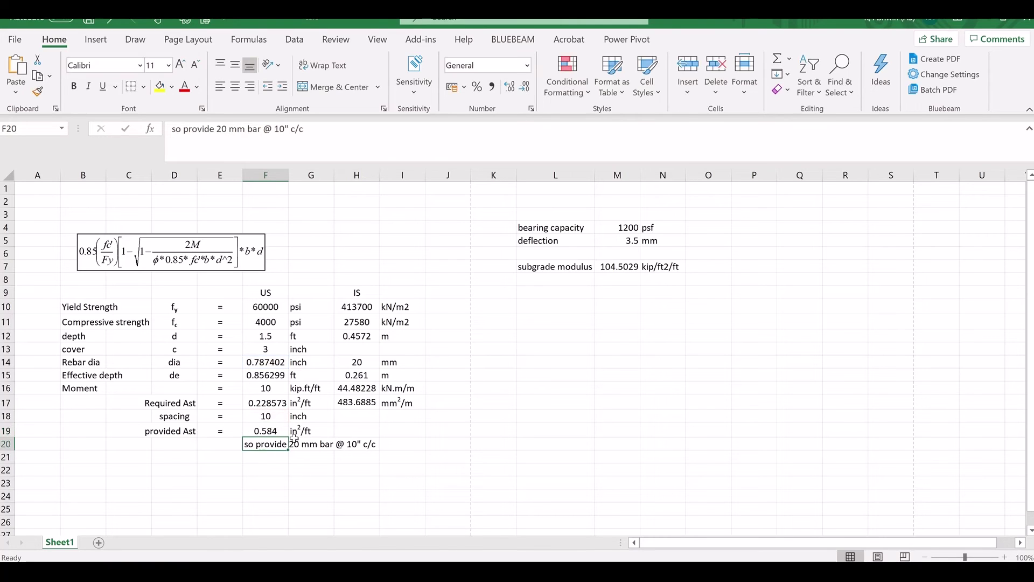
Trace the rebar diameter and spacing terms within the provided Ast formula, keeping the formula intact.
left_click(266, 361)
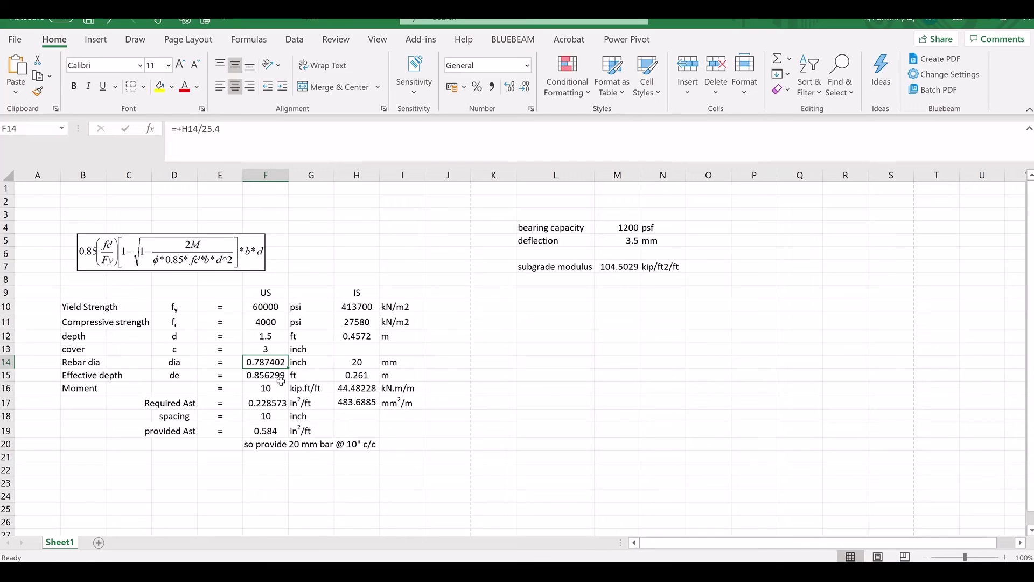
left_click(272, 430)
mouse_move(188, 129)
left_mouse_down()
mouse_move(244, 131)
mouse_move(182, 128)
left_mouse_up()
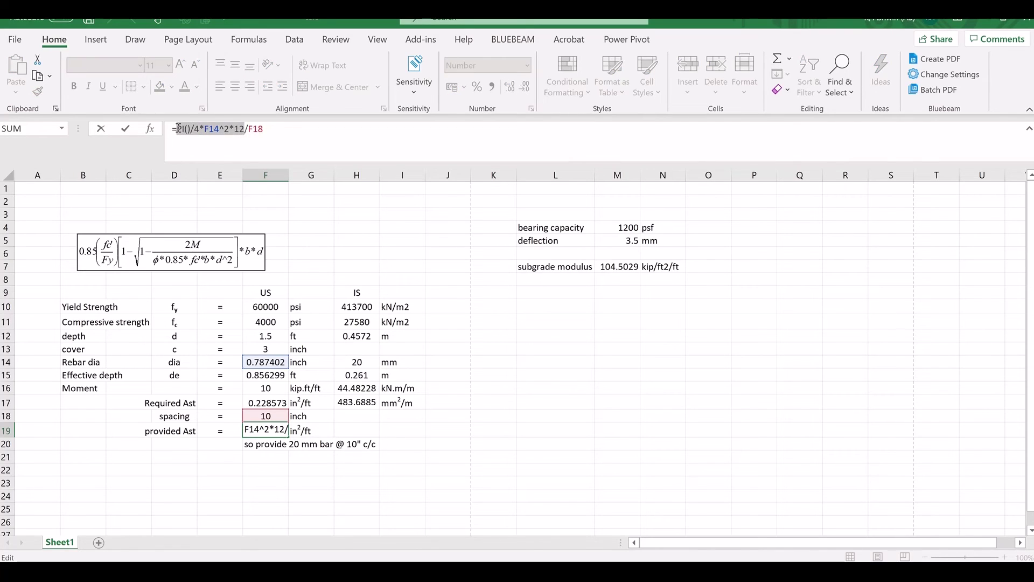
left_click(224, 130)
left_click(264, 131)
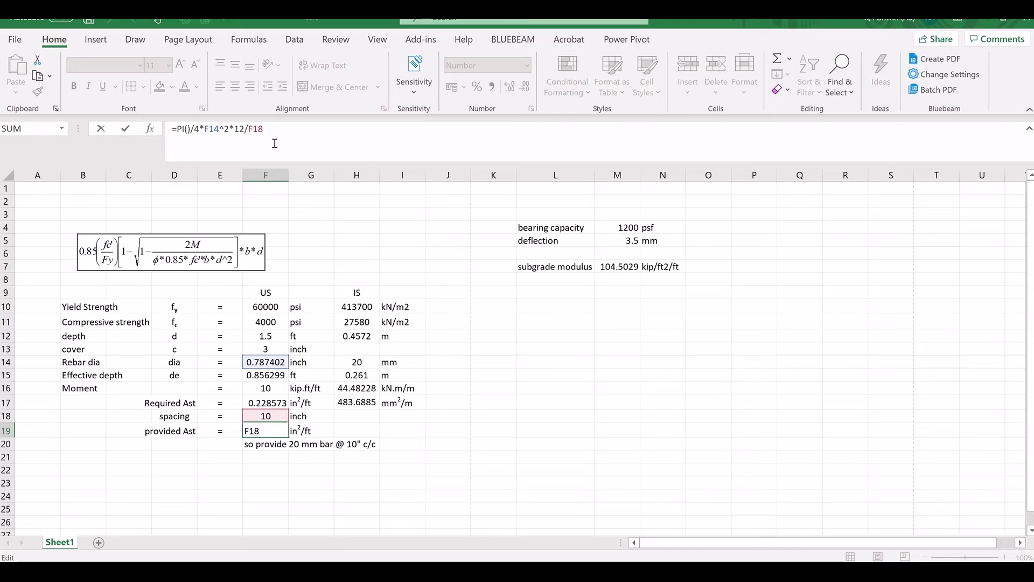
key("Tab")
left_click(191, 430)
Recheck the provided Ast formula without editing it, and select the provided and Required Ast values together to compare them.
left_click(266, 430)
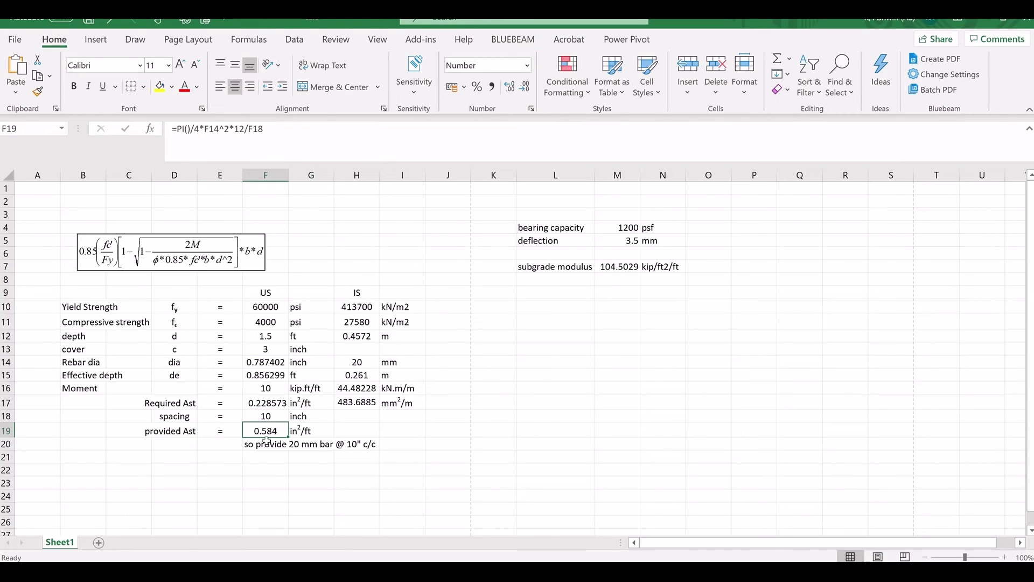
double_click(271, 430)
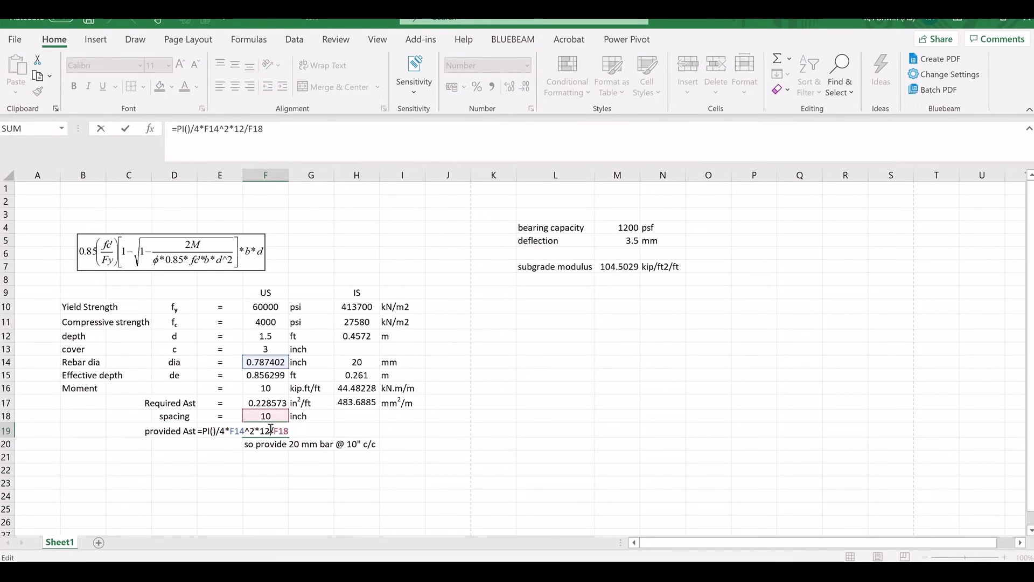
key("Escape")
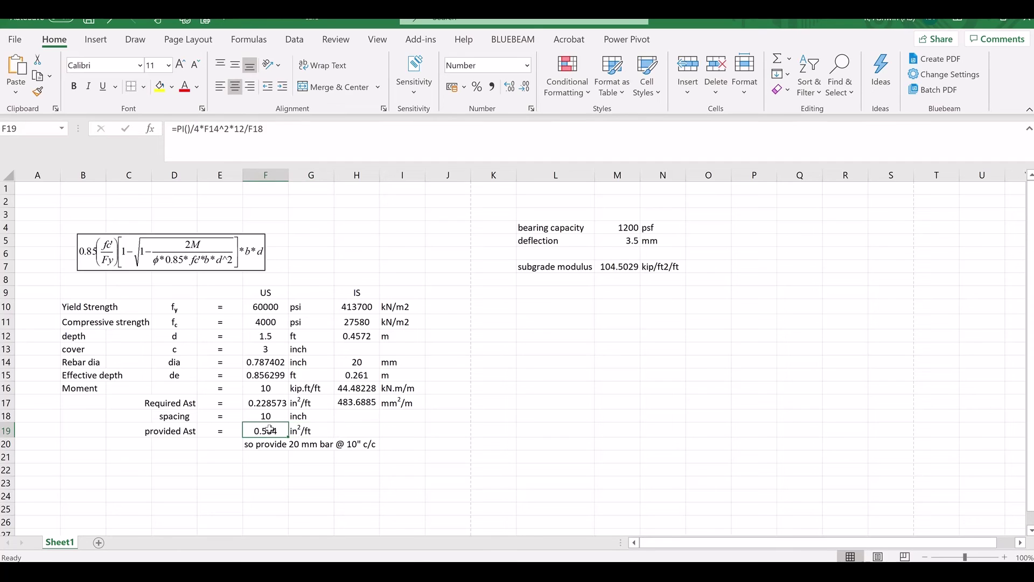
left_click(267, 403, "ctrl")
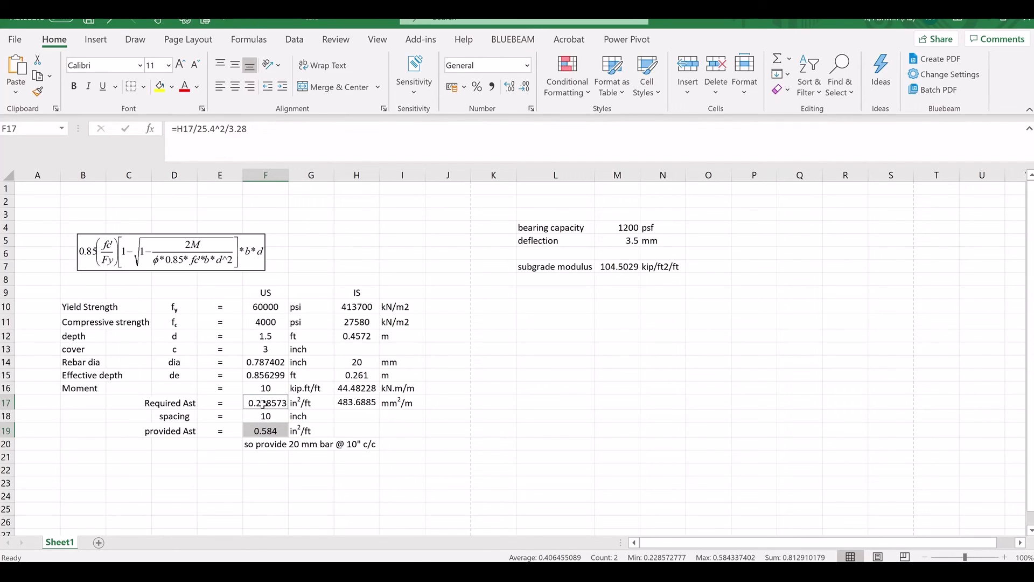
Examine the US-unit moment, Required Ast, spacing and provided Ast cells to compare required reinforcement with provided bar area.
left_click(264, 404)
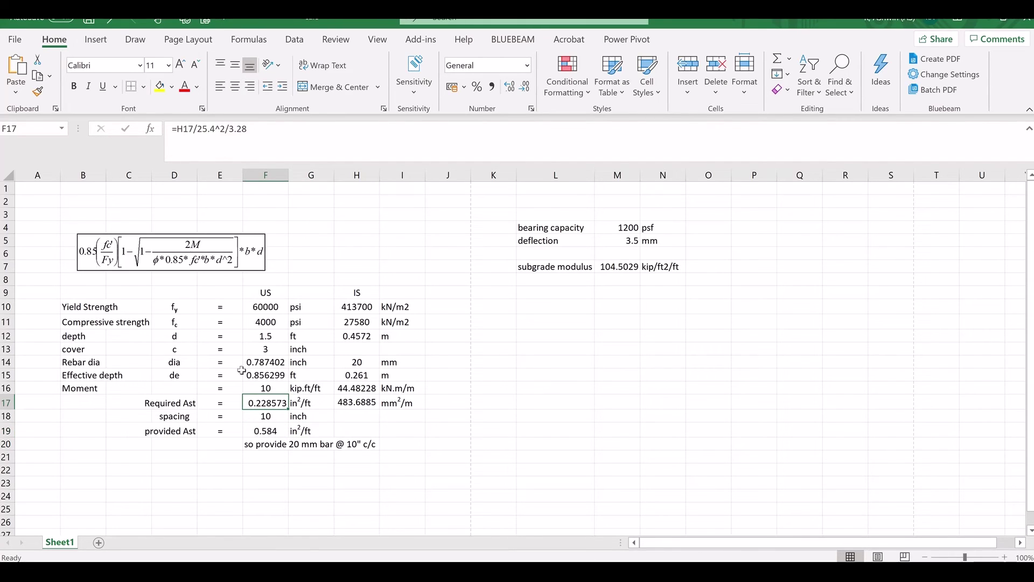
left_click(267, 389)
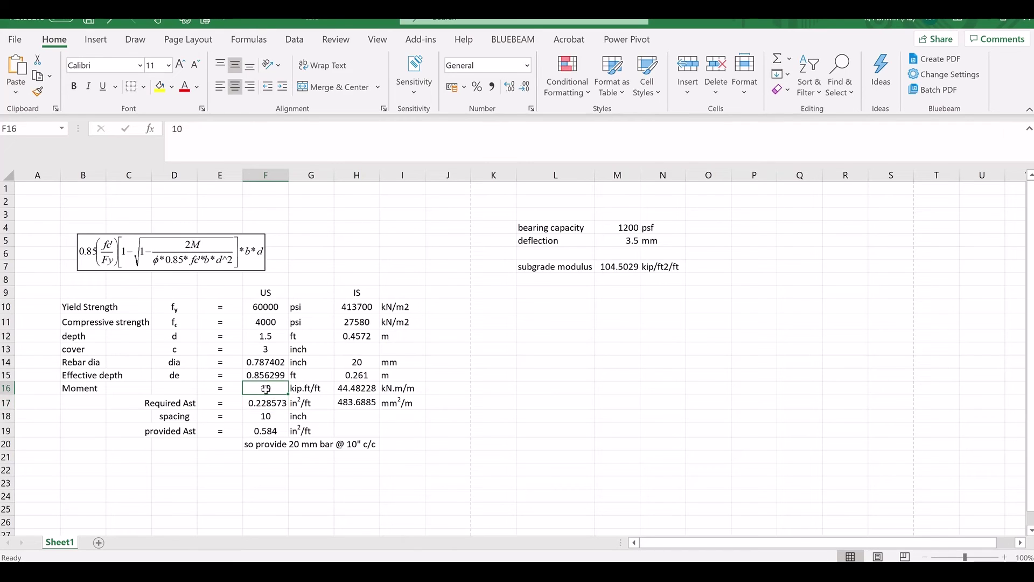
left_click(265, 402)
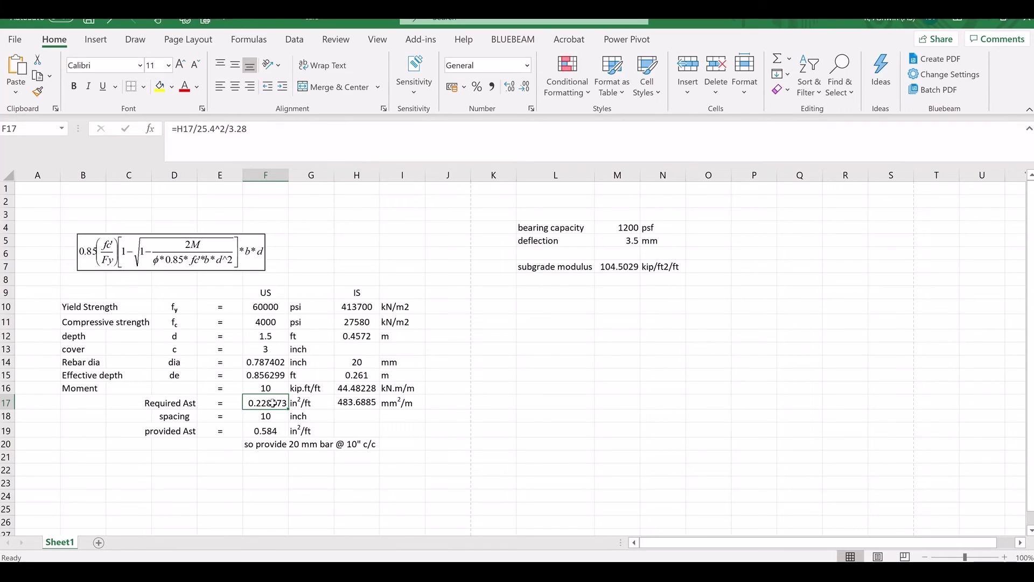
left_click(261, 429)
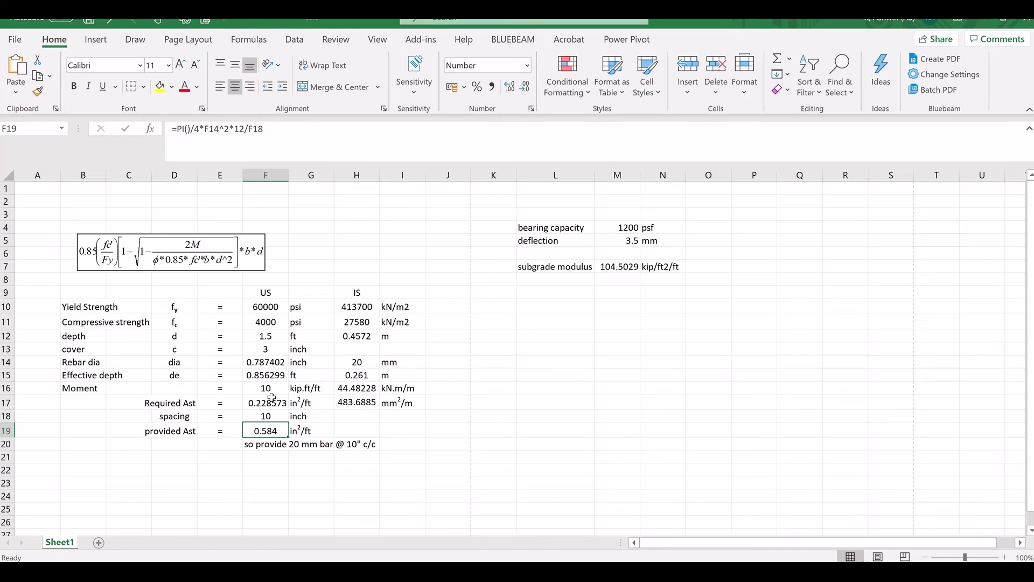
left_click(267, 418)
left_click(274, 434)
left_click(272, 404)
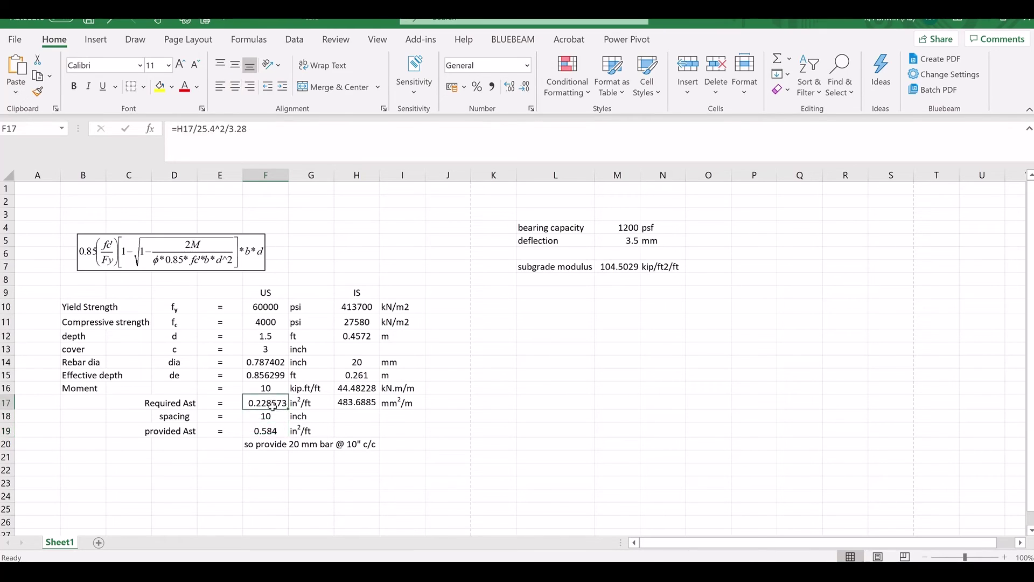
left_click(272, 420)
left_click(271, 428)
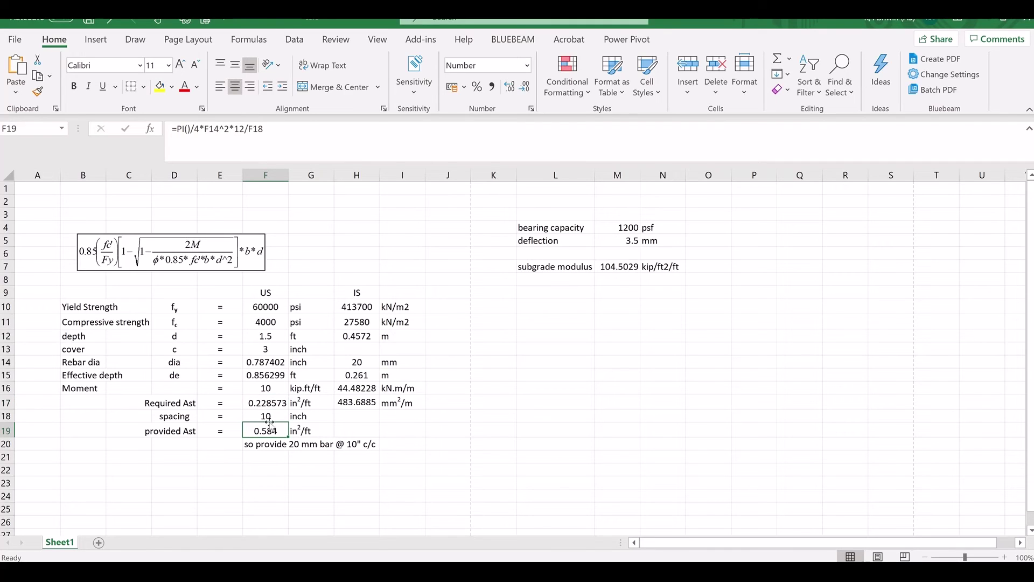
Try bar spacings of 12 and 15 inches to recalculate the provided Ast.
left_click(267, 415)
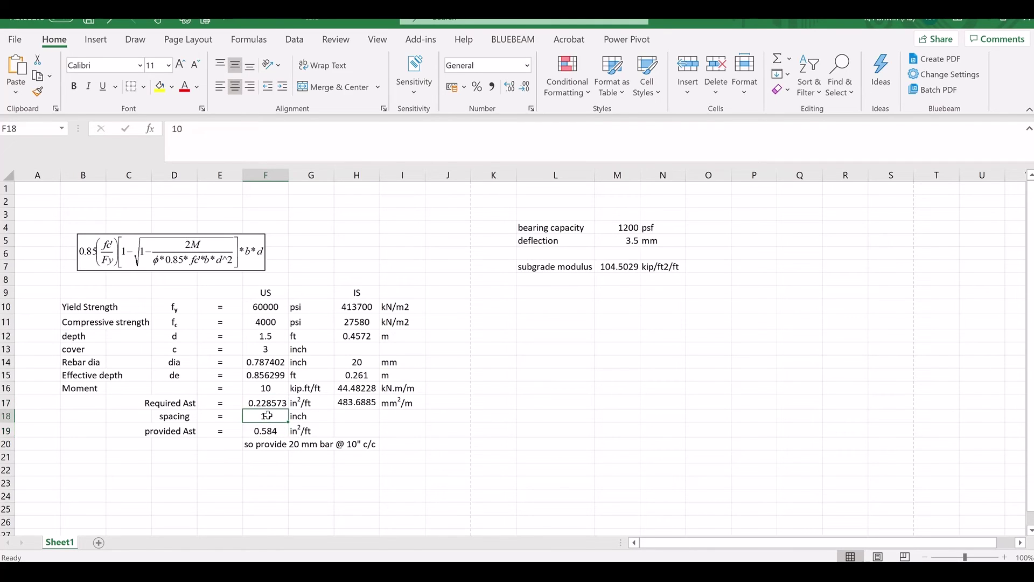
type("12")
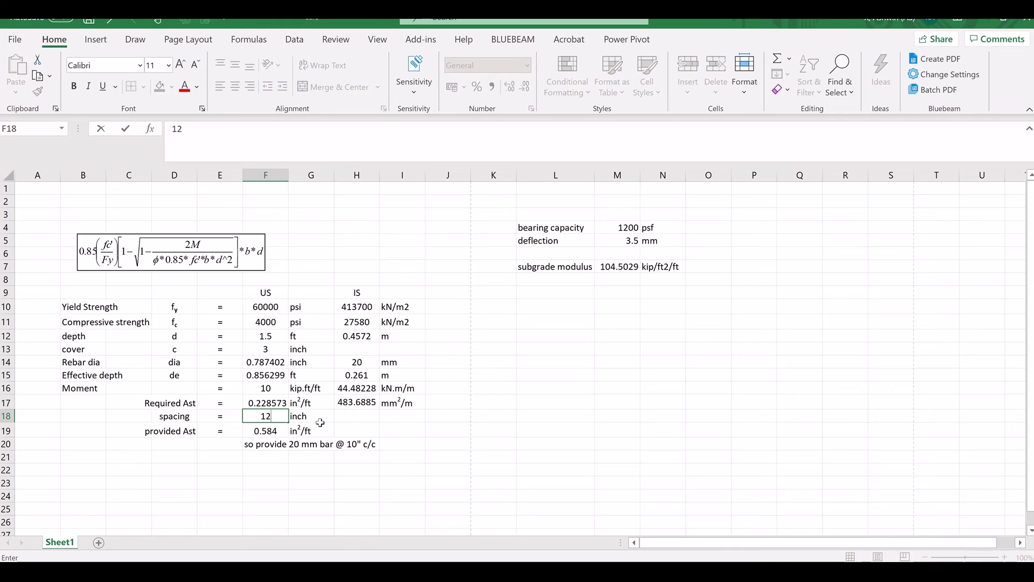
key("Return")
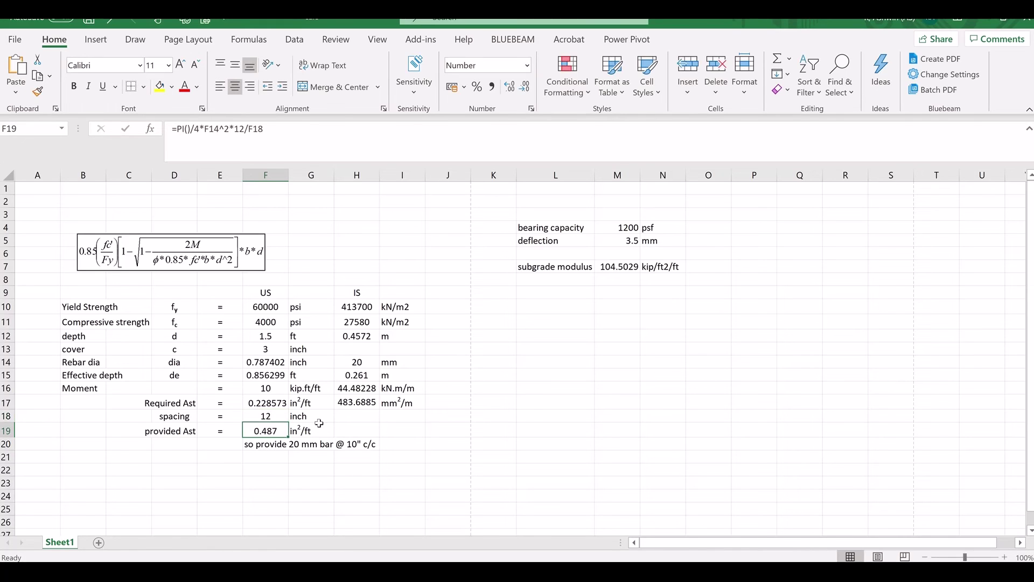
left_click(272, 412)
type("15")
key("Return")
Try bar spacings of 16 and 8 inches, and compare the resulting provided Ast with the Required Ast.
left_click(261, 415)
type("16")
key("Return")
left_click(271, 413)
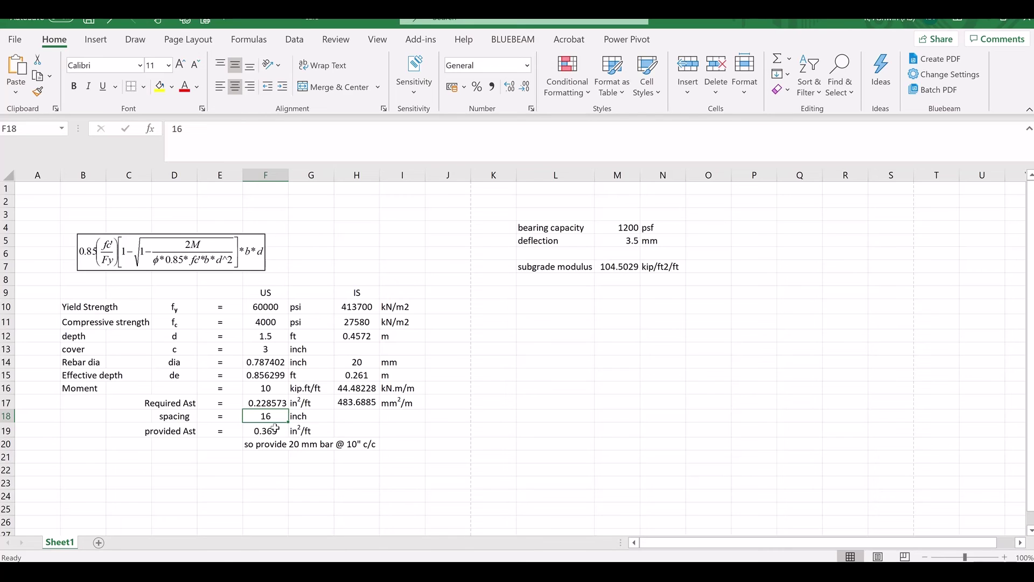
type("8")
key("Return")
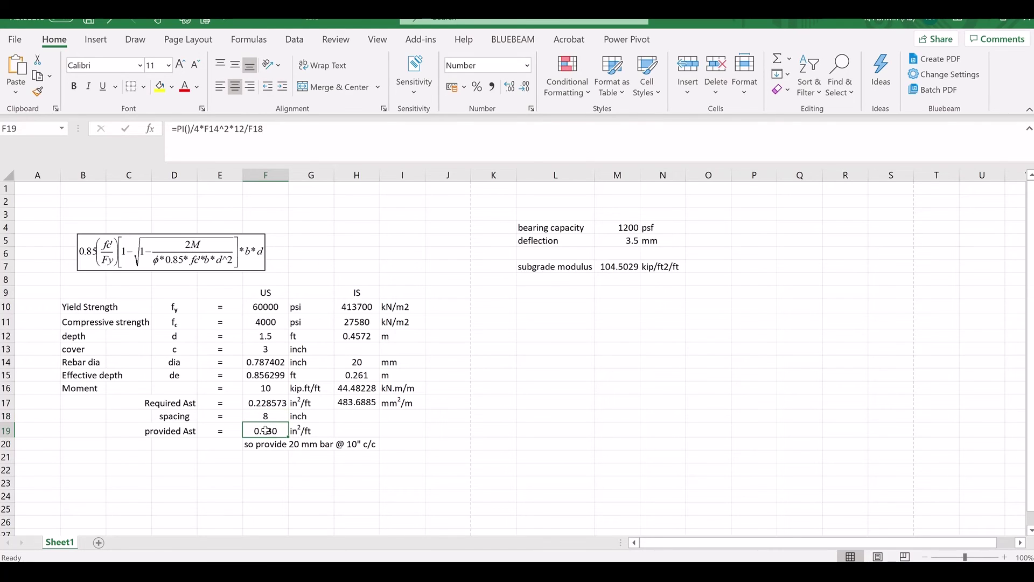
left_click(264, 403)
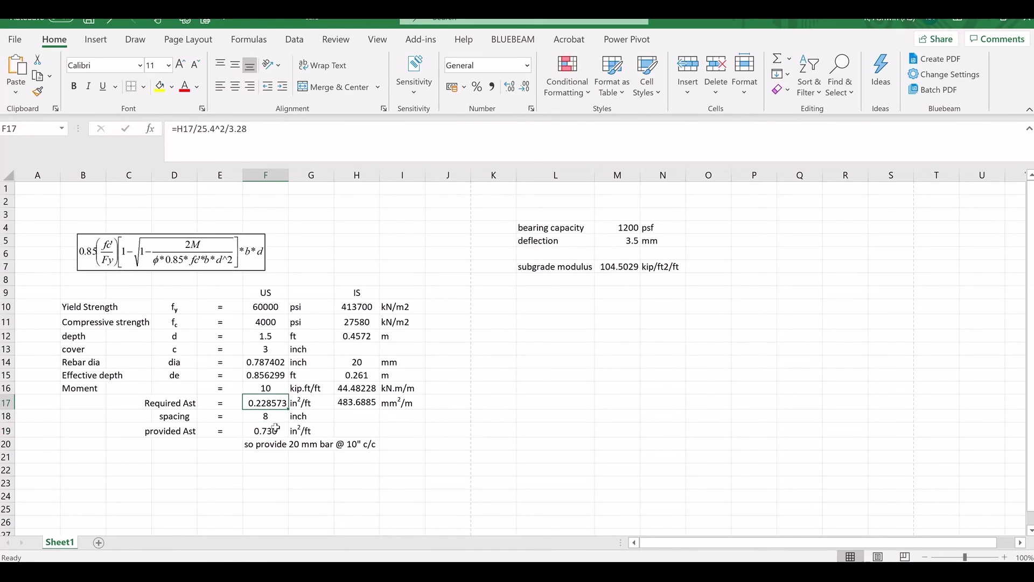
left_click(274, 428)
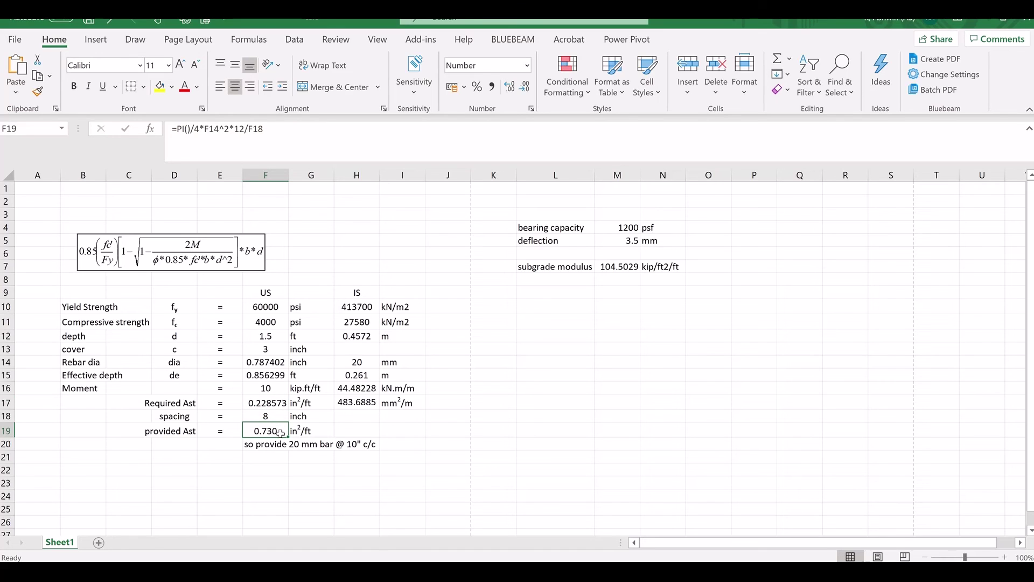
Try a 10 inch bar spacing, and set the spacing to 12 inches.
left_click(273, 417)
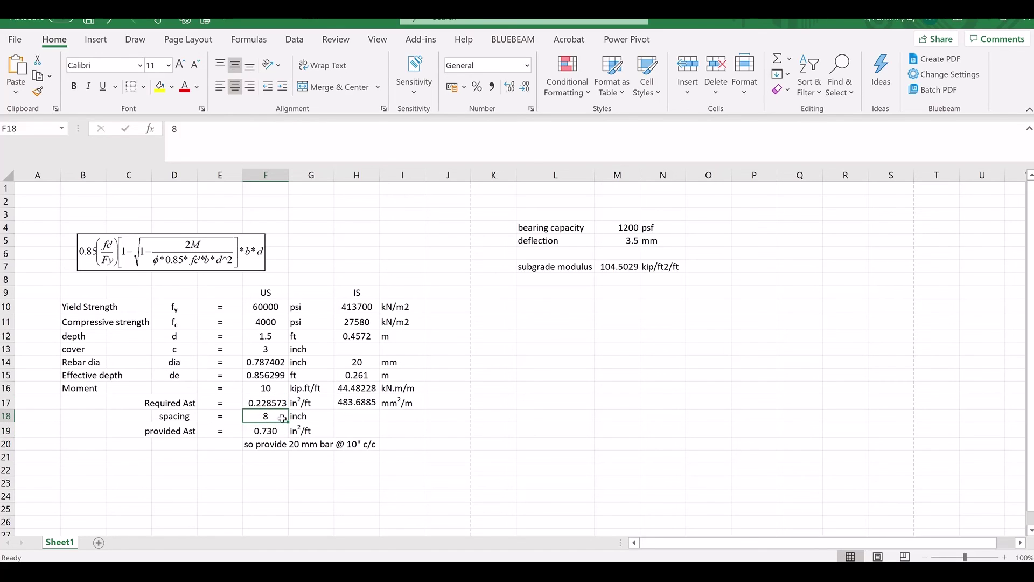
type("10")
key("Return")
left_click(283, 418)
type("12")
key("Return")
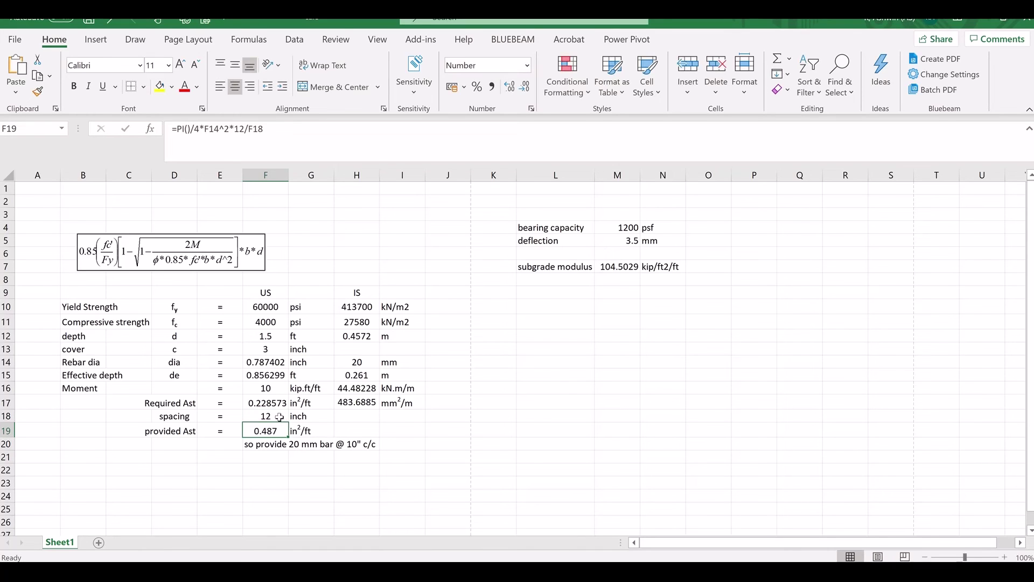
Check the provided and Required Ast values against the bar recommendation note below them.
left_click(269, 443)
left_click(274, 429)
left_click(271, 405)
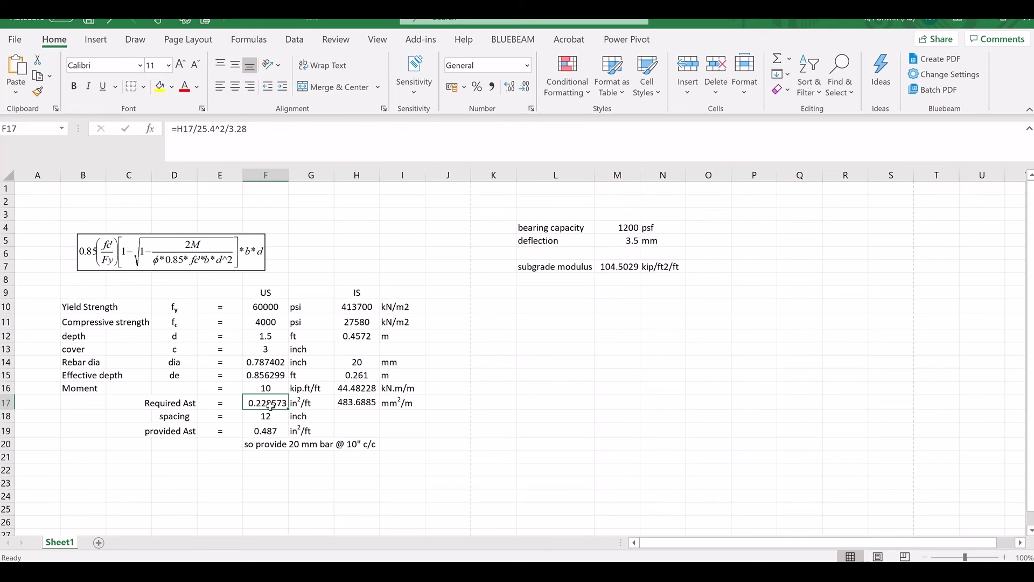
left_click(272, 445)
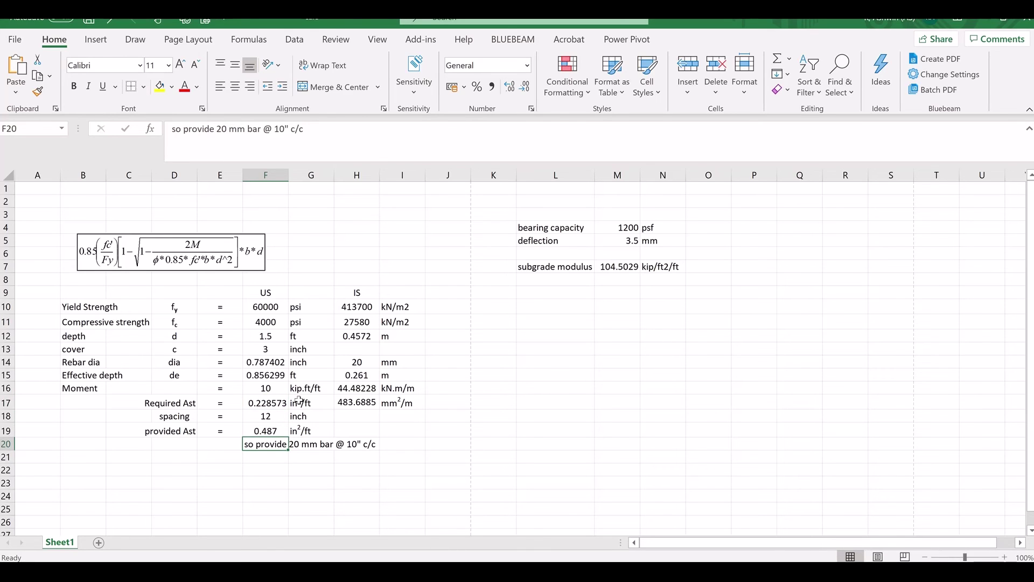
Switch to STAAD.Pro, close the plate 21 information window to view the MX moment contour, and return to the Excel sheet.
key("alt+Tab")
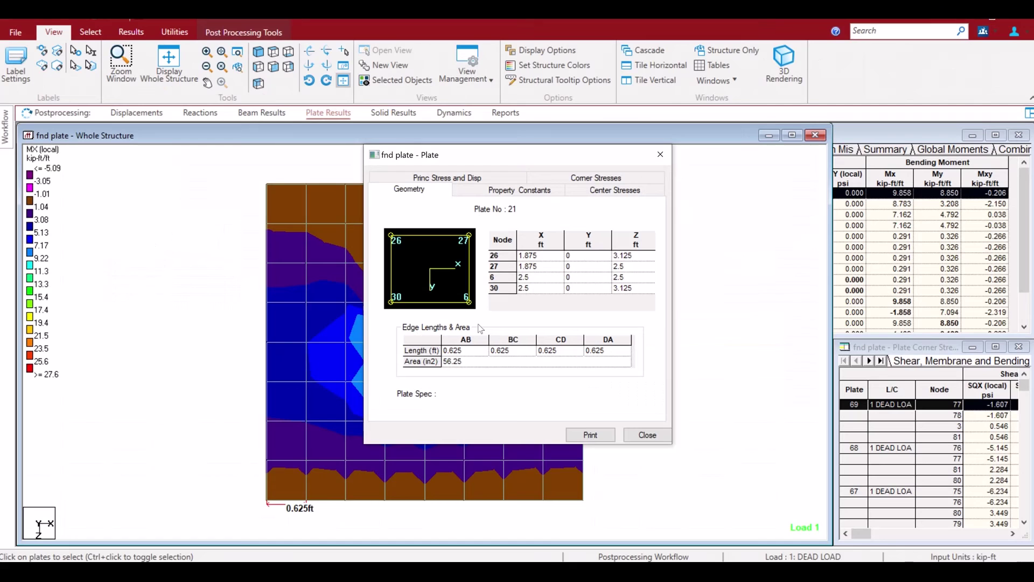
left_click(643, 434)
key("alt+Tab")
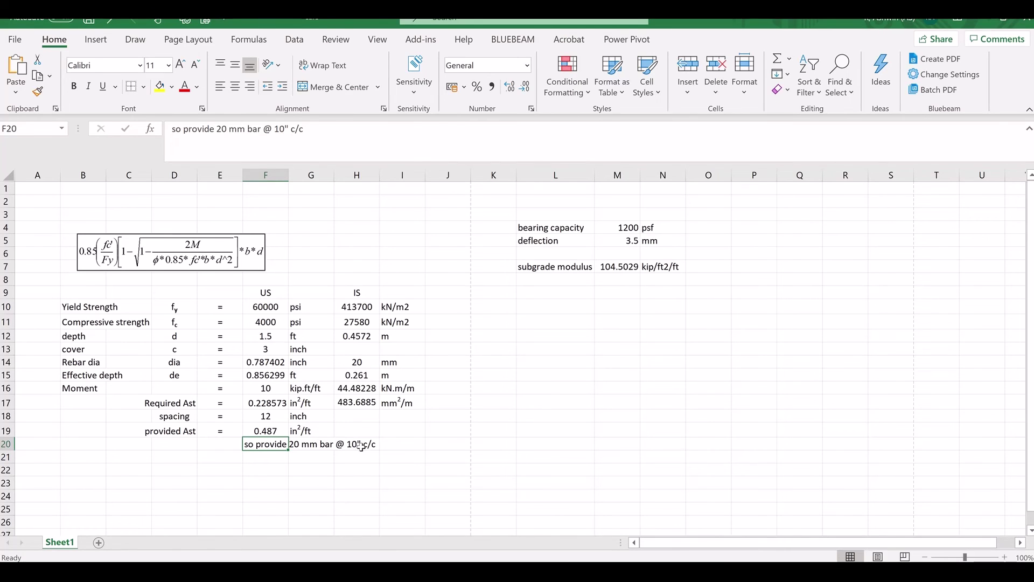
key("alt+Tab")
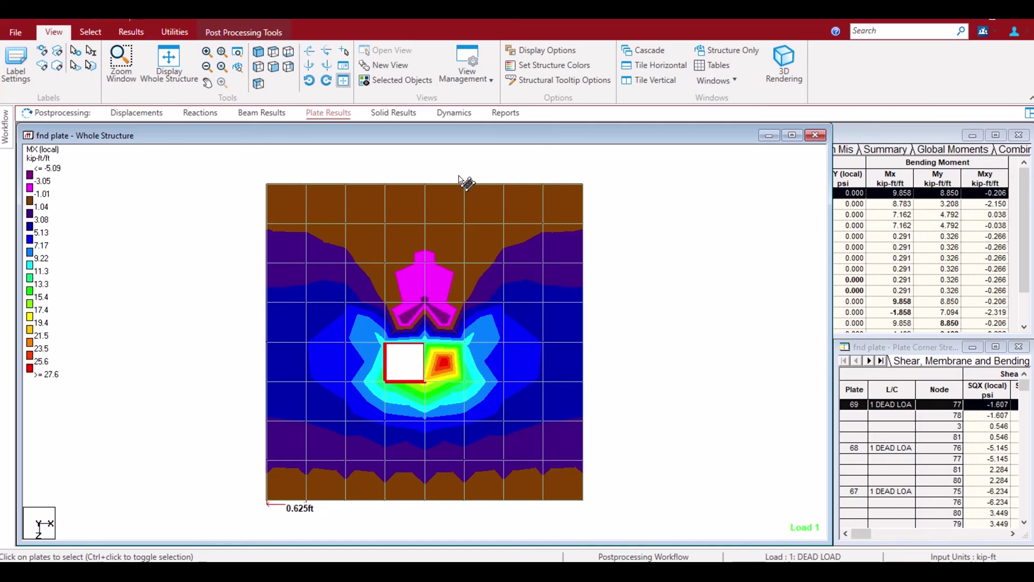
key("alt+Tab")
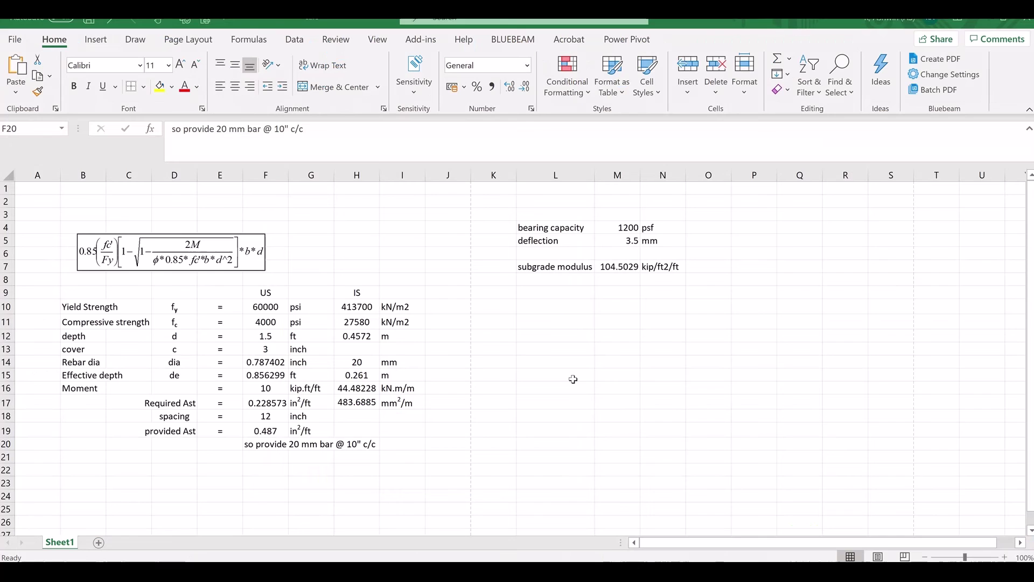
Capture a blank area of the sheet with the Snipping Tool as a drawing canvas.
left_click(523, 399)
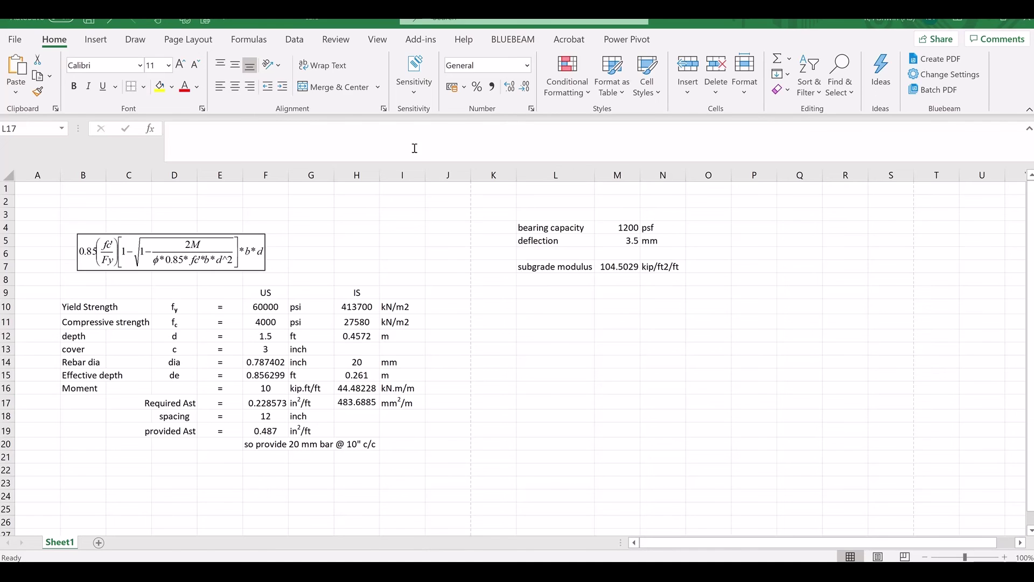
left_click(525, 100)
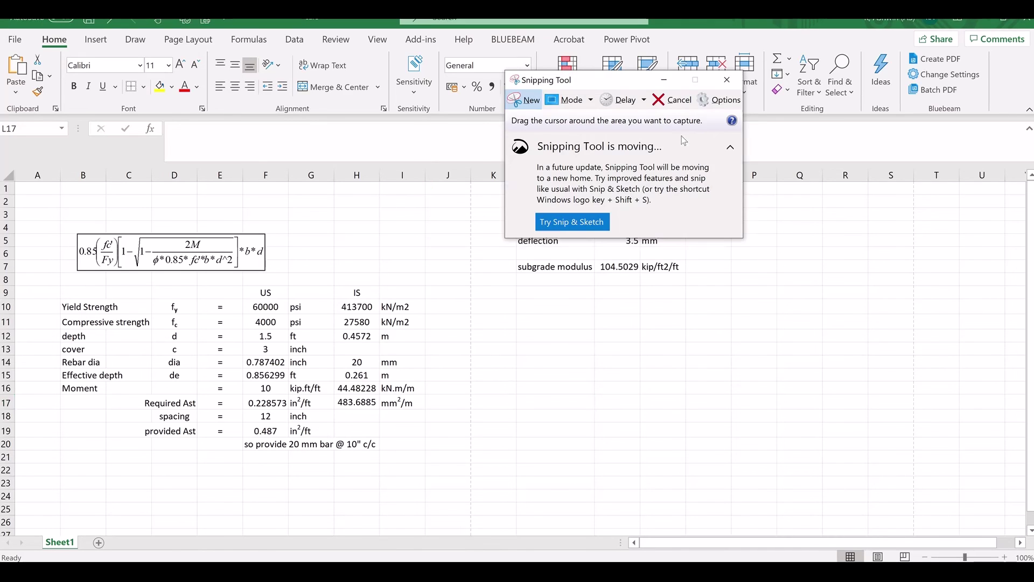
left_click_drag(787, 127, 862, 162)
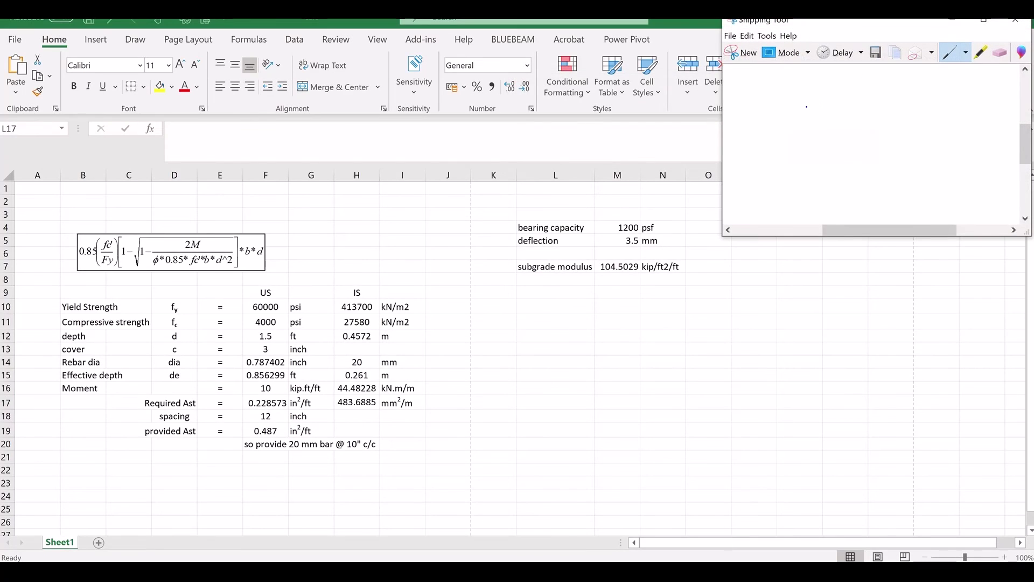
Sketch a rectangular footing section with a downward load arrow, a curved bending shape beneath it and a top rebar line.
mouse_move(807, 106)
left_mouse_down()
mouse_move(895, 105)
mouse_move(958, 148)
mouse_move(819, 147)
mouse_move(808, 131)
mouse_move(808, 104)
left_mouse_up()
mouse_move(876, 71)
left_mouse_down()
mouse_move(876, 100)
mouse_move(886, 90)
left_mouse_up()
mouse_move(798, 135)
left_mouse_down()
mouse_move(860, 189)
mouse_move(952, 150)
mouse_move(949, 123)
mouse_move(925, 155)
mouse_move(801, 141)
mouse_move(792, 130)
mouse_move(845, 114)
mouse_move(943, 113)
left_mouse_up()
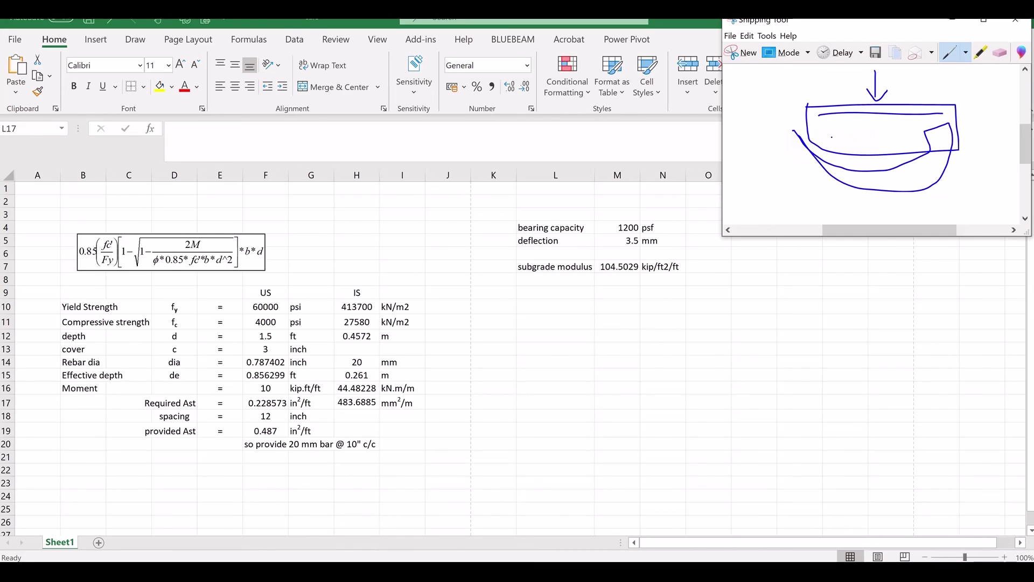
Add bottom rebar lines and small bar marks to the footing sketch, with a moment arc around the load arrow.
left_click_drag(831, 137, 942, 139)
mouse_move(822, 131)
left_mouse_down()
mouse_move(851, 131)
mouse_move(834, 116)
mouse_move(915, 115)
left_mouse_up()
mouse_move(787, 159)
left_mouse_down()
mouse_move(837, 161)
mouse_move(856, 168)
mouse_move(791, 168)
mouse_move(870, 188)
left_mouse_up()
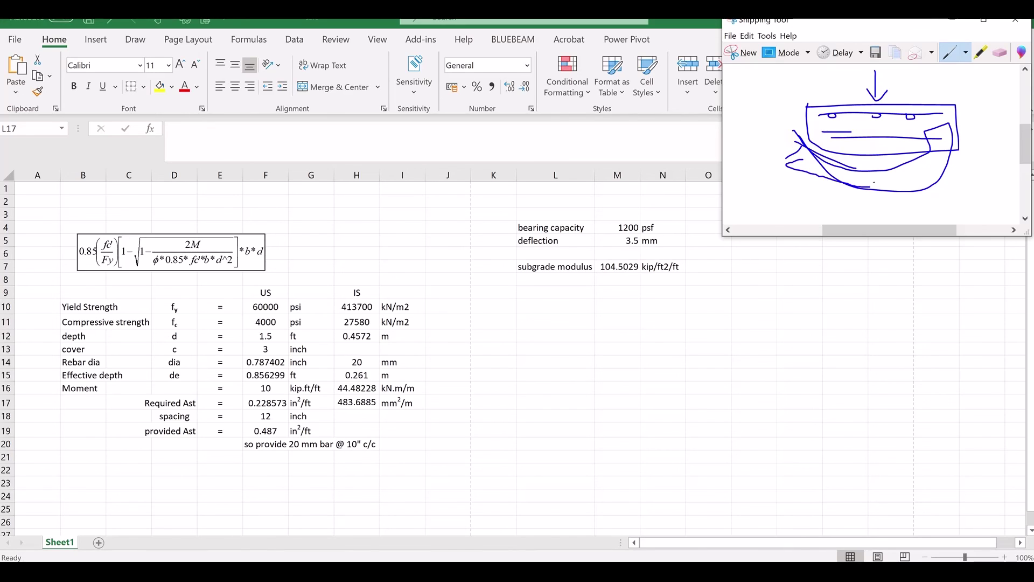
mouse_move(855, 91)
left_mouse_down()
mouse_move(899, 86)
mouse_move(927, 106)
mouse_move(908, 122)
left_mouse_up()
left_click(936, 143)
mouse_move(841, 112)
left_mouse_down()
mouse_move(843, 137)
mouse_move(854, 110)
left_mouse_up()
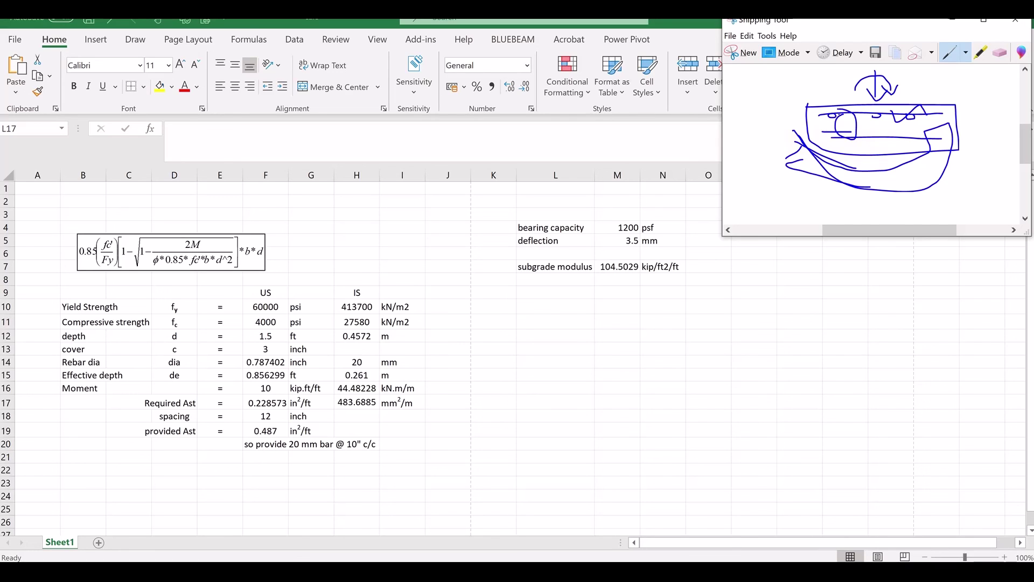
Mark the footing depth beside the section with a dimension line labelled 1.5, and retrace the load arrow.
mouse_move(775, 107)
left_mouse_down()
mouse_move(774, 148)
mouse_move(796, 144)
left_mouse_up()
left_click_drag(770, 109, 786, 98)
mouse_move(874, 71)
left_mouse_down()
mouse_move(875, 103)
mouse_move(889, 96)
left_mouse_up()
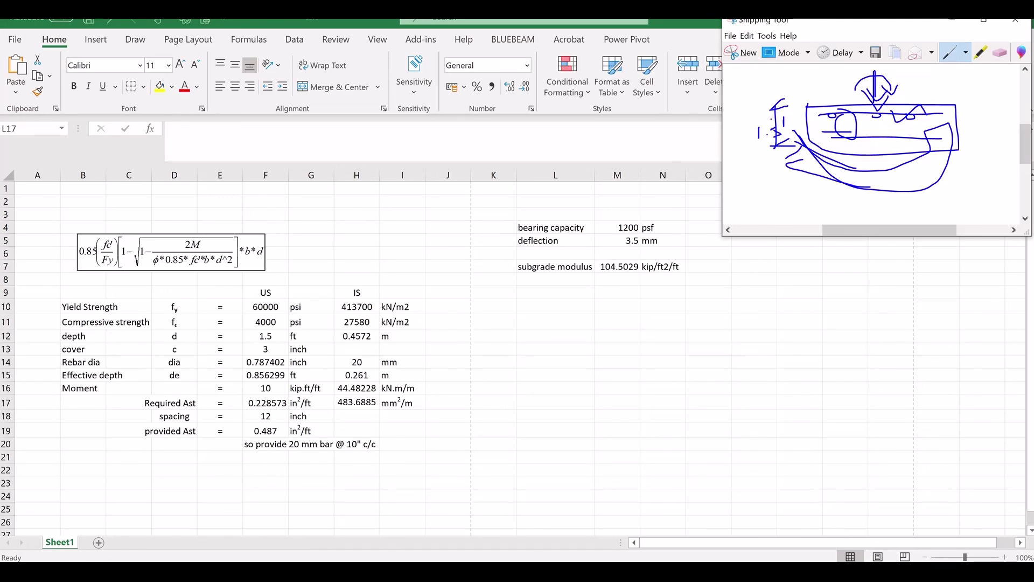
mouse_move(775, 119)
left_mouse_down()
mouse_move(760, 144)
mouse_move(792, 132)
mouse_move(791, 122)
left_mouse_up()
left_click_drag(777, 111, 795, 117)
Write "Ast" above the footing sketch and trace a vertical mark along the section's side edge.
mouse_move(797, 73)
left_mouse_down()
mouse_move(806, 94)
mouse_move(813, 85)
mouse_move(840, 101)
left_mouse_up()
left_click_drag(823, 93, 840, 87)
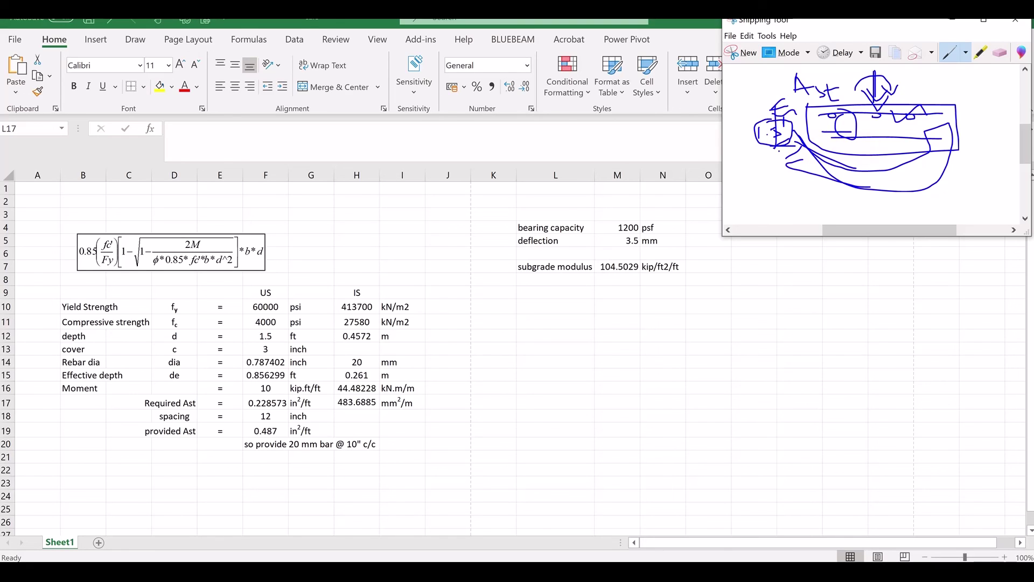
left_click_drag(799, 106, 804, 150)
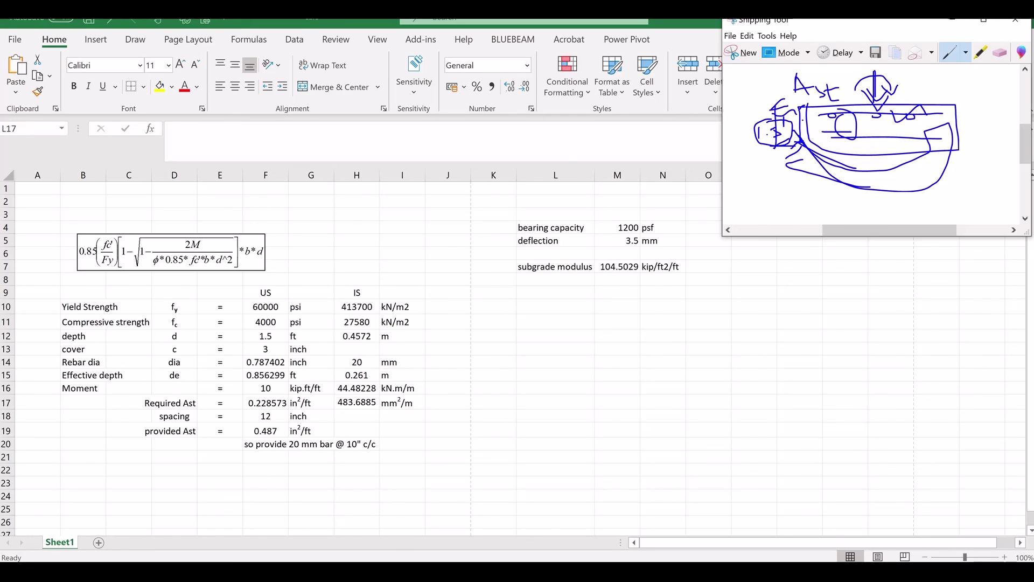